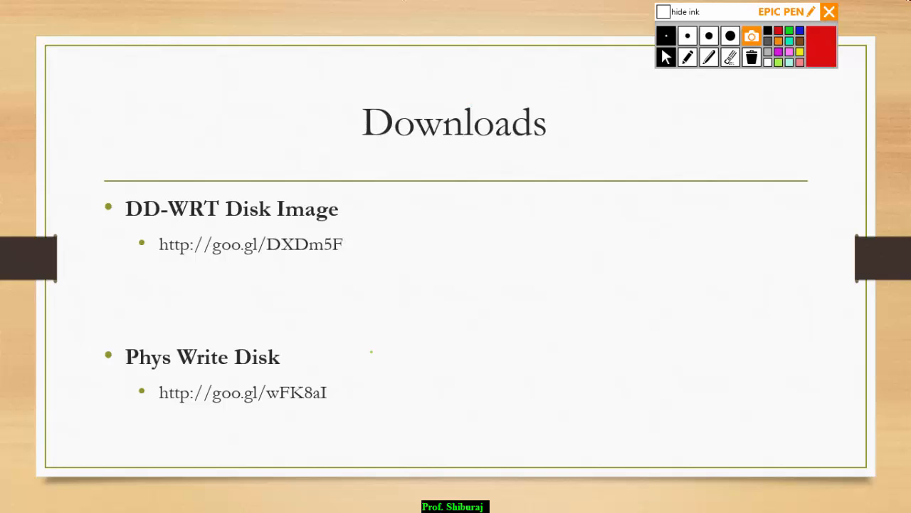
# Advance the slideshow to the network topology diagram, then switch away to the desktop.
pyautogui.press('Right')
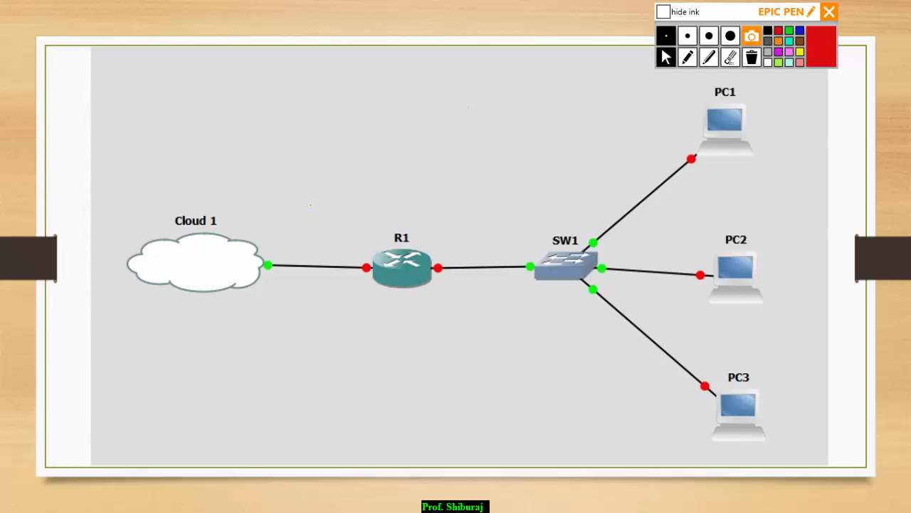
pyautogui.hotkey('alt', 'Tab')
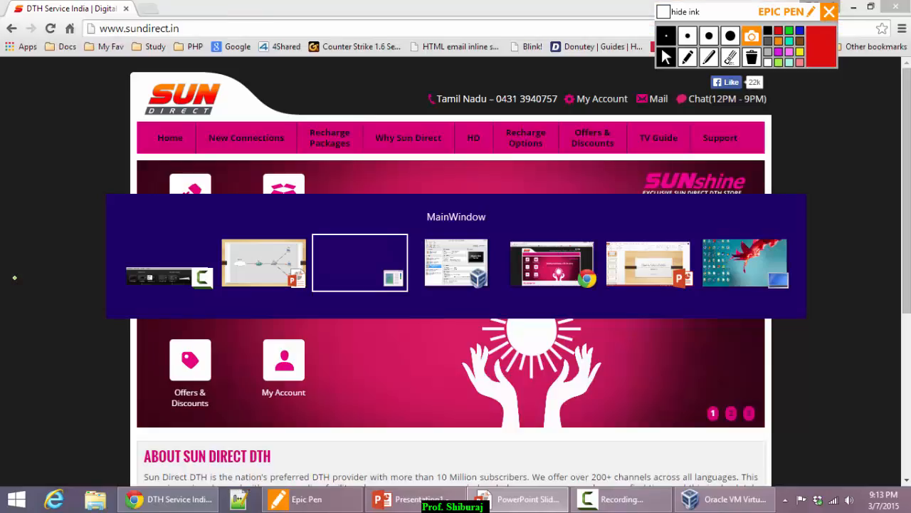
pyautogui.press('Tab')
pyautogui.press('Tab')
pyautogui.press('Tab')
pyautogui.press('Tab')
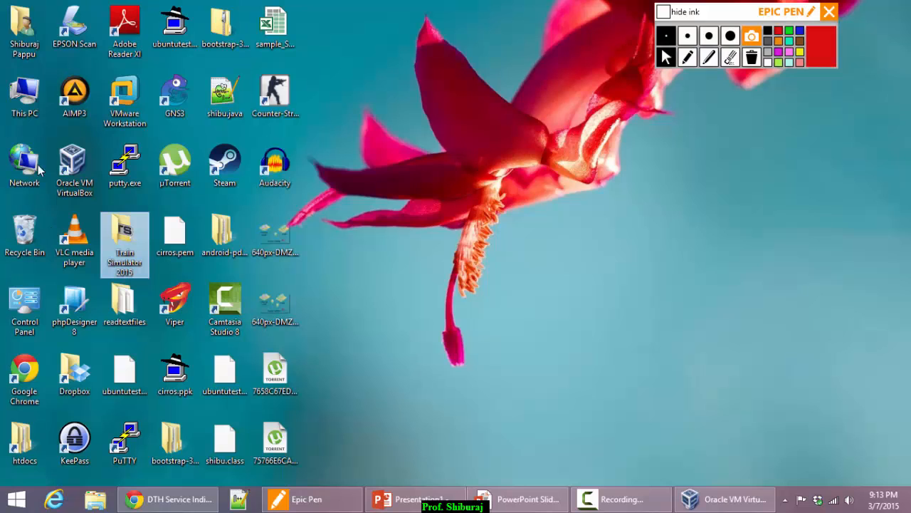
# Open the Shares folder on the DC1 (F:) drive from This PC.
pyautogui.doubleClick(31, 99)
pyautogui.doubleClick(661, 182)
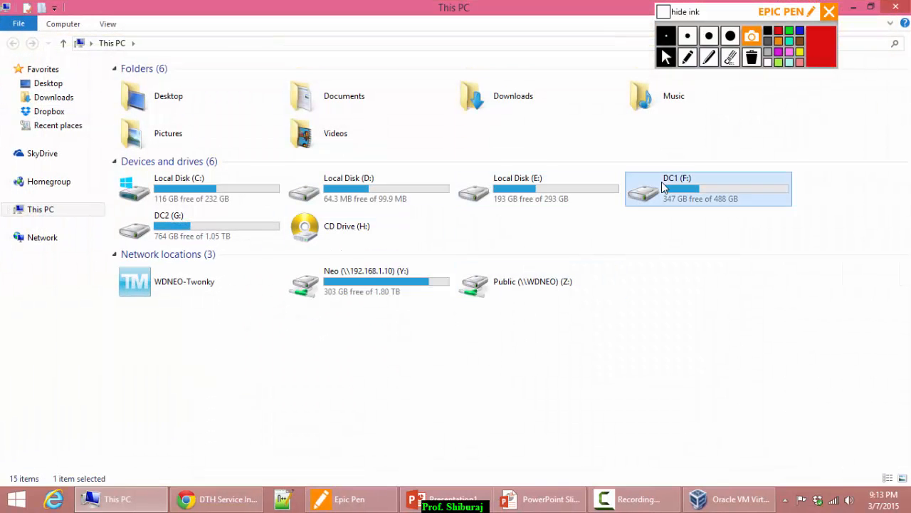
pyautogui.doubleClick(144, 185)
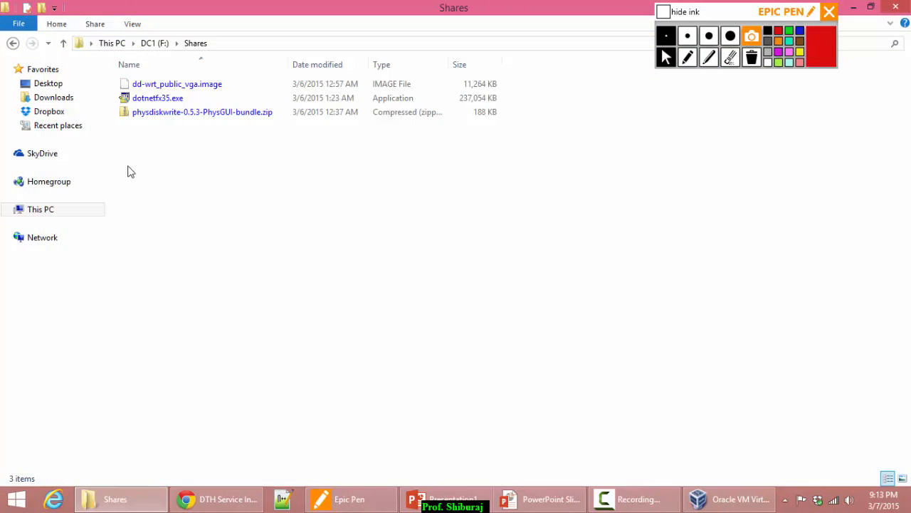
pyautogui.click(13, 43)
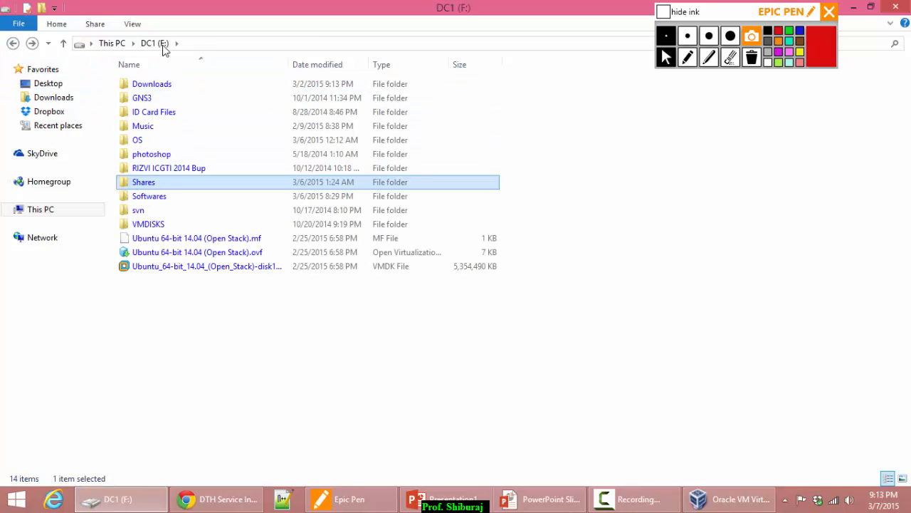
pyautogui.doubleClick(147, 184)
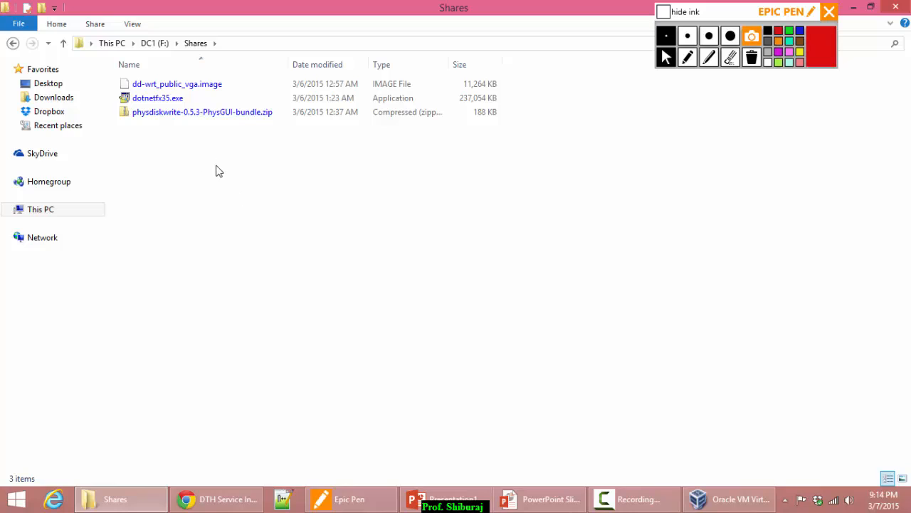
# Point out dd-wrt_public_vga.image, the physdiskwrite-0.5.3-PhysGUI-bundle.zip and dotnetfx35.exe in Shares.
pyautogui.click(178, 89)
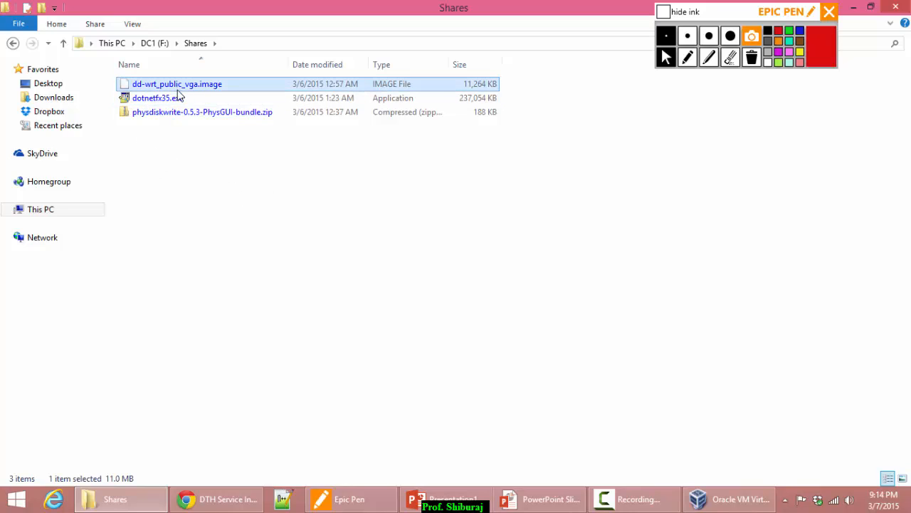
pyautogui.click(149, 116)
pyautogui.click(201, 158)
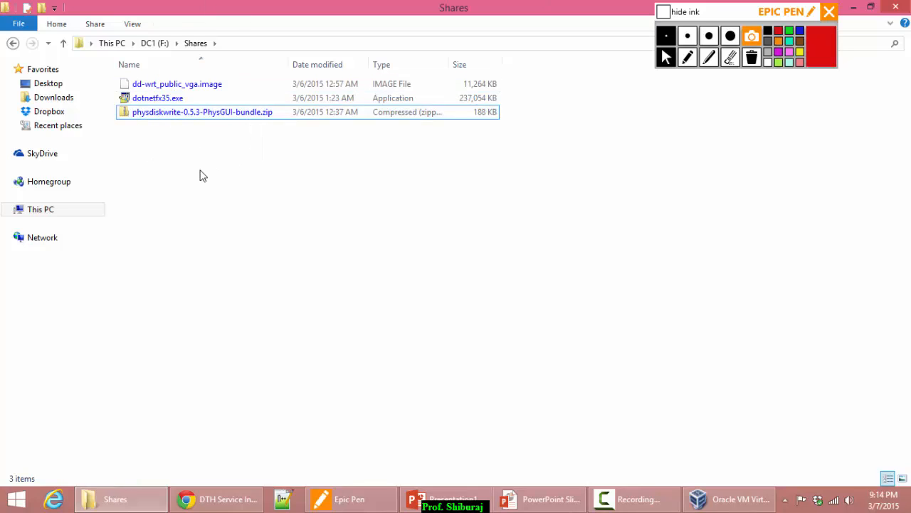
pyautogui.click(158, 120)
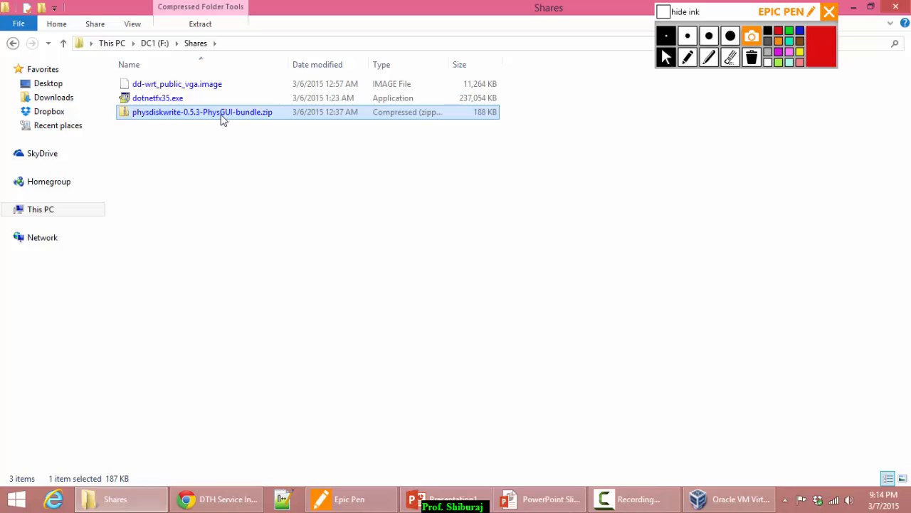
pyautogui.click(149, 98)
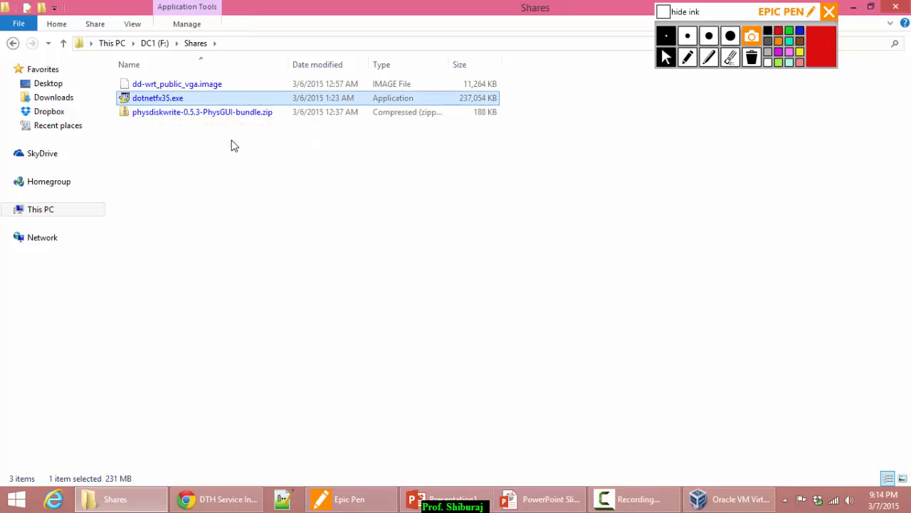
pyautogui.moveTo(207, 174); pyautogui.dragTo(148, 87)
pyautogui.click(192, 175)
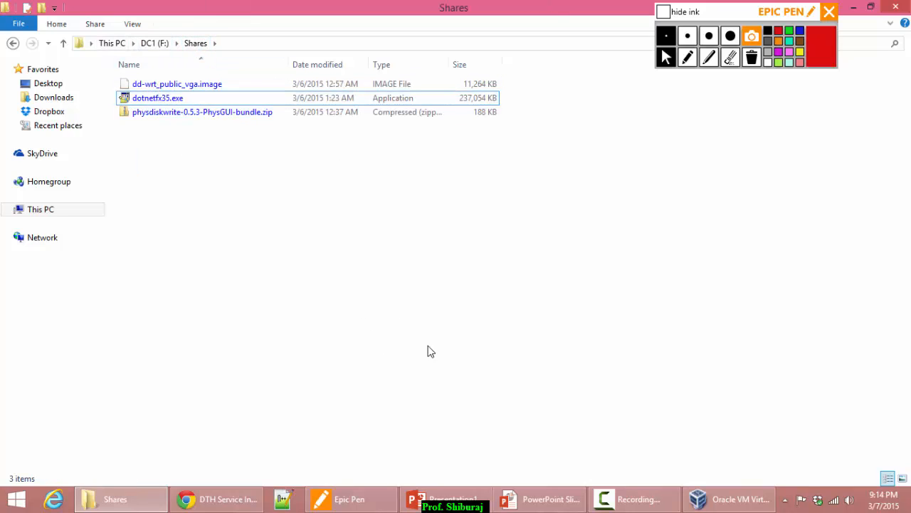
pyautogui.click(161, 117)
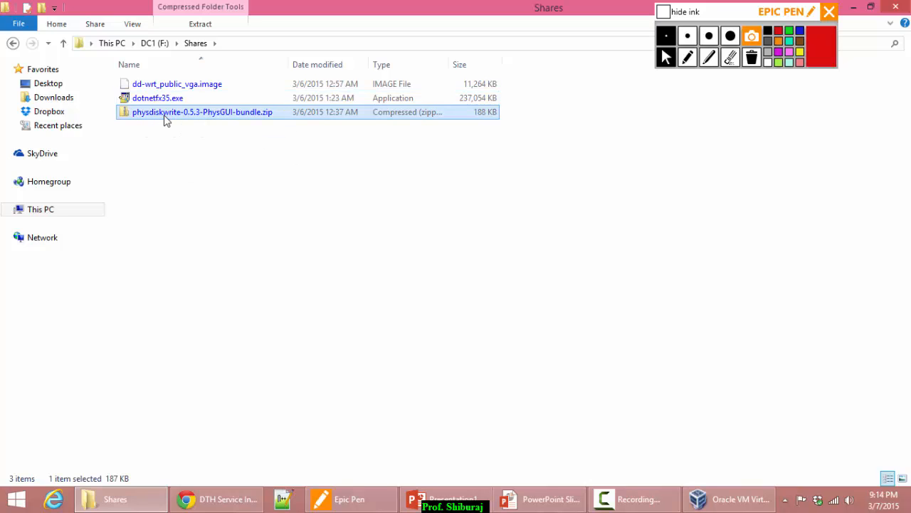
pyautogui.click(171, 176)
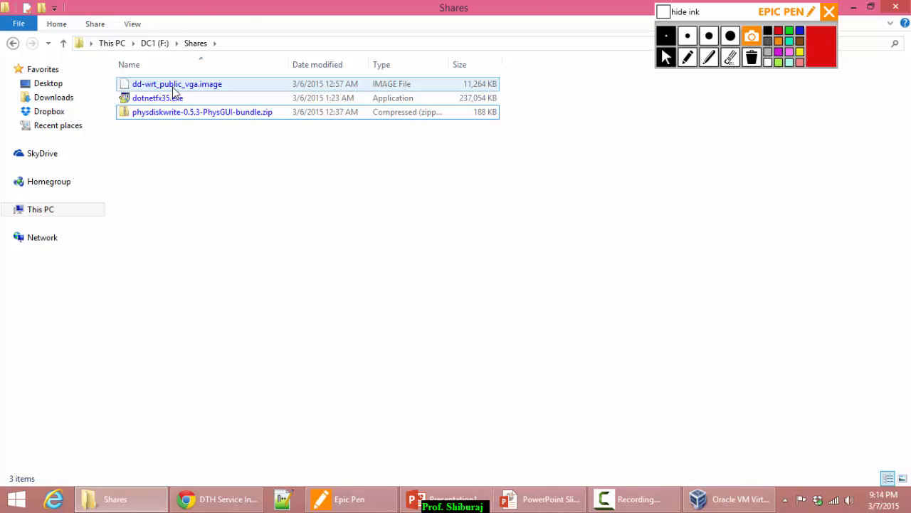
pyautogui.click(176, 90)
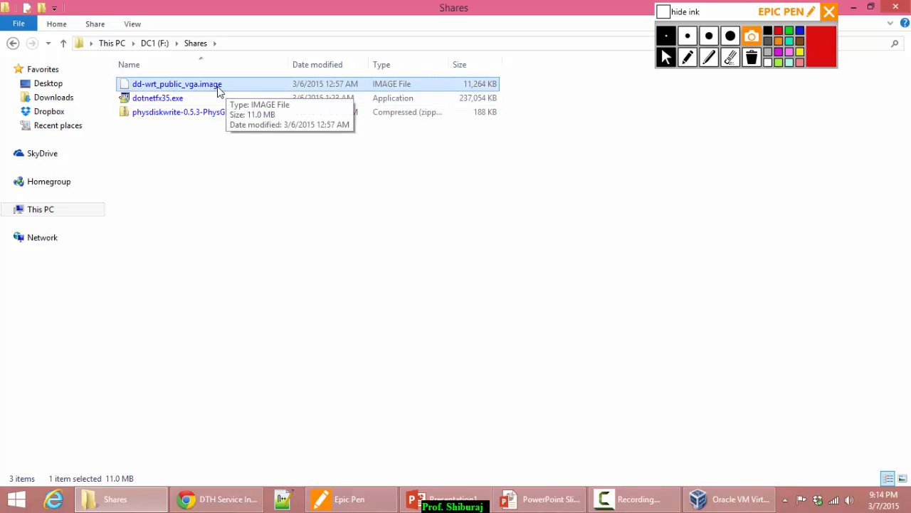
pyautogui.click(186, 174)
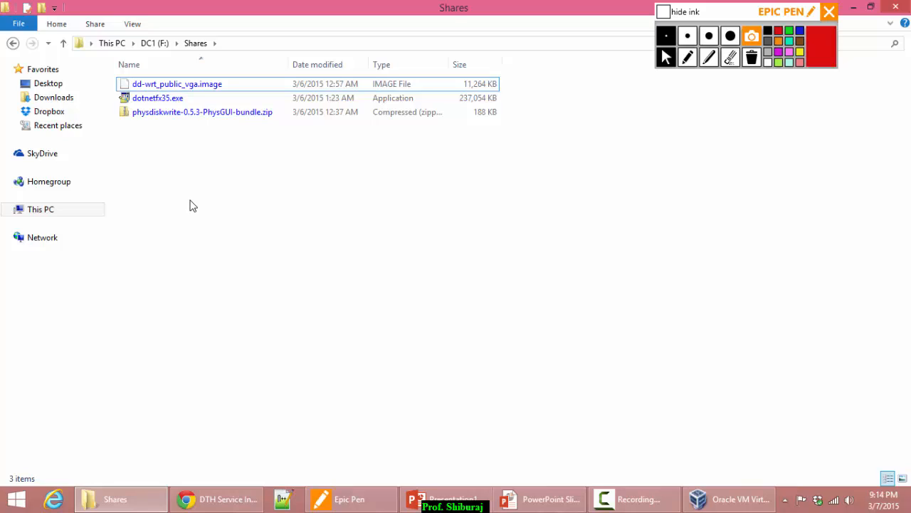
# Emphasise the physdiskwrite zip bundle, then bring VirtualBox Manager forward and reposition it.
pyautogui.click(177, 115)
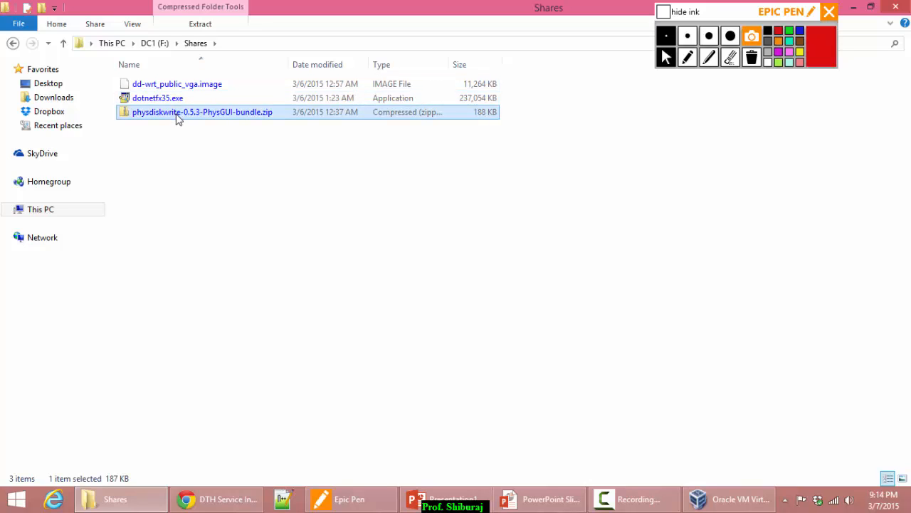
pyautogui.click(164, 155)
pyautogui.click(174, 115)
pyautogui.click(182, 153)
pyautogui.click(174, 115)
pyautogui.click(177, 164)
pyautogui.click(177, 116)
pyautogui.click(162, 143)
pyautogui.click(170, 116)
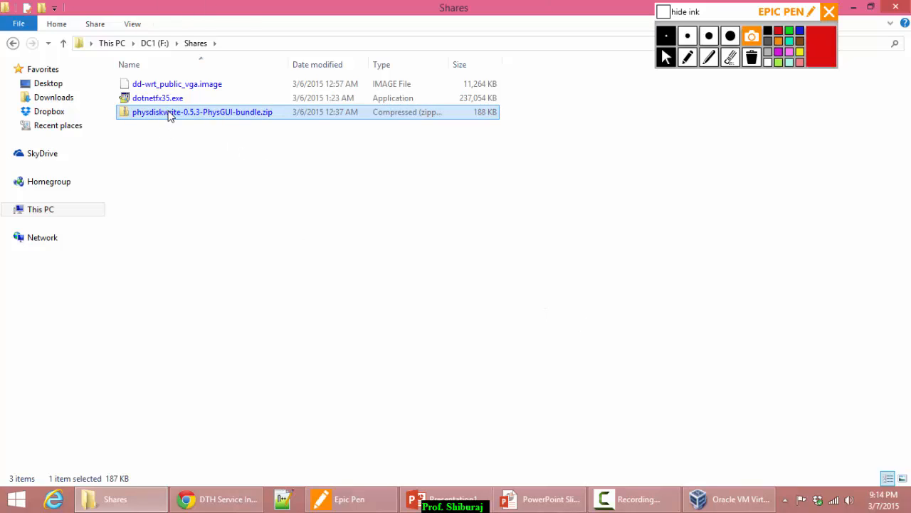
pyautogui.click(245, 205)
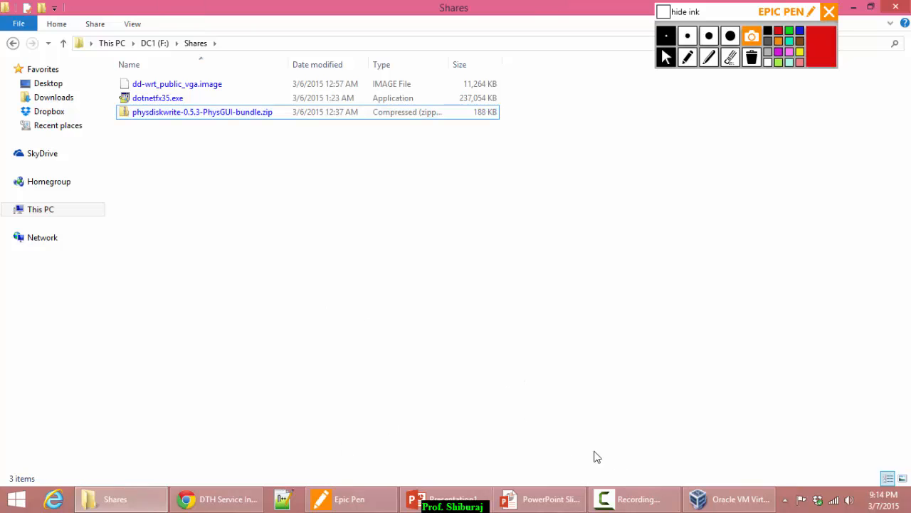
pyautogui.click(734, 499)
pyautogui.moveTo(346, 38); pyautogui.dragTo(493, 60)
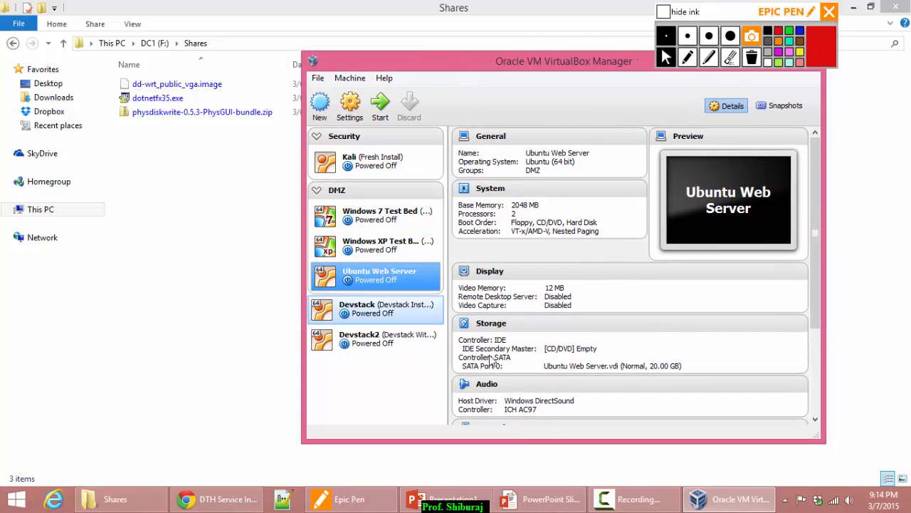
# Start a new virtual machine named DD-WRT with type Linux, version Other Linux (32-bit).
pyautogui.click(545, 503)
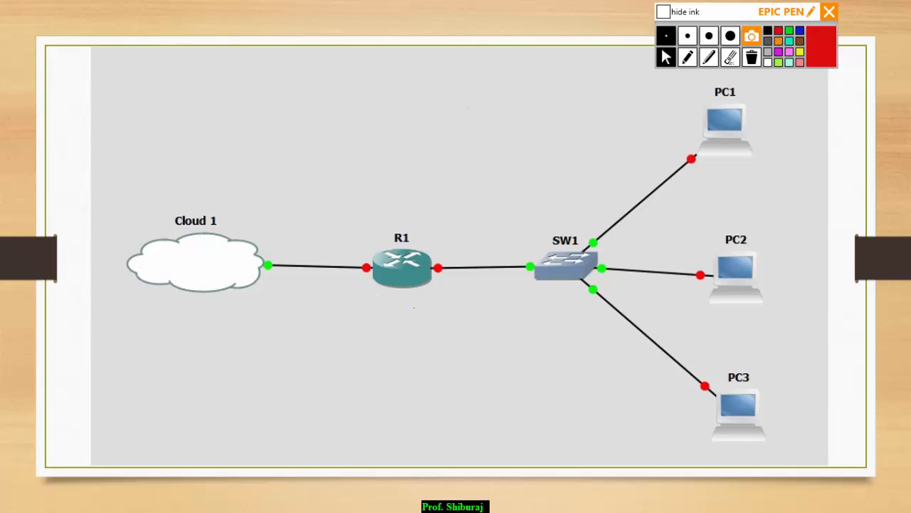
pyautogui.hotkey('alt', 'Tab')
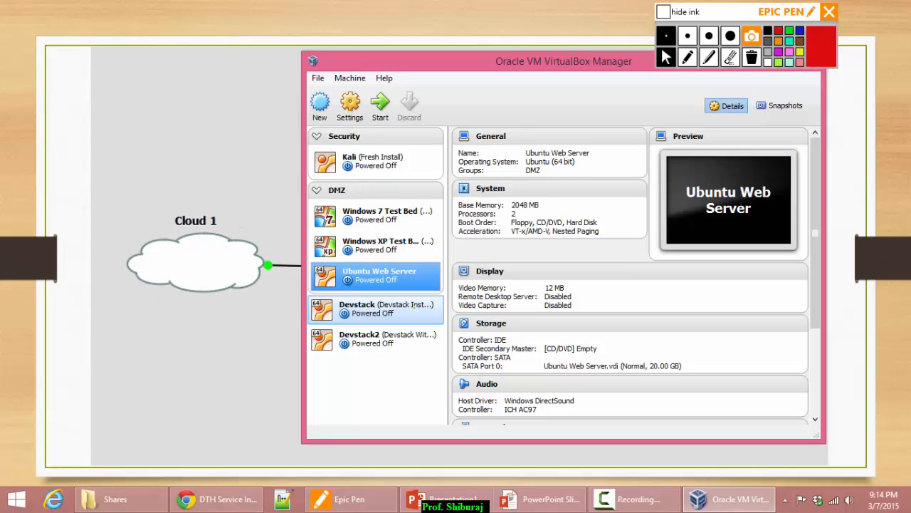
pyautogui.click(320, 106)
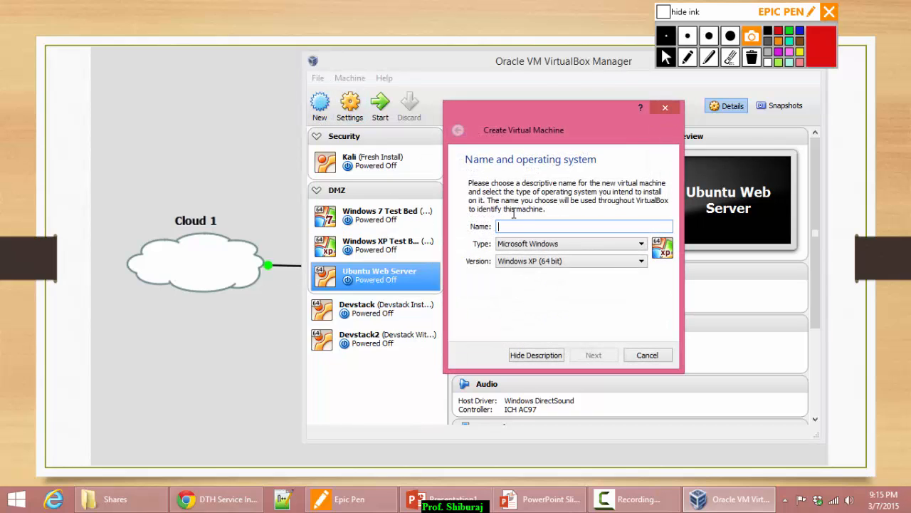
pyautogui.write('DD-WRT')
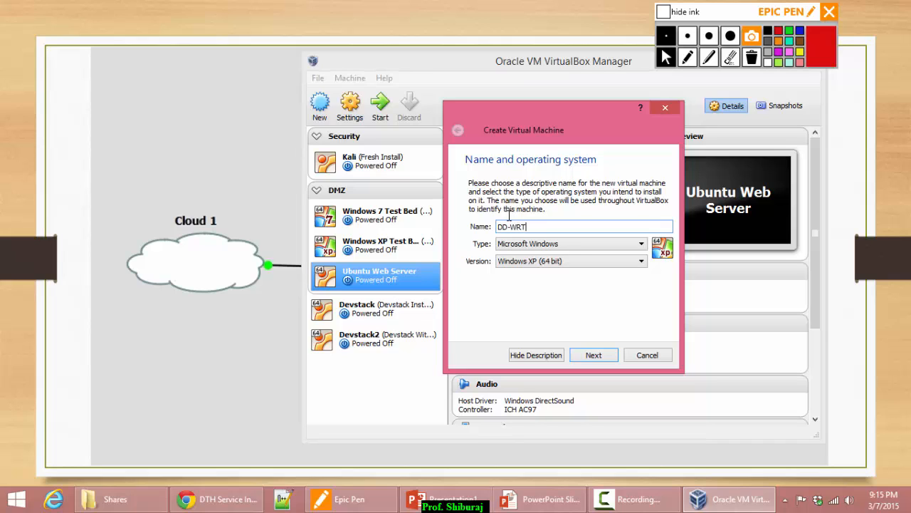
pyautogui.click(563, 244)
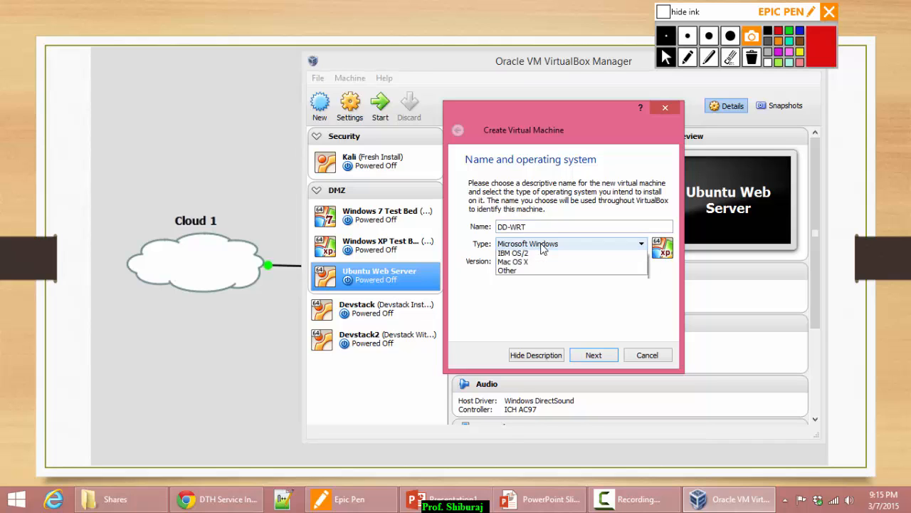
pyautogui.click(534, 262)
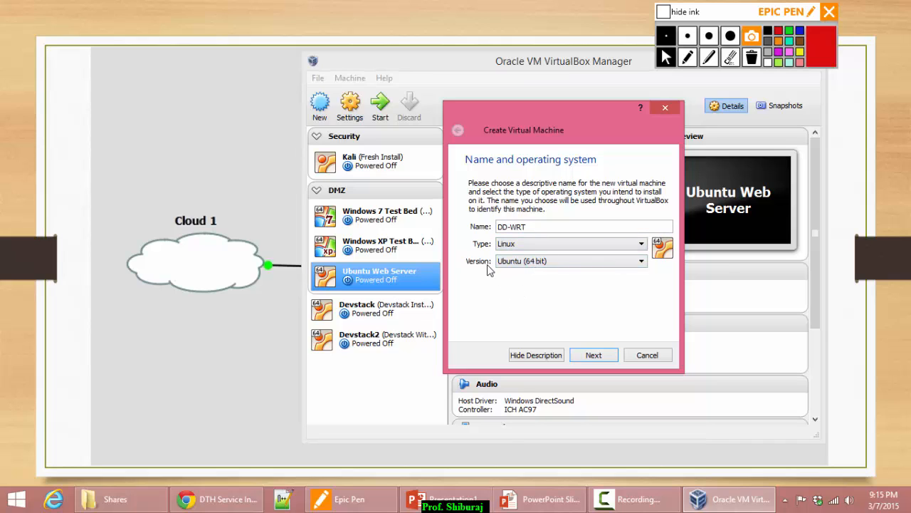
pyautogui.click(533, 262)
pyautogui.scroll(-2, 532, 299)
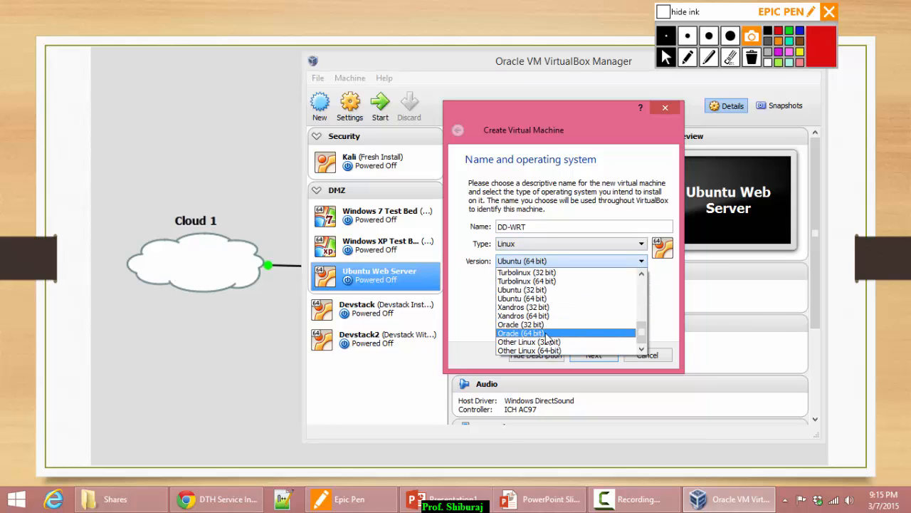
pyautogui.click(531, 342)
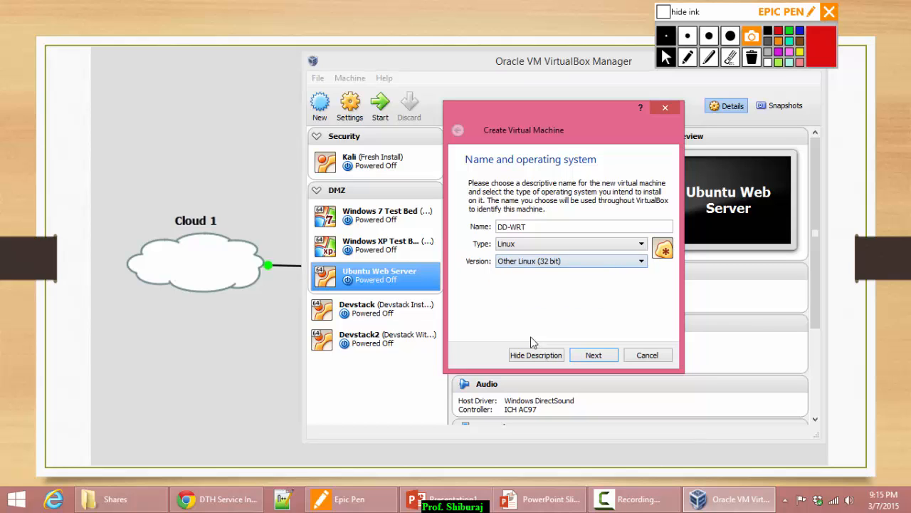
# Keep 256 MB memory and create a dynamically allocated 1.00 GB VDI disk.
pyautogui.click(594, 356)
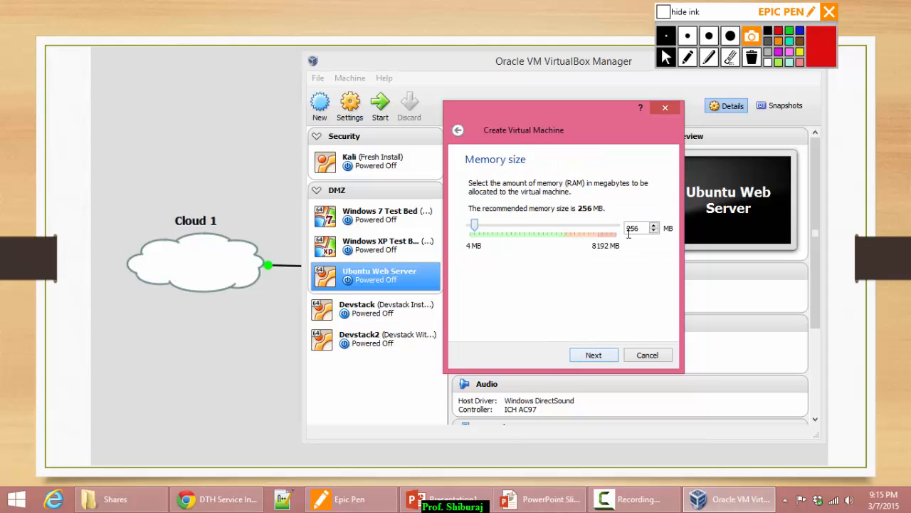
pyautogui.click(598, 357)
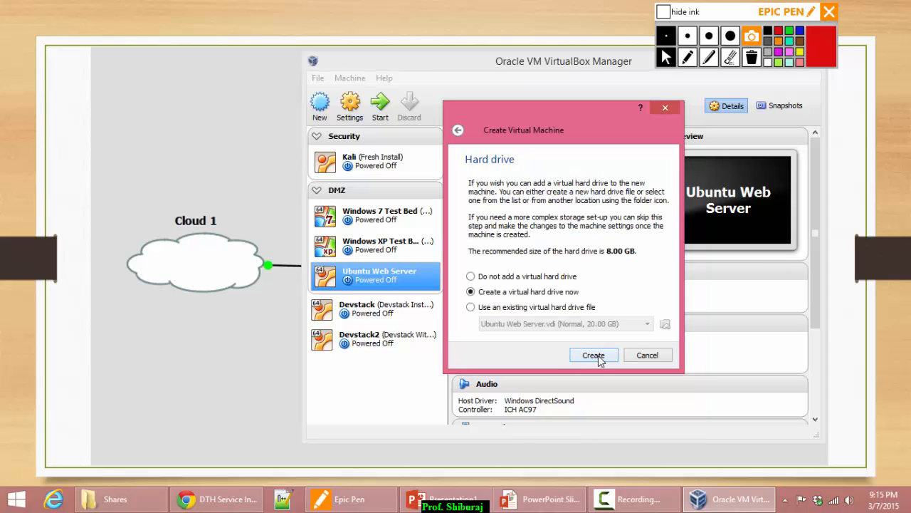
pyautogui.click(597, 356)
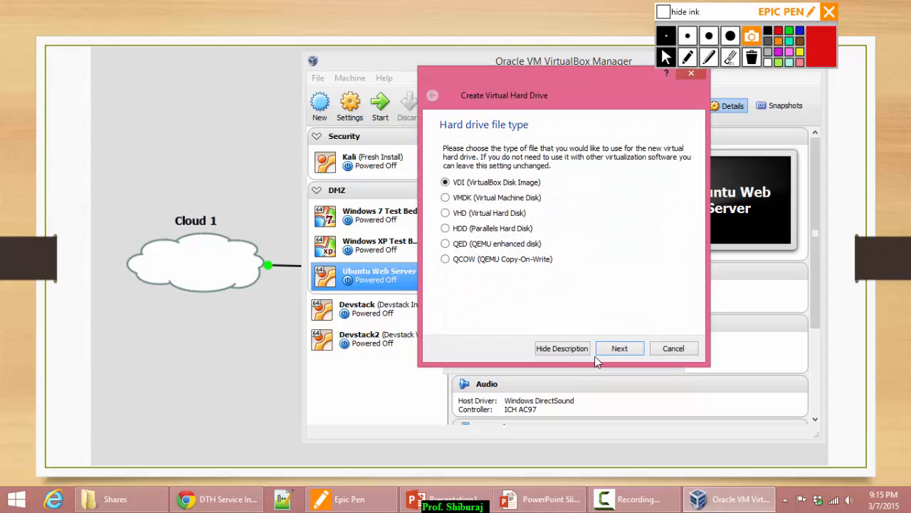
pyautogui.click(613, 349)
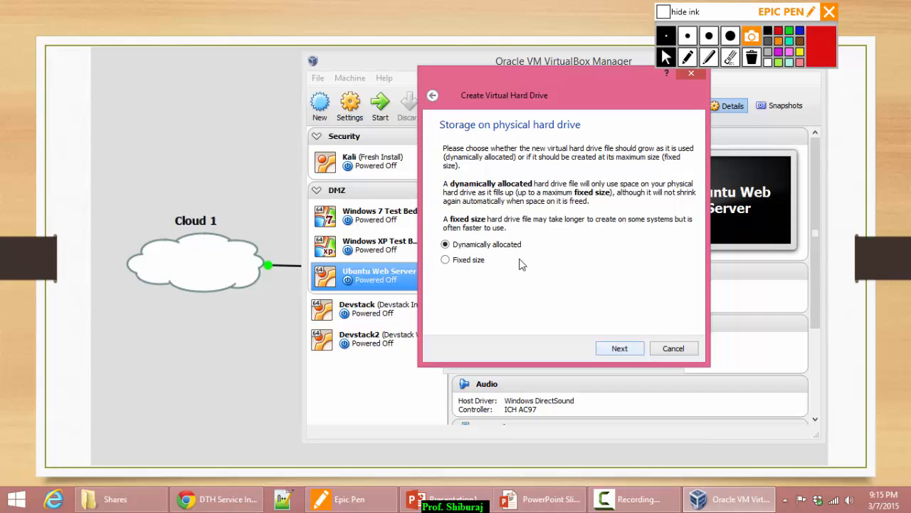
pyautogui.click(621, 349)
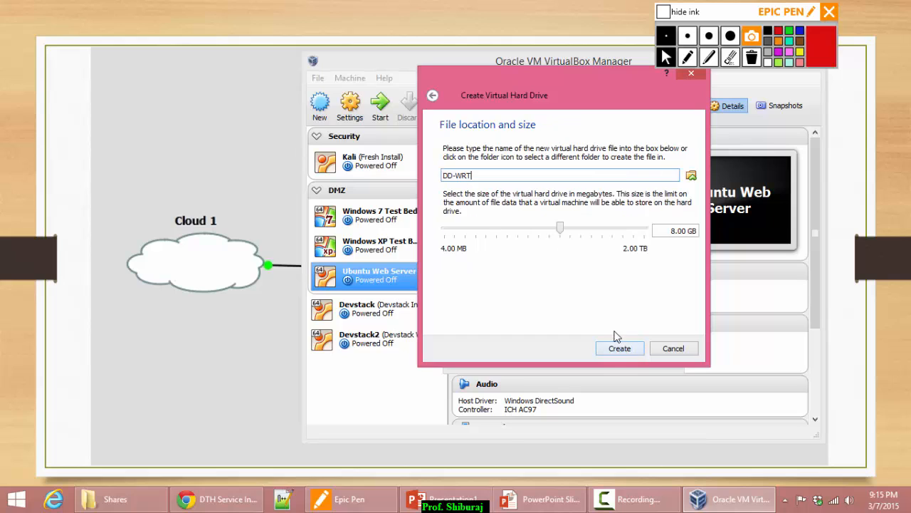
pyautogui.click(660, 231)
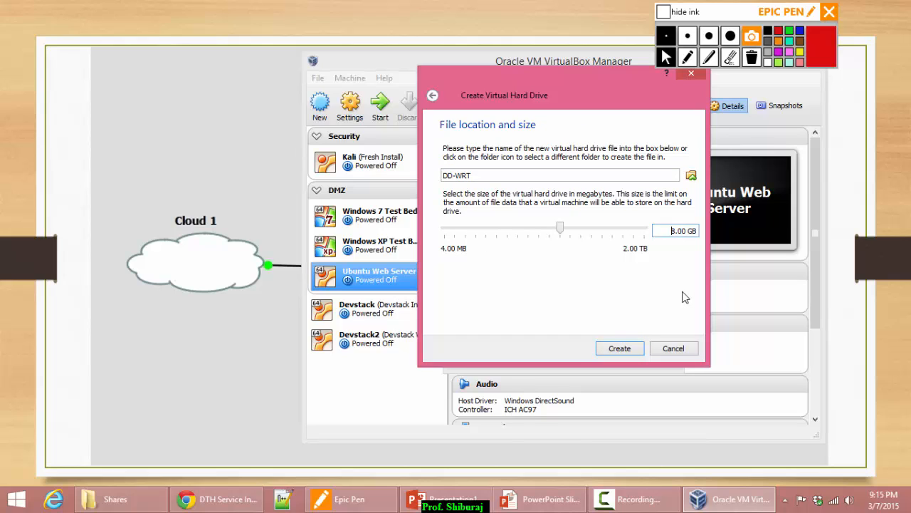
pyautogui.press('Delete')
pyautogui.press('Delete')
pyautogui.write('1')
pyautogui.click(620, 348)
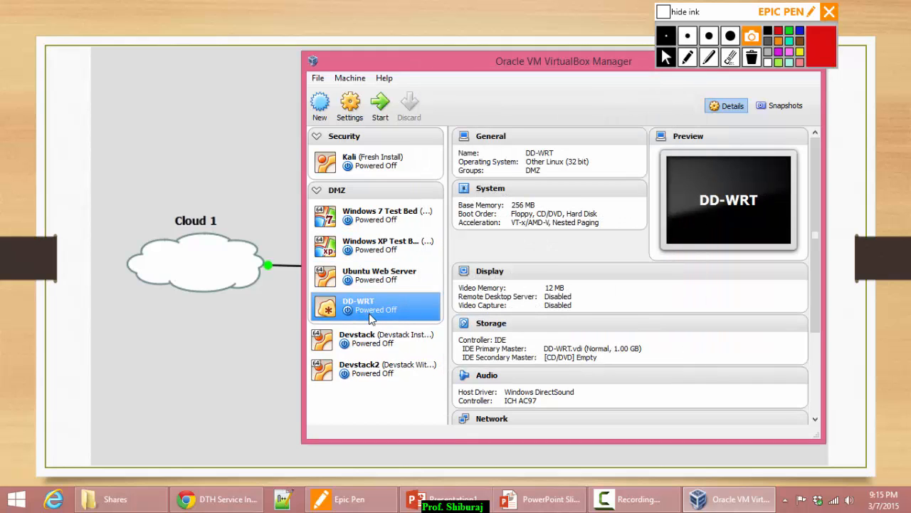
pyautogui.moveTo(527, 64); pyautogui.dragTo(248, 38)
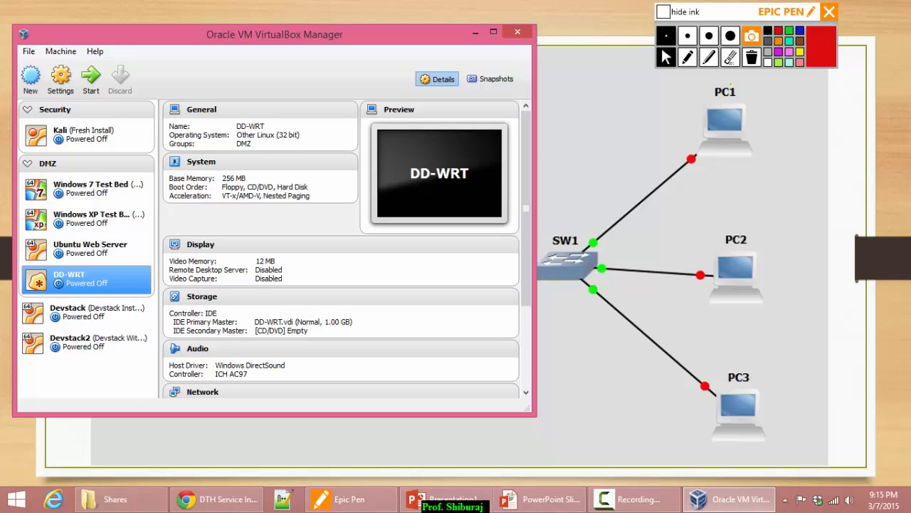
pyautogui.click(92, 253)
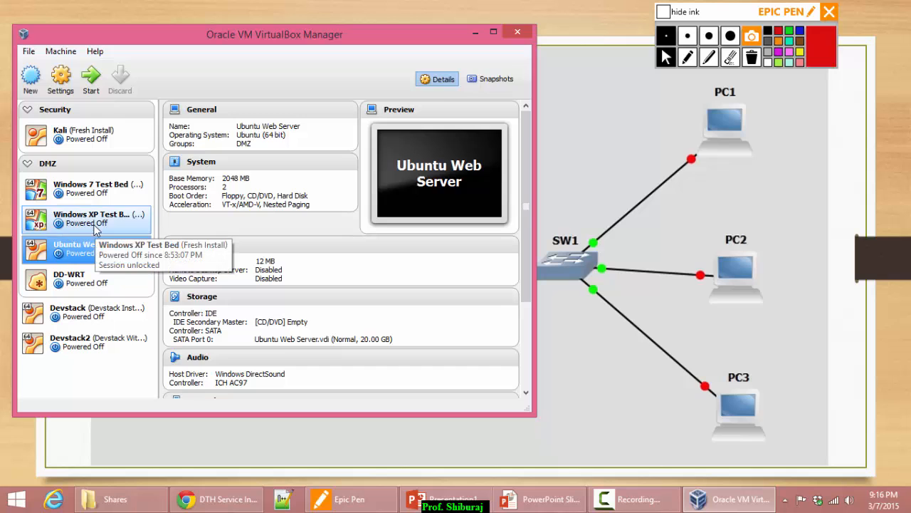
pyautogui.click(95, 226)
pyautogui.click(90, 196)
pyautogui.click(91, 221)
pyautogui.click(97, 193)
pyautogui.click(101, 219)
pyautogui.click(104, 193)
pyautogui.click(106, 220)
pyautogui.click(104, 196)
pyautogui.click(107, 223)
pyautogui.click(104, 194)
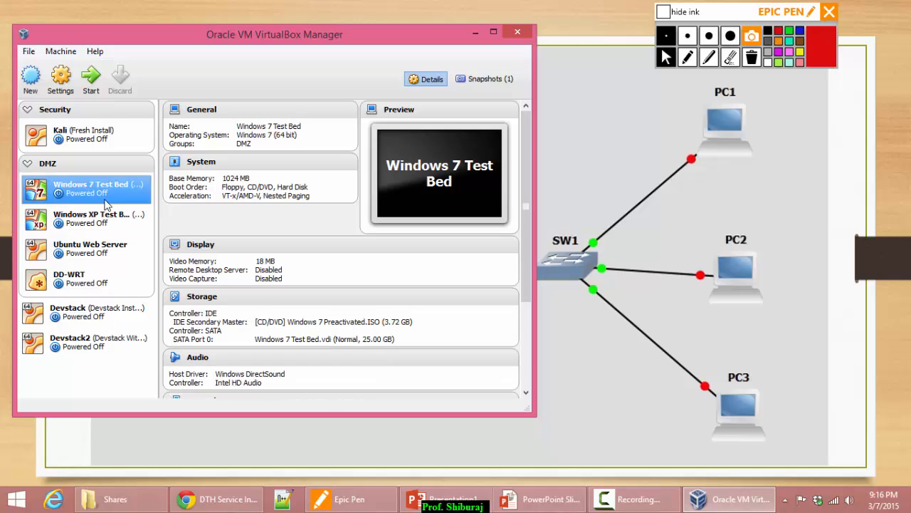
pyautogui.click(107, 223)
pyautogui.click(102, 253)
pyautogui.click(100, 276)
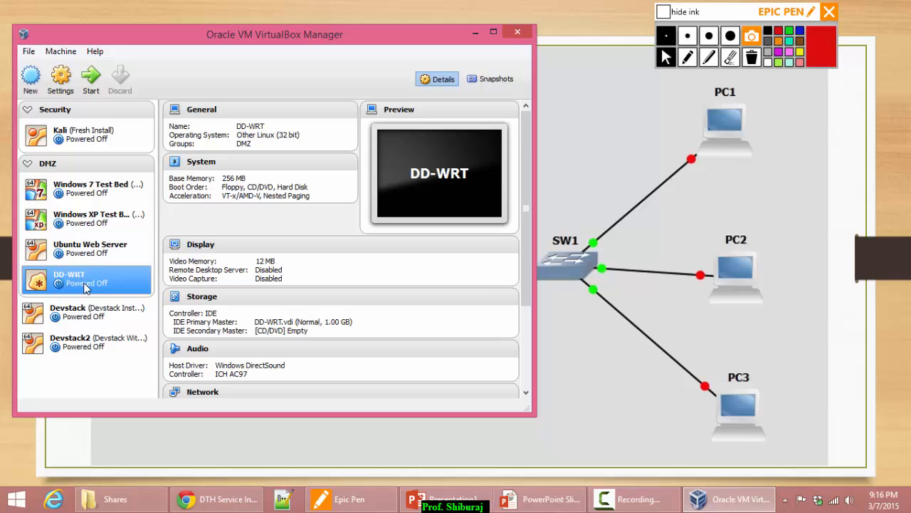
pyautogui.click(93, 196)
pyautogui.click(92, 226)
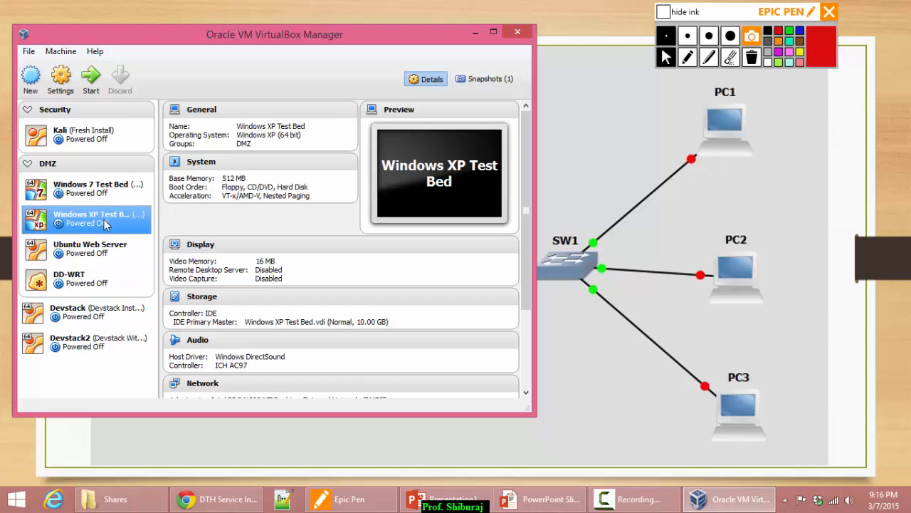
# Open Windows XP Test Bed's Storage settings and select the IDE controller.
pyautogui.click(61, 80)
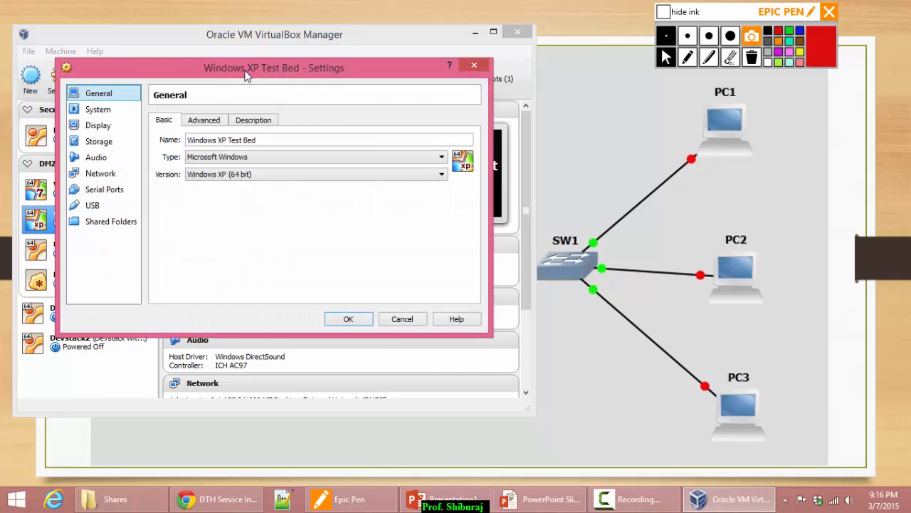
pyautogui.moveTo(245, 77); pyautogui.dragTo(391, 64)
pyautogui.click(246, 136)
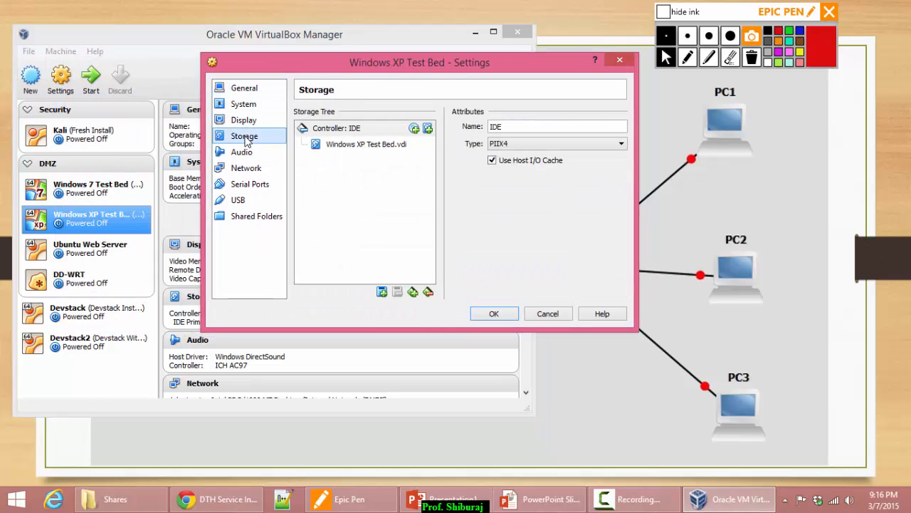
pyautogui.click(367, 144)
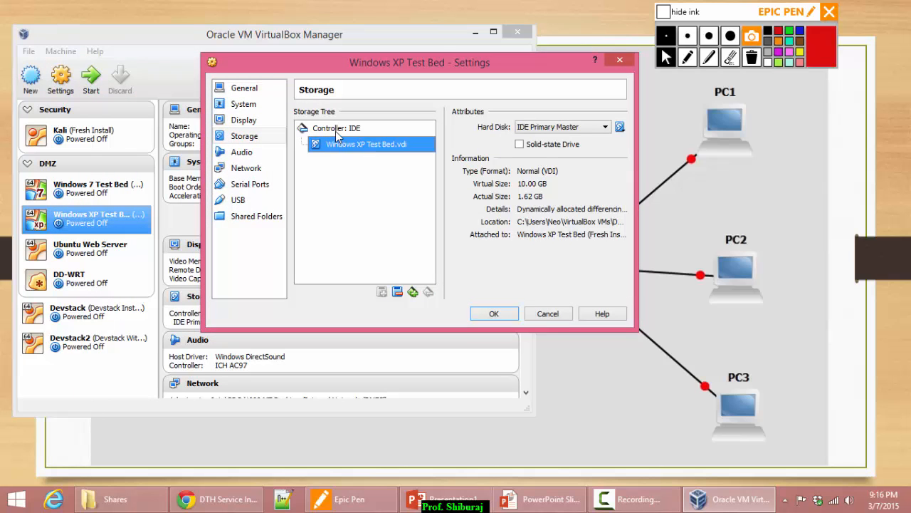
pyautogui.click(335, 131)
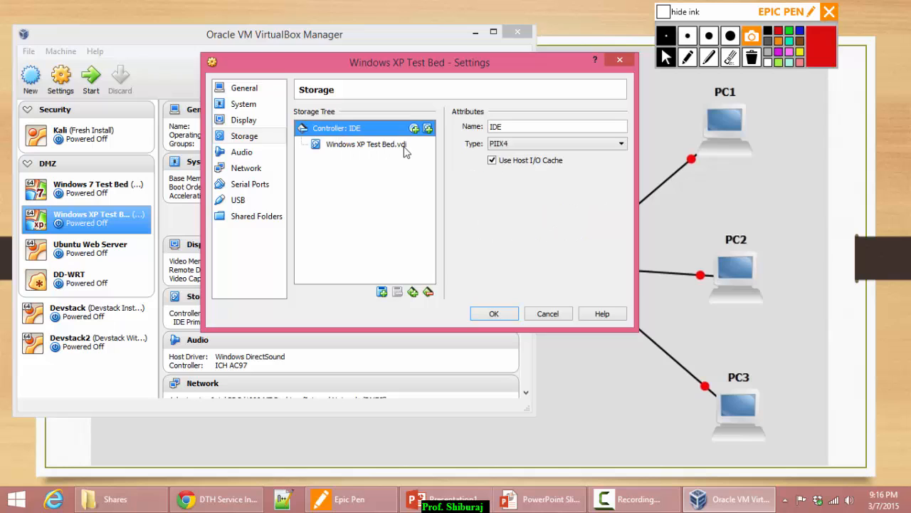
# Attach the existing DMZ\DD-WRT\DD-WRT.vdi disk to the IDE controller as Primary Slave.
pyautogui.moveTo(385, 149)
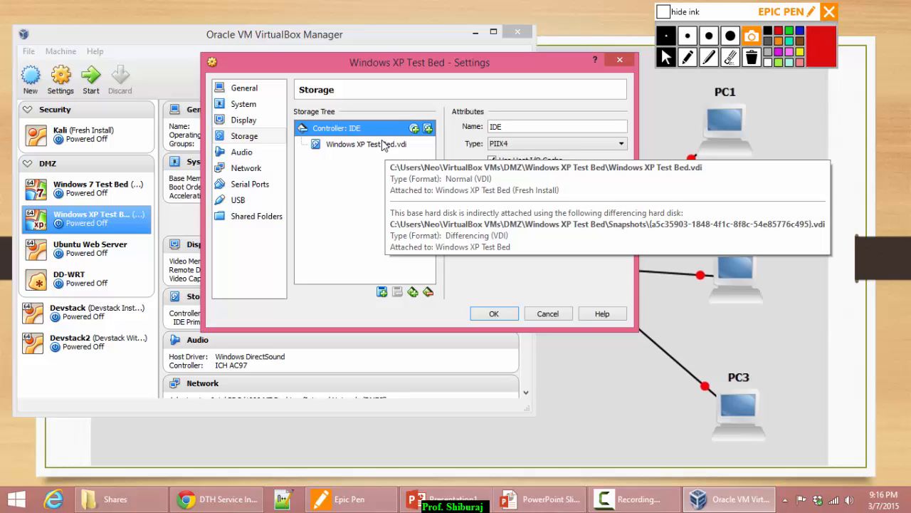
pyautogui.click(427, 129)
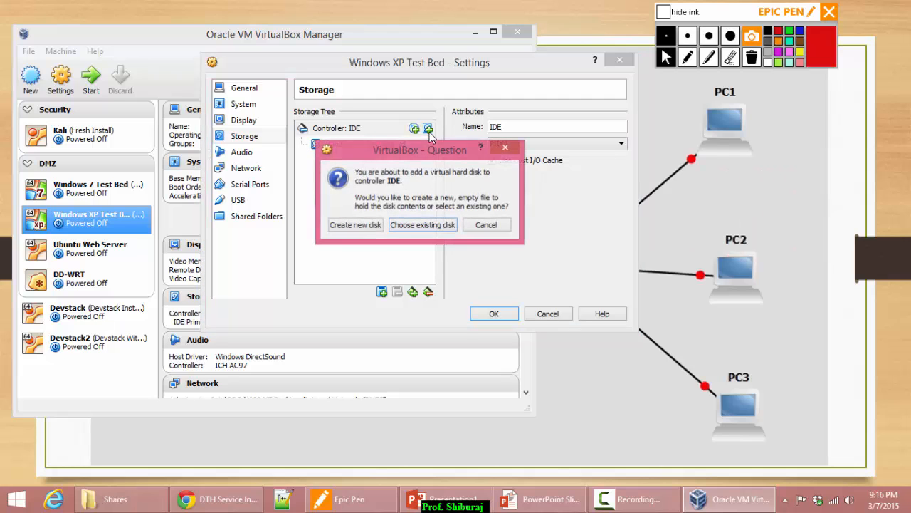
pyautogui.click(424, 225)
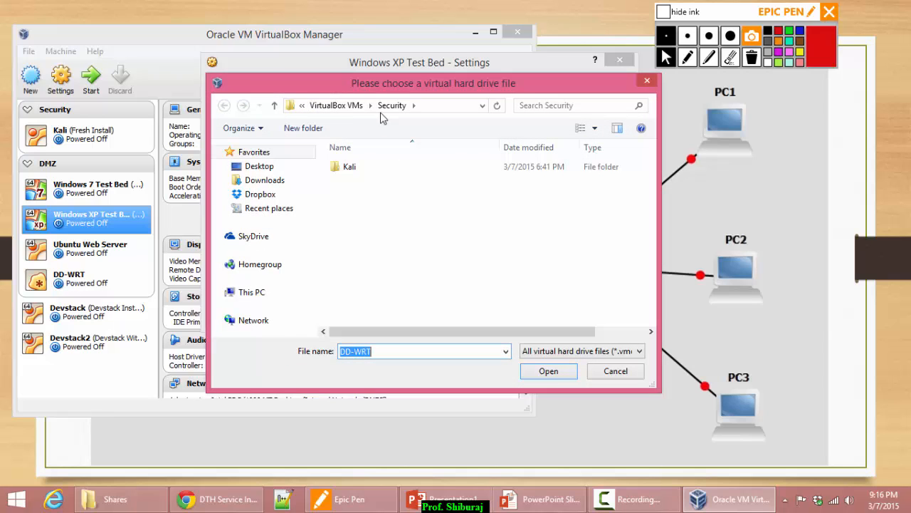
pyautogui.click(332, 106)
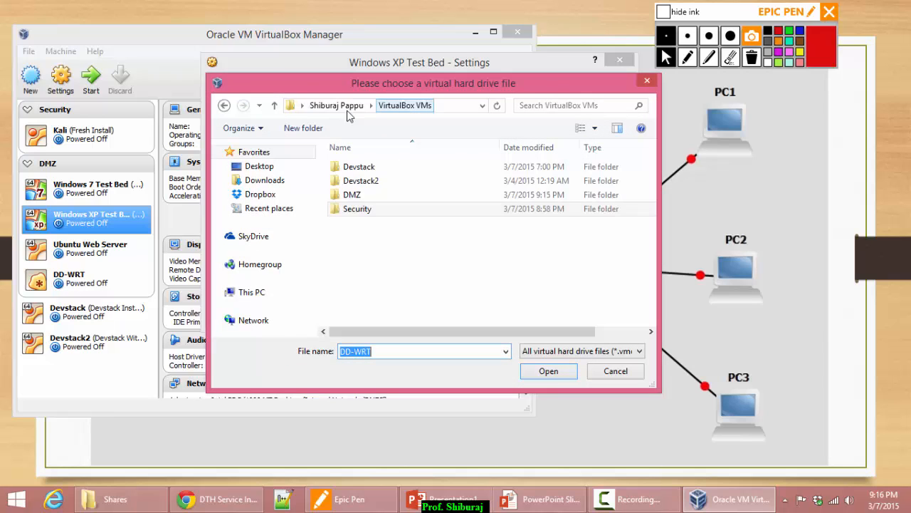
pyautogui.doubleClick(352, 195)
pyautogui.doubleClick(371, 168)
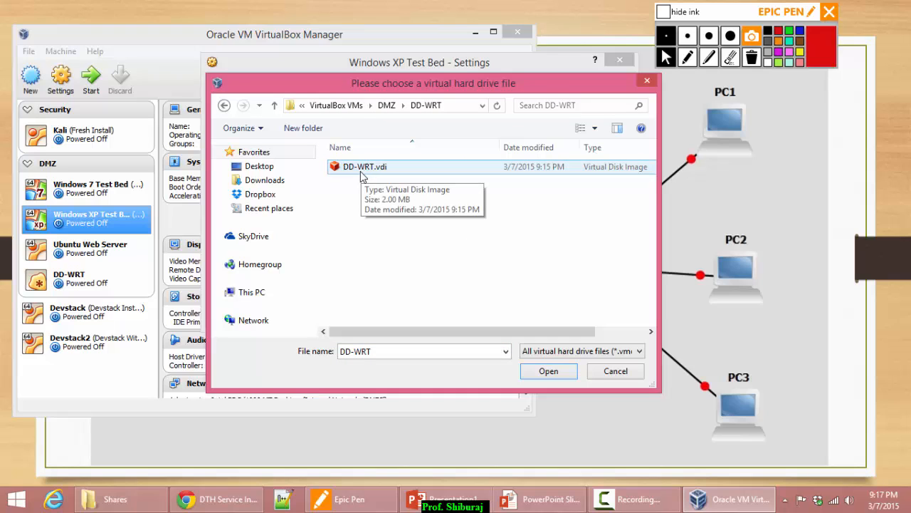
pyautogui.doubleClick(366, 167)
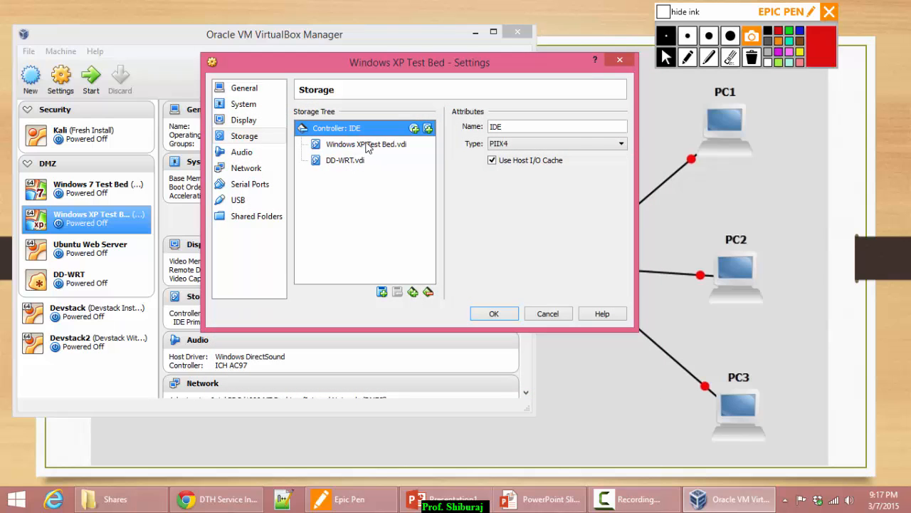
pyautogui.click(373, 147)
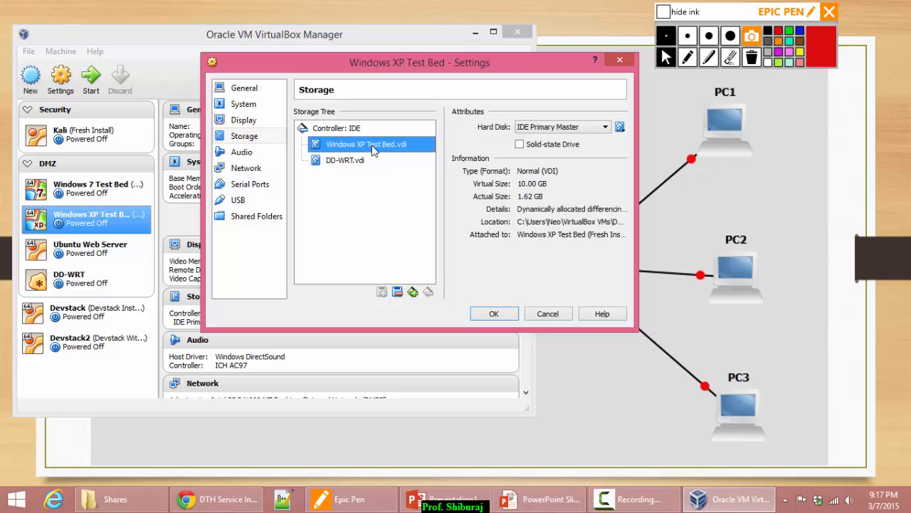
pyautogui.click(357, 162)
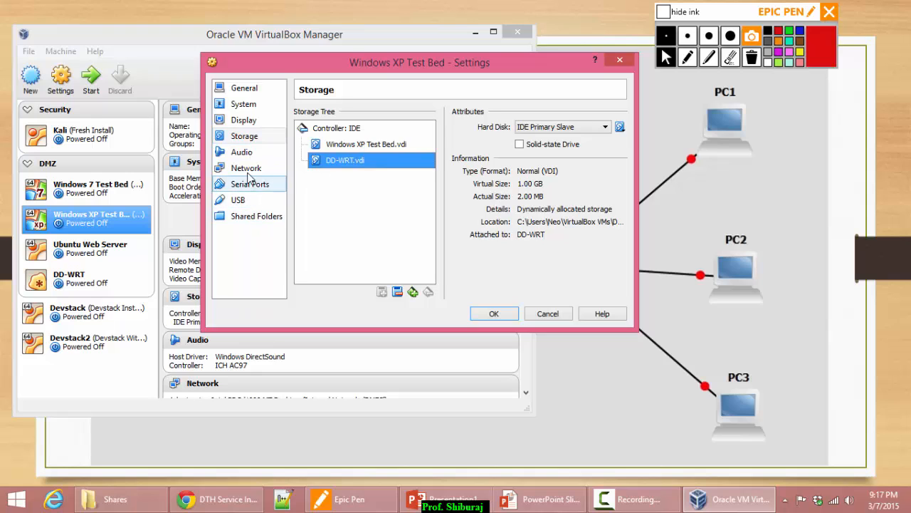
# Remove the existing Shares entry from the machine's shared folders.
pyautogui.click(261, 218)
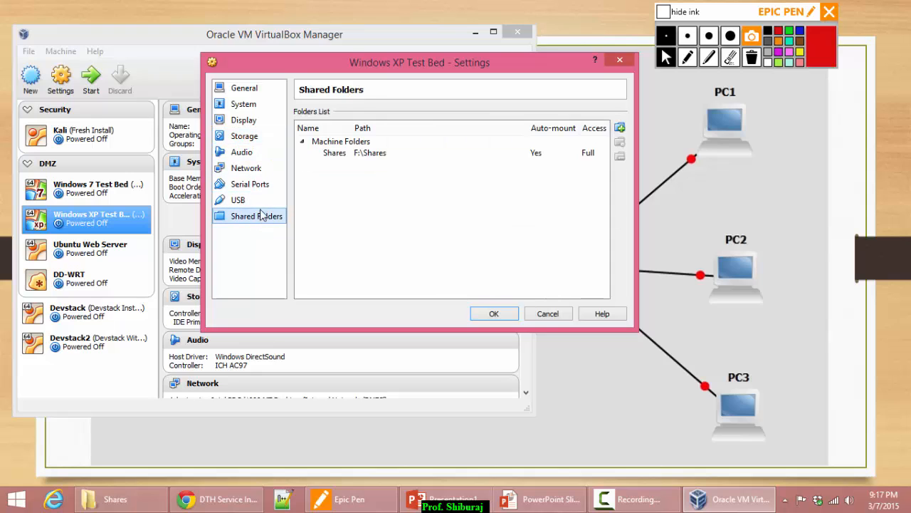
pyautogui.click(376, 154)
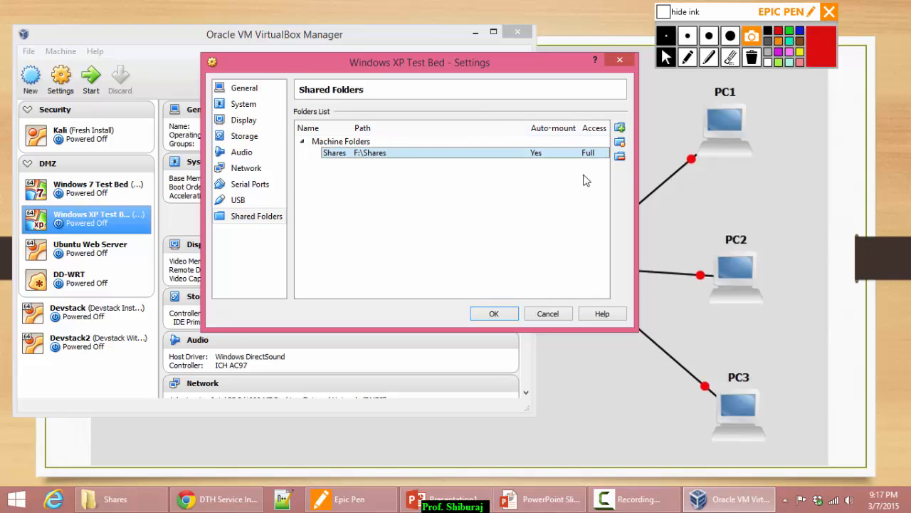
pyautogui.click(620, 156)
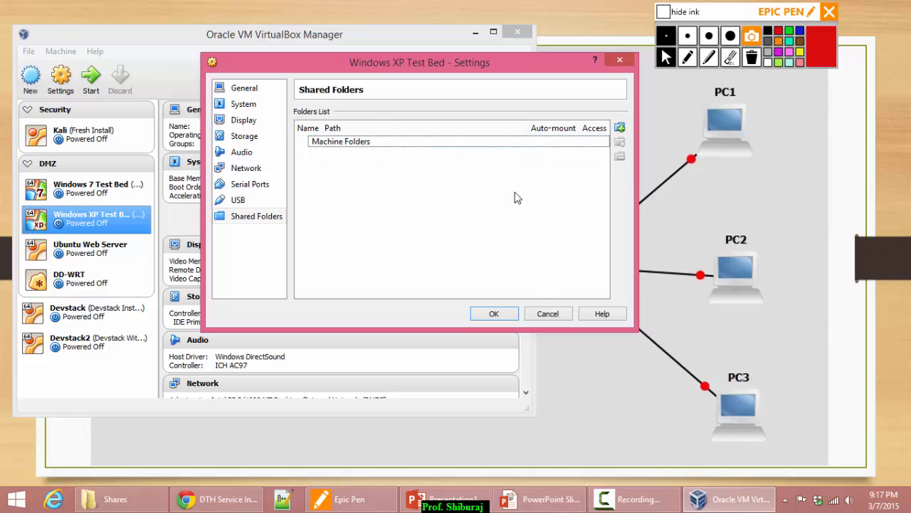
# Add F:\Shares as an auto-mounted shared folder and save the settings.
pyautogui.click(619, 127)
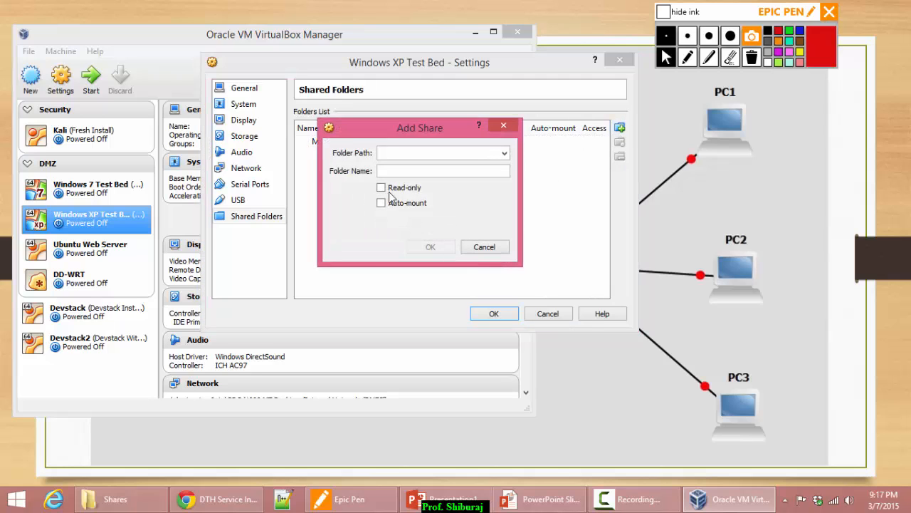
pyautogui.click(505, 153)
pyautogui.click(407, 174)
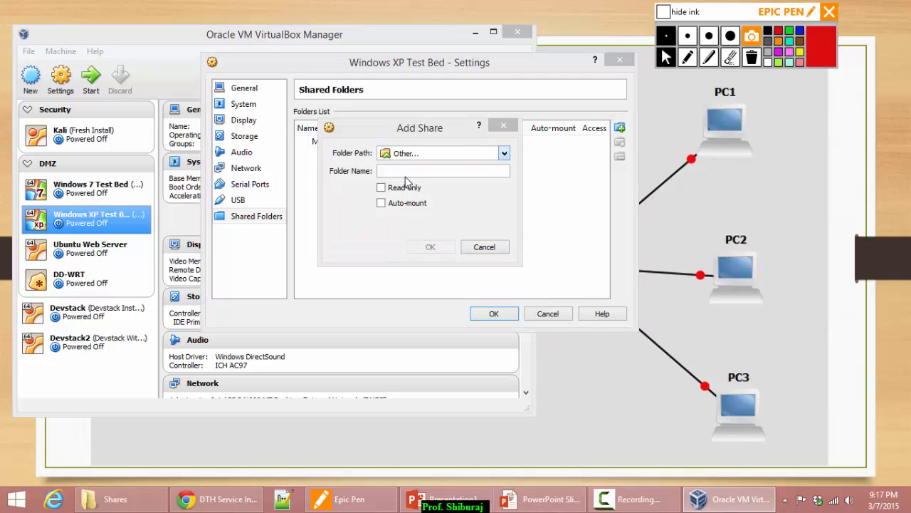
pyautogui.doubleClick(391, 222)
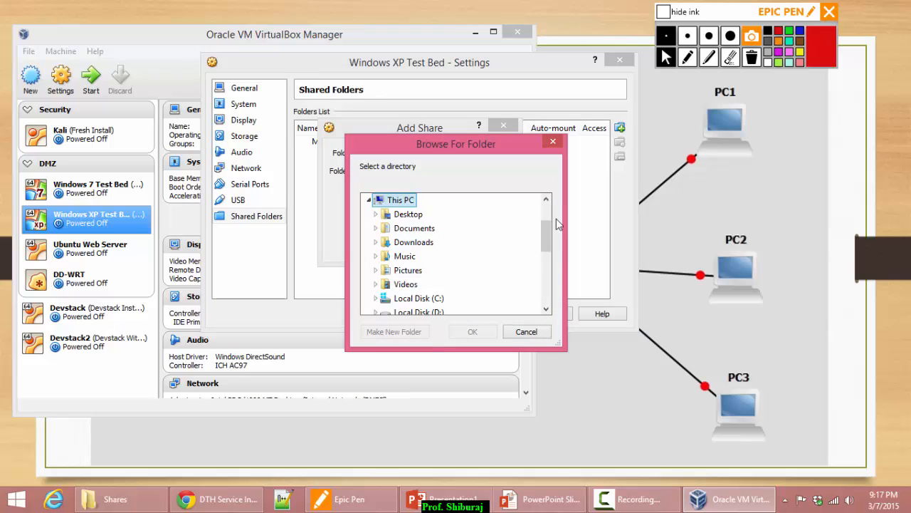
pyautogui.moveTo(546, 237); pyautogui.dragTo(544, 252)
pyautogui.click(417, 262)
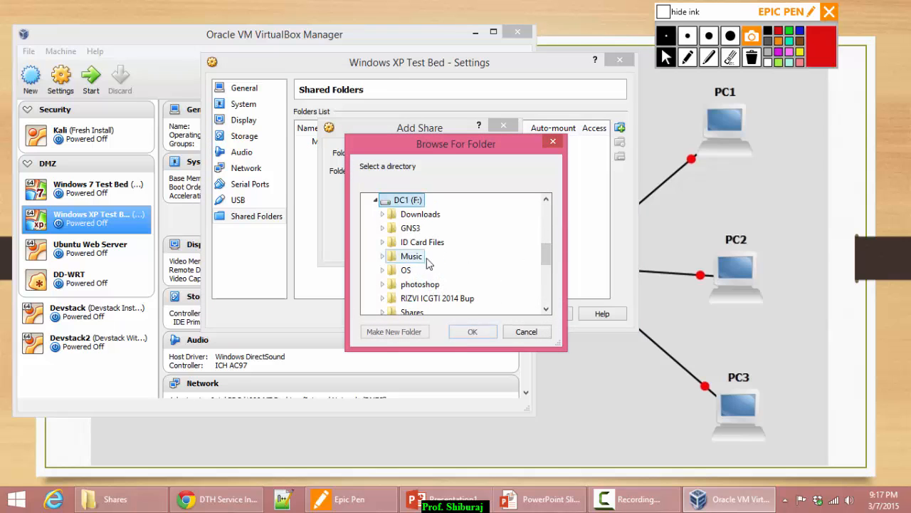
pyautogui.click(412, 311)
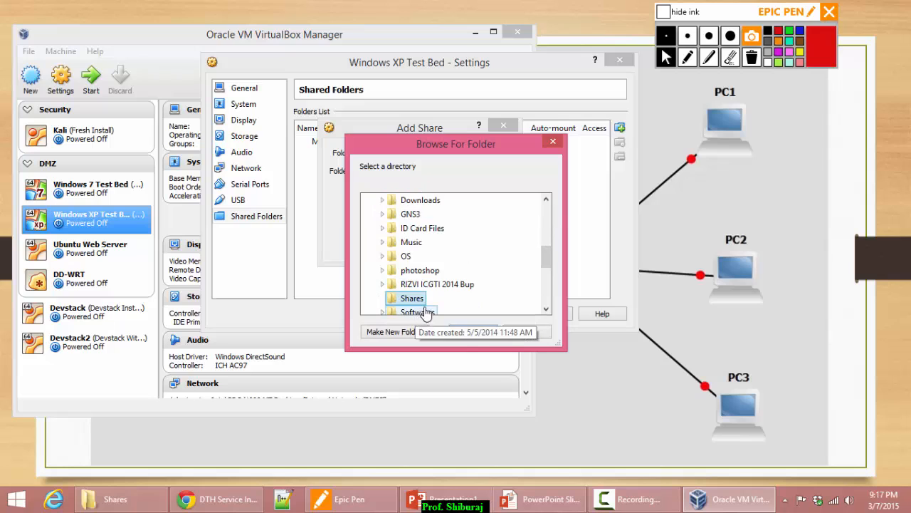
pyautogui.click(477, 332)
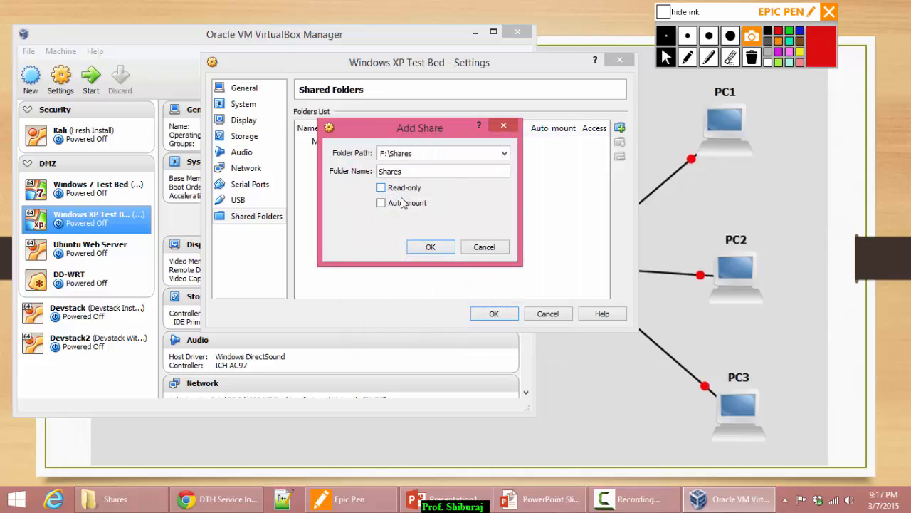
pyautogui.click(389, 205)
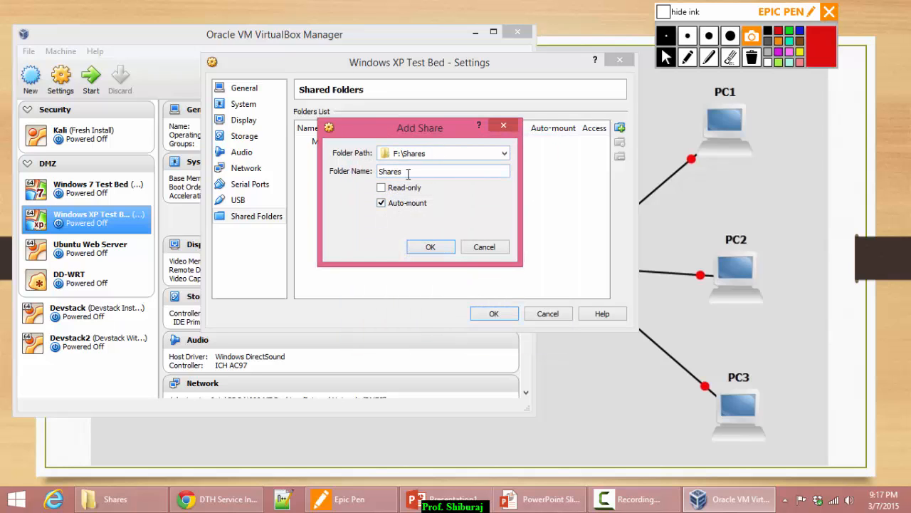
pyautogui.click(433, 251)
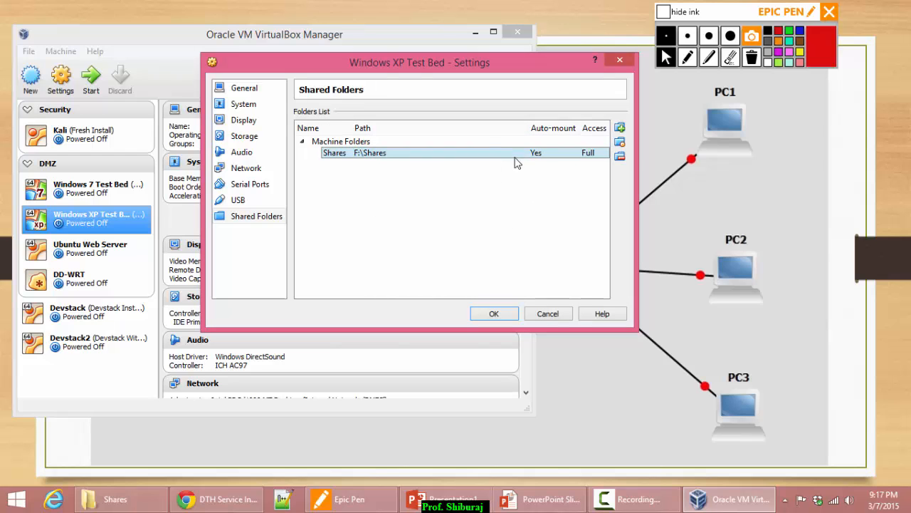
pyautogui.click(494, 314)
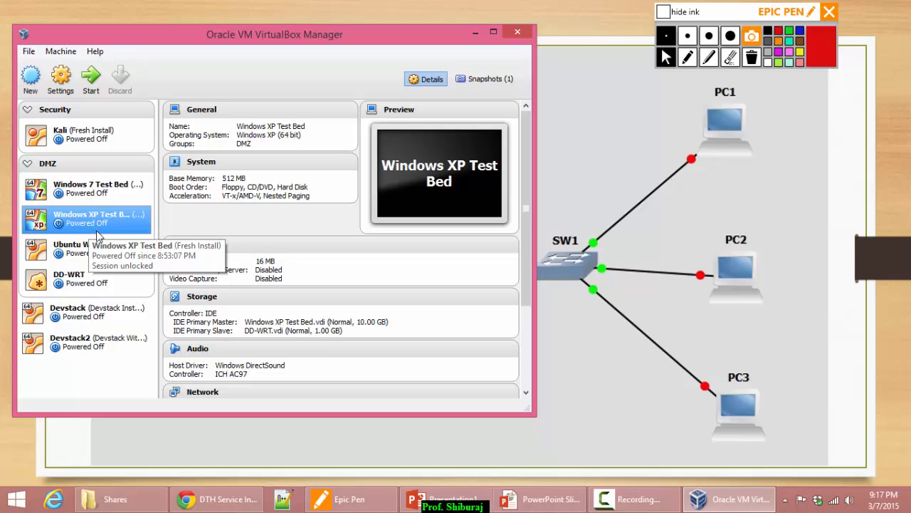
# Boot Windows XP Test Bed and view the three shared files on drive D: via My Computer.
pyautogui.click(91, 75)
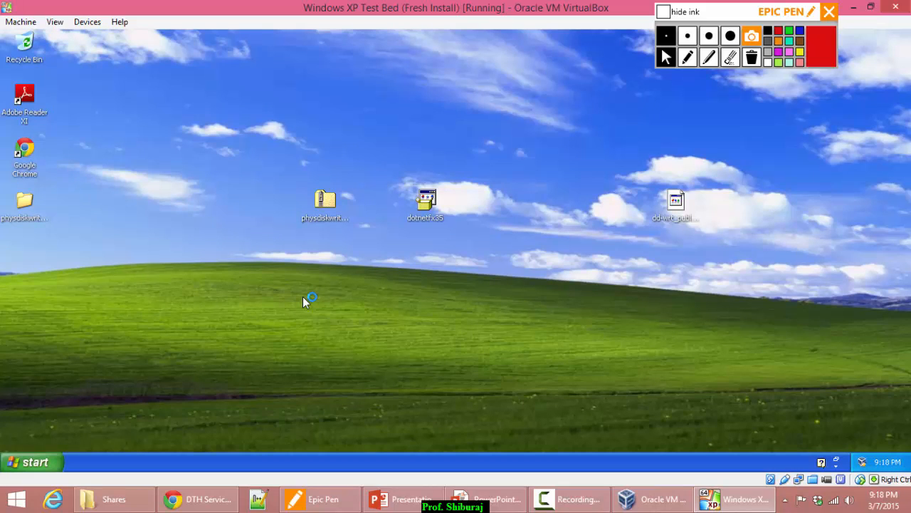
pyautogui.click(31, 460)
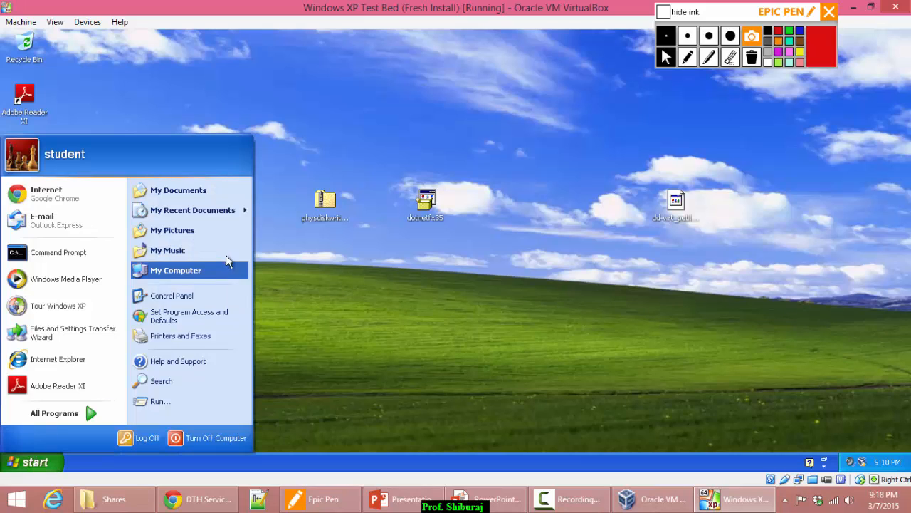
pyautogui.click(199, 268)
pyautogui.click(277, 282)
pyautogui.click(258, 302)
pyautogui.click(257, 279)
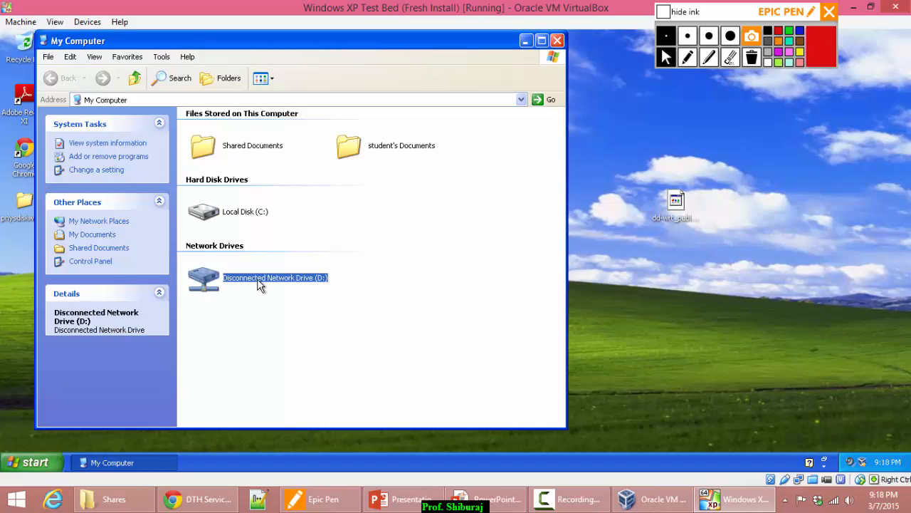
pyautogui.doubleClick(257, 278)
pyautogui.moveTo(450, 212); pyautogui.dragTo(195, 112)
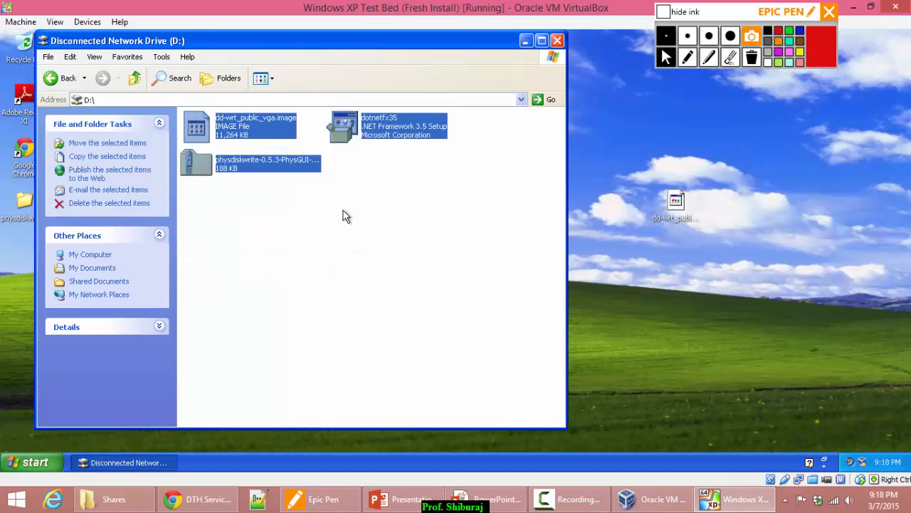
pyautogui.click(372, 220)
pyautogui.moveTo(475, 236); pyautogui.dragTo(234, 125)
pyautogui.click(557, 41)
# Rearrange the dd-wrt_public_vga.image, dotnetfx35 and physdiskwrite icons on the guest desktop.
pyautogui.moveTo(733, 258); pyautogui.dragTo(228, 180)
pyautogui.click(476, 296)
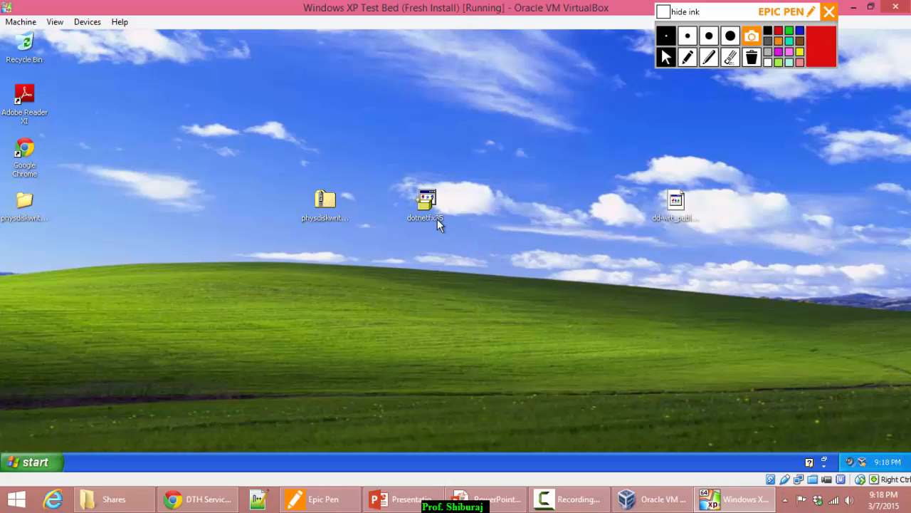
pyautogui.moveTo(675, 198); pyautogui.dragTo(375, 95)
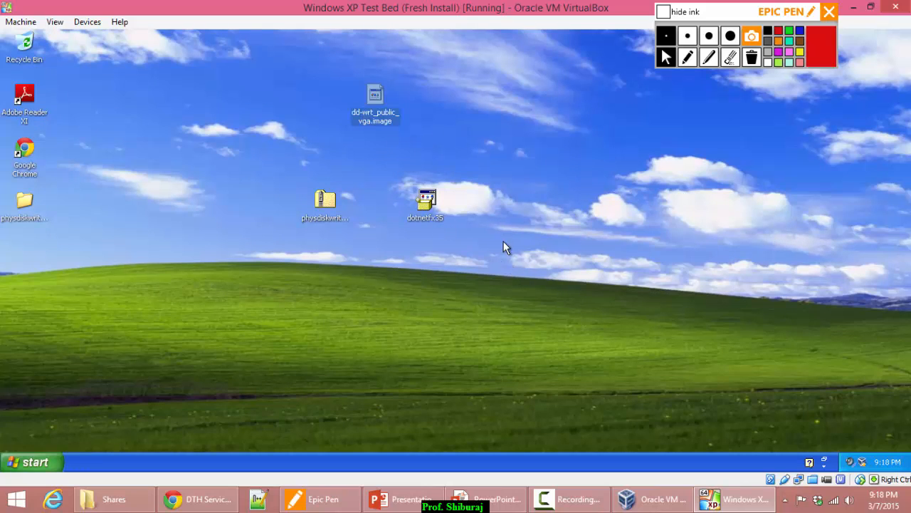
pyautogui.moveTo(423, 194); pyautogui.dragTo(269, 158)
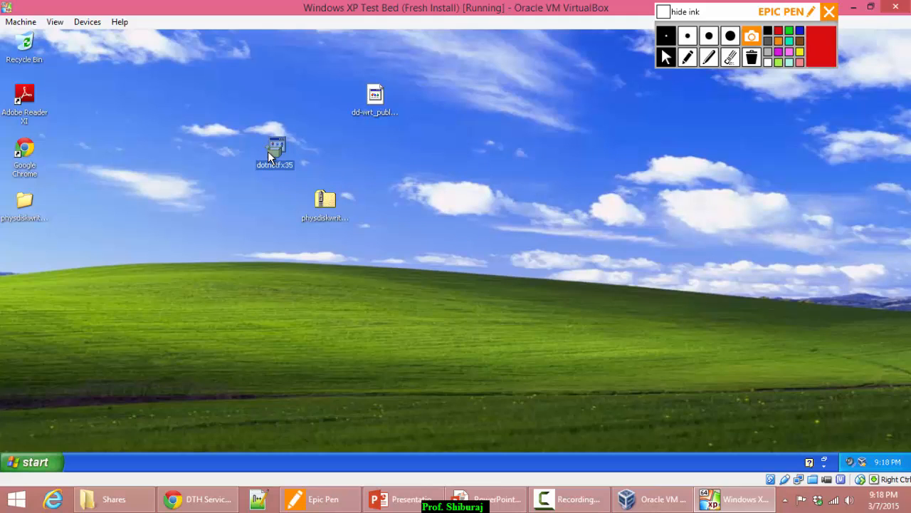
pyautogui.click(259, 301)
pyautogui.click(332, 197)
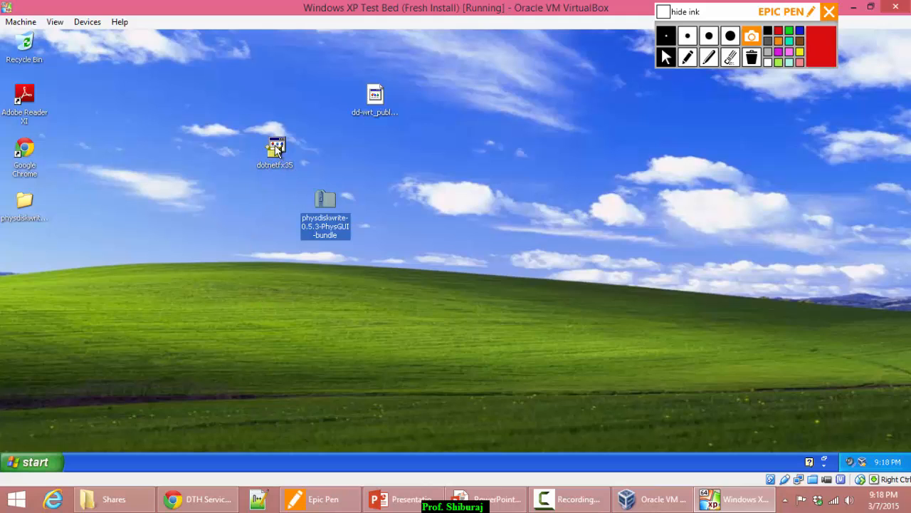
pyautogui.click(276, 148)
pyautogui.click(442, 201)
pyautogui.click(330, 201)
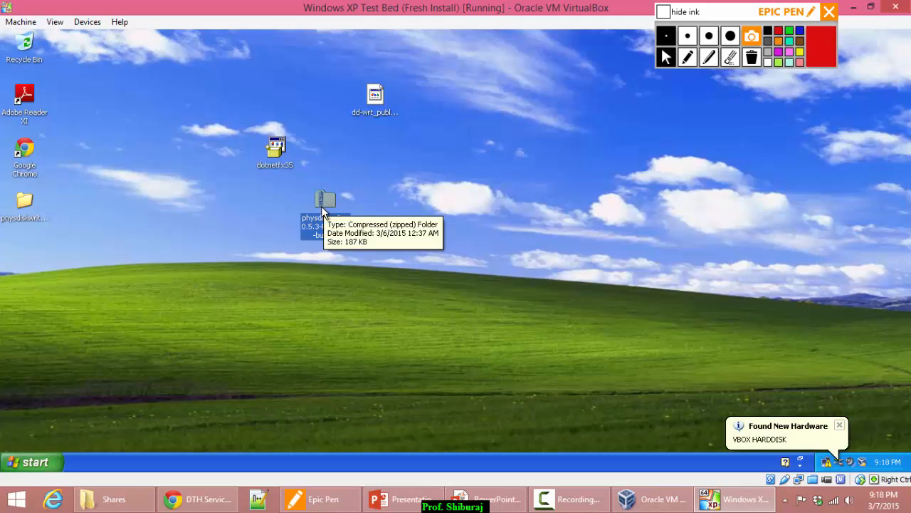
pyautogui.click(725, 379)
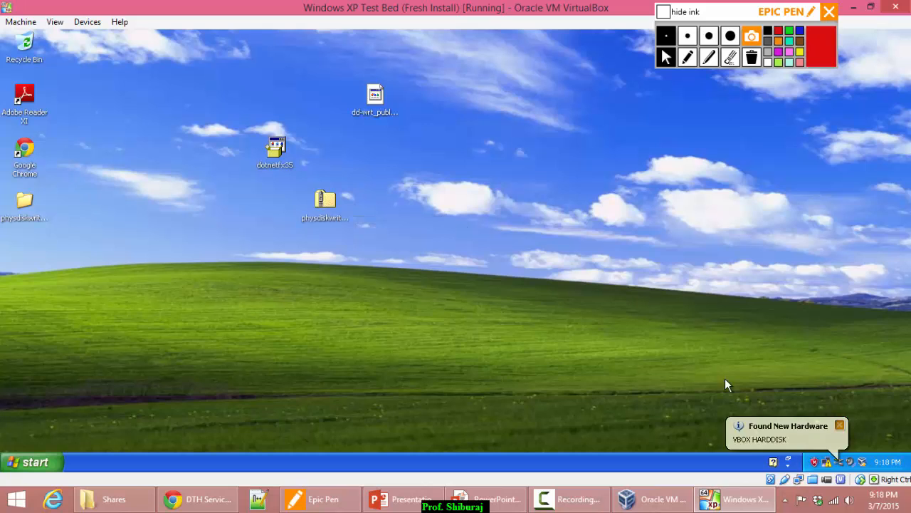
# Launch PhysGUI from the physdiskwrite bundle folder and select the empty PHYSICALDRIVE1.
pyautogui.doubleClick(24, 203)
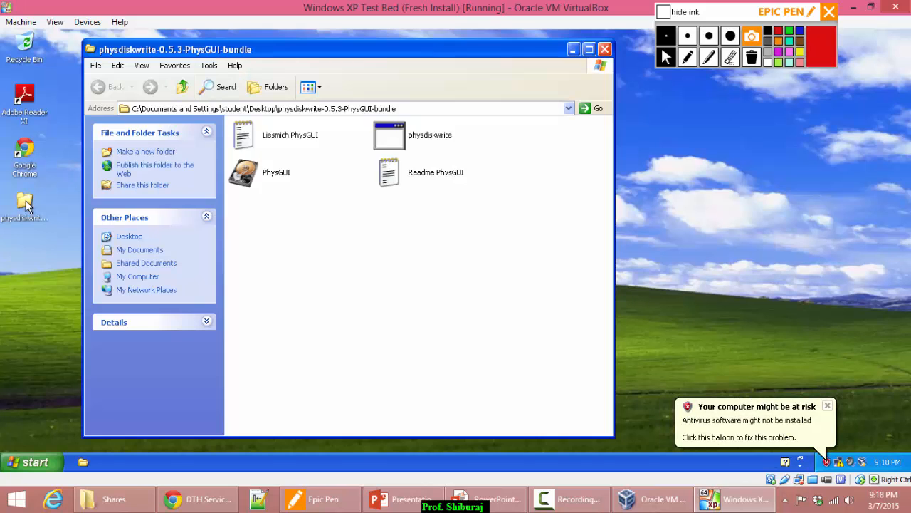
pyautogui.moveTo(384, 57); pyautogui.dragTo(313, 61)
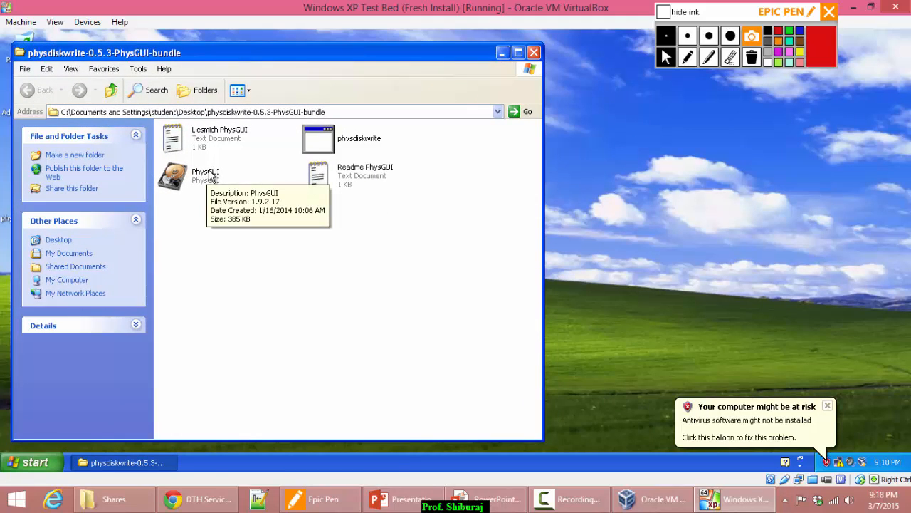
pyautogui.doubleClick(182, 177)
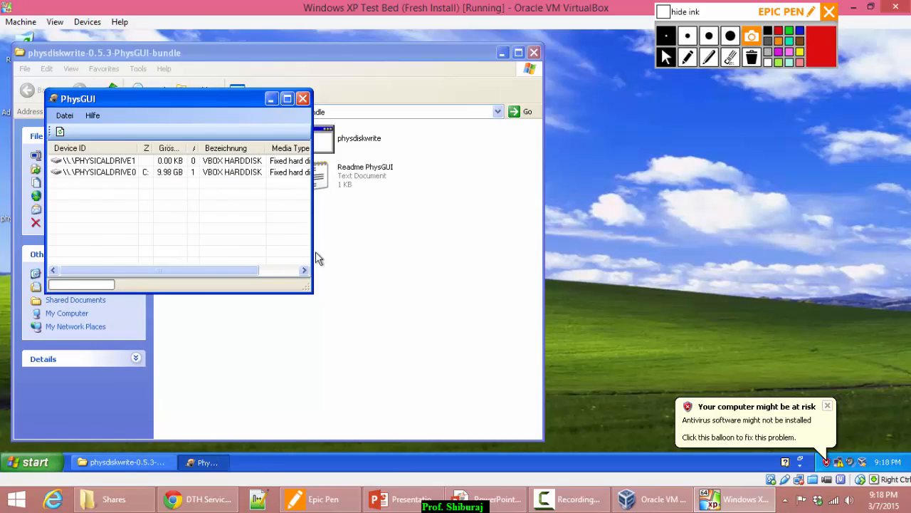
pyautogui.moveTo(140, 93); pyautogui.dragTo(305, 118)
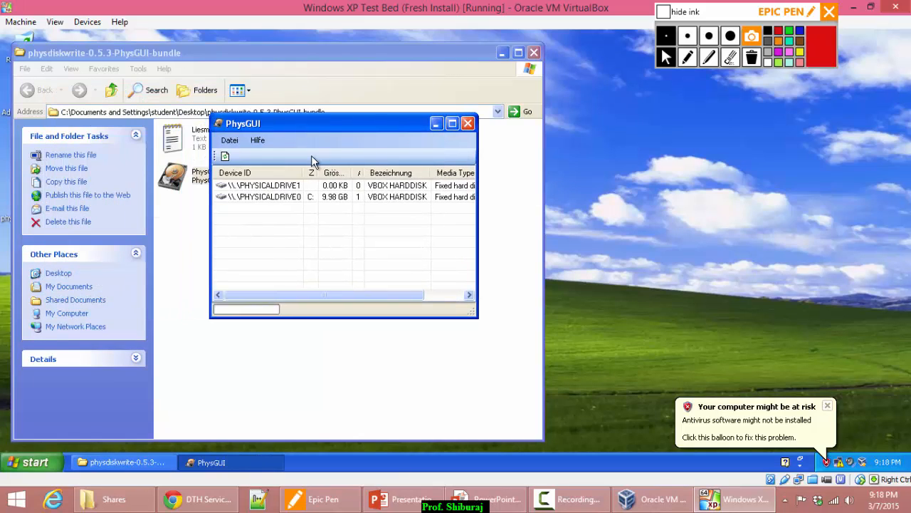
pyautogui.click(284, 202)
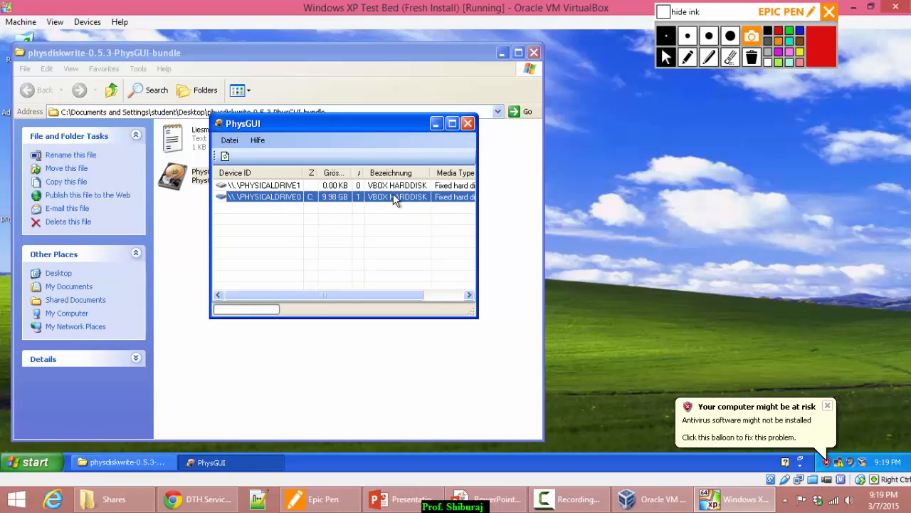
pyautogui.click(272, 187)
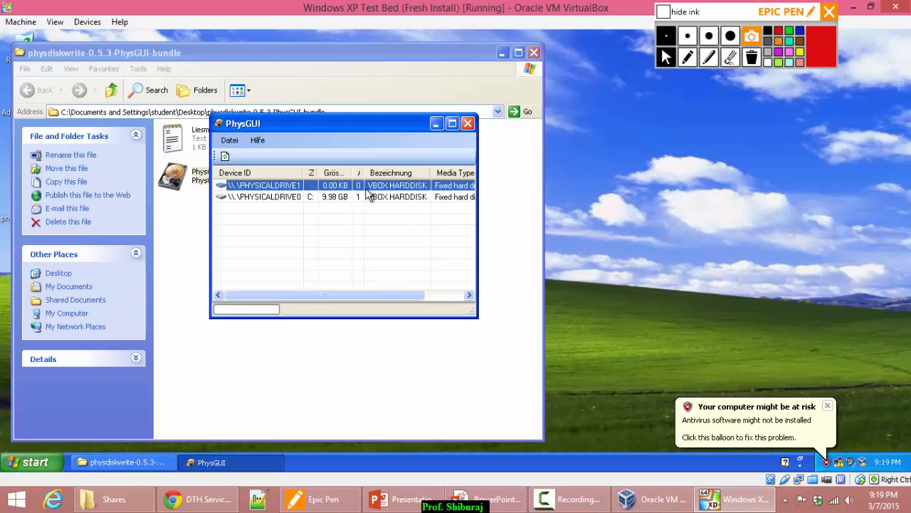
# Load dd-wrt_public_vga.image from the desktop onto PHYSICALDRIVE1, showing all file types.
pyautogui.rightClick(283, 188)
pyautogui.moveTo(314, 193)
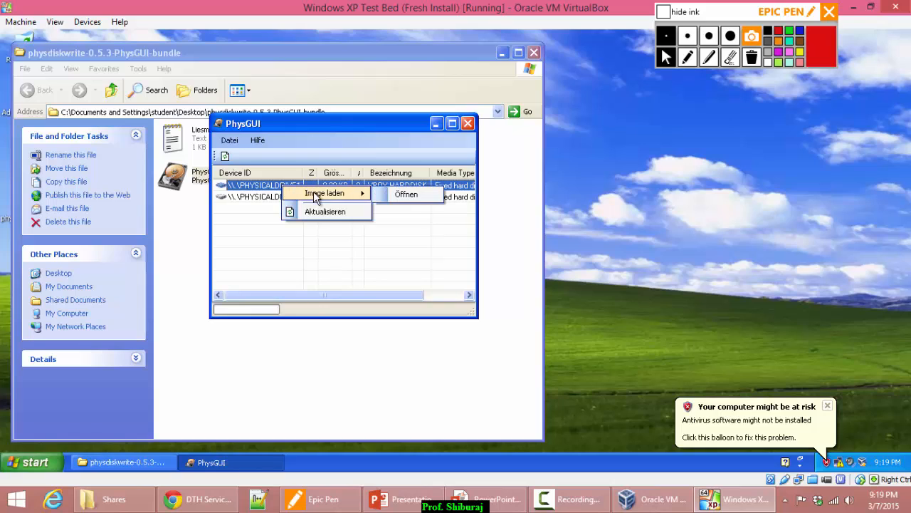
pyautogui.click(411, 196)
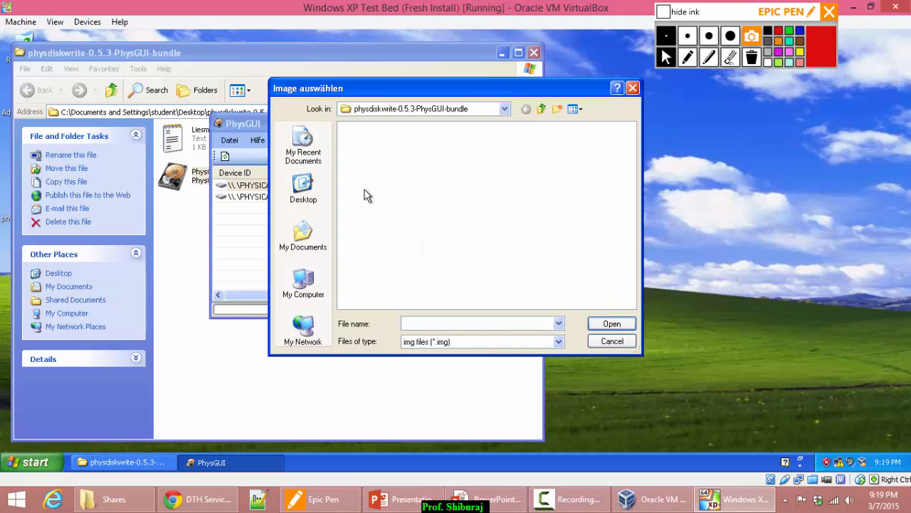
pyautogui.click(299, 203)
pyautogui.click(496, 342)
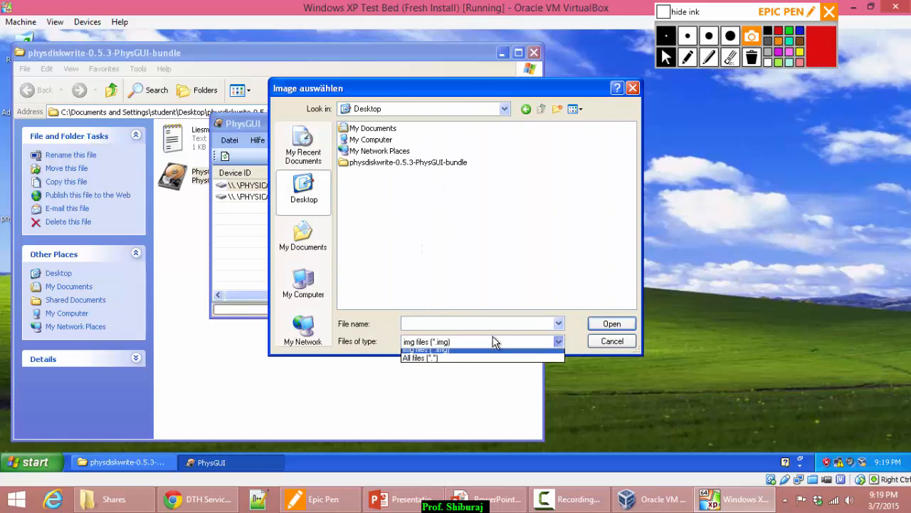
pyautogui.click(449, 356)
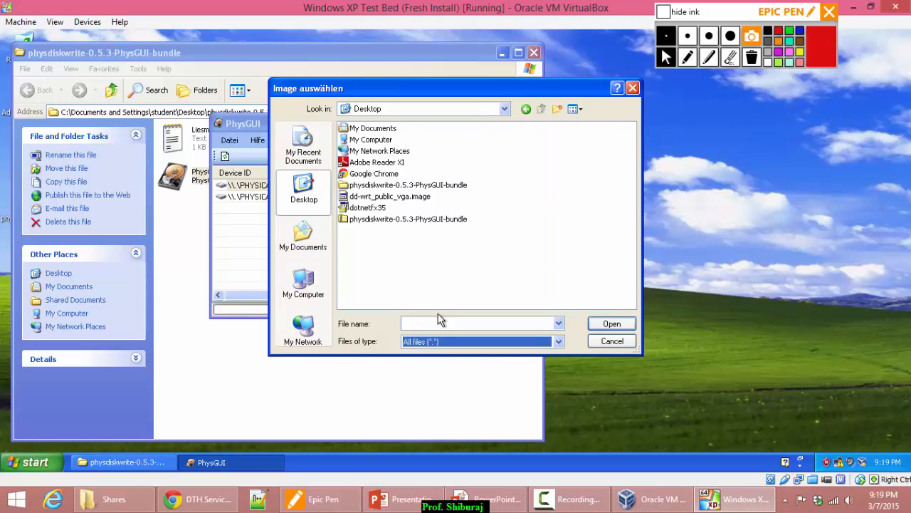
pyautogui.doubleClick(399, 198)
# Confirm writing the image to PHYSICALDRIVE1, then close PhysGUI and the bundle folder.
pyautogui.moveTo(328, 181); pyautogui.dragTo(321, 135)
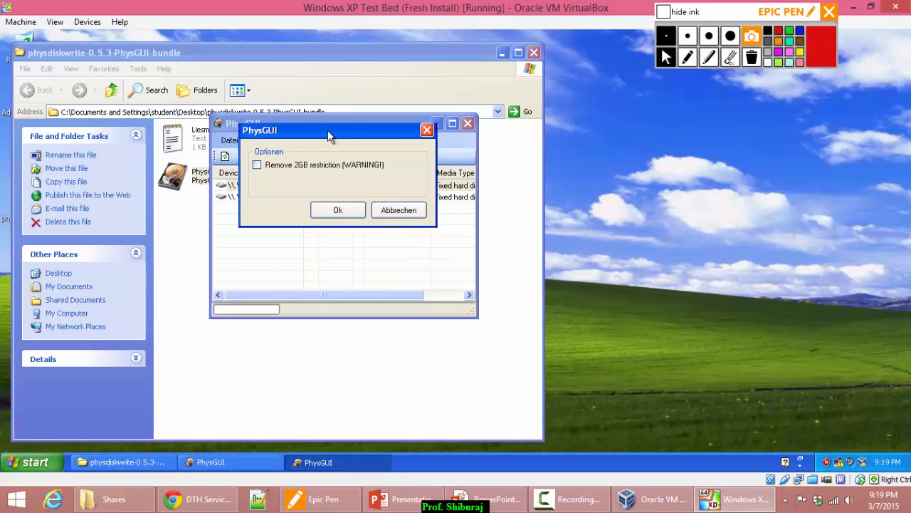
pyautogui.click(341, 210)
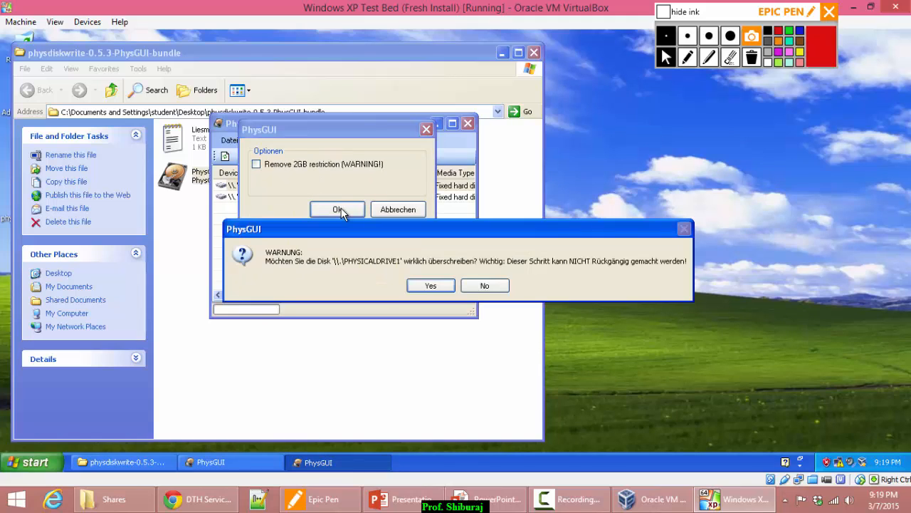
pyautogui.click(432, 287)
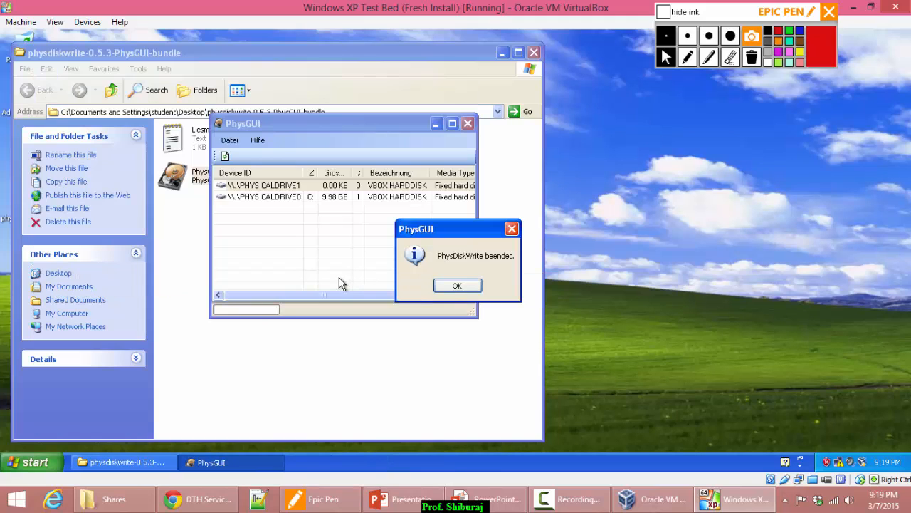
pyautogui.click(457, 286)
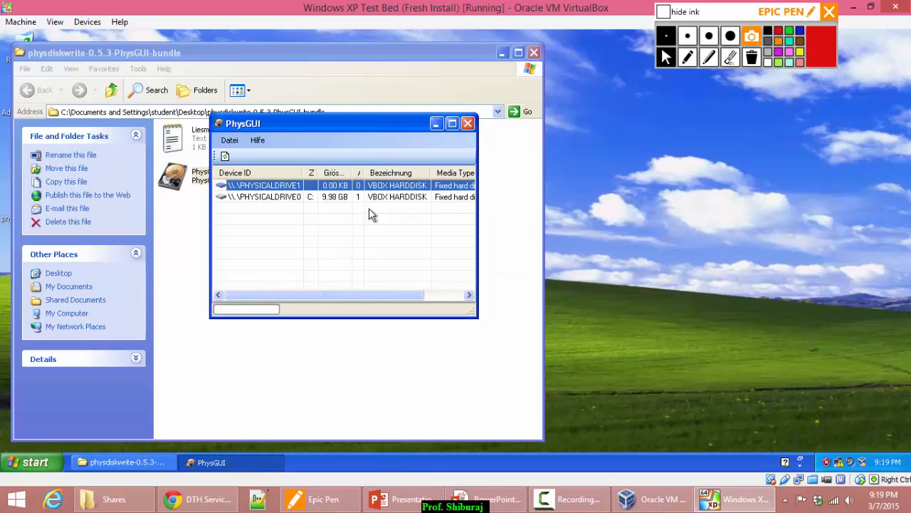
pyautogui.click(468, 124)
pyautogui.click(533, 53)
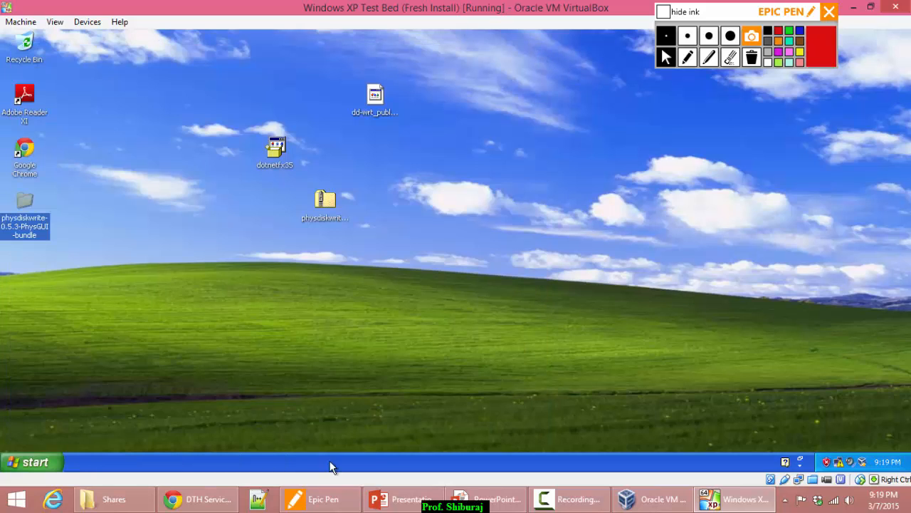
# Keep the Local Area Connection on automatic IP and DNS and close its dialogs.
pyautogui.click(77, 295)
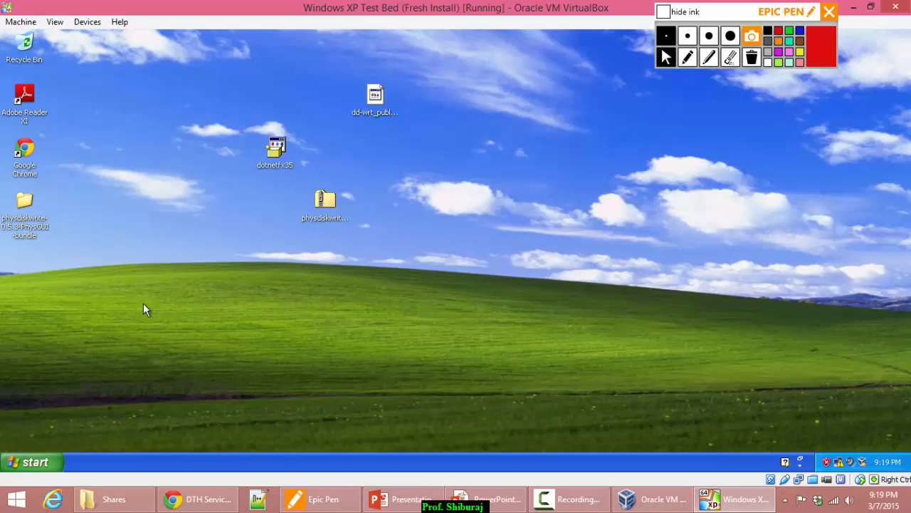
pyautogui.click(37, 460)
pyautogui.click(323, 344)
pyautogui.doubleClick(840, 462)
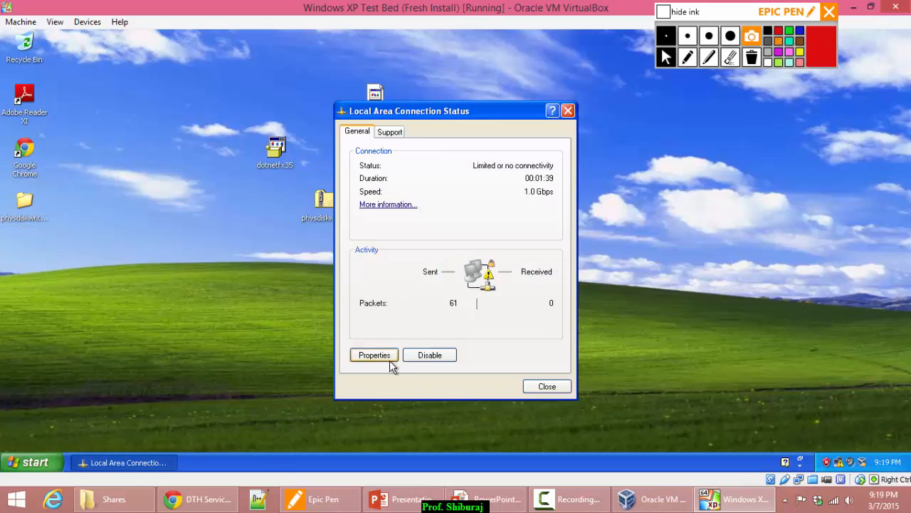
pyautogui.click(389, 360)
pyautogui.scroll(-1, 164, 240)
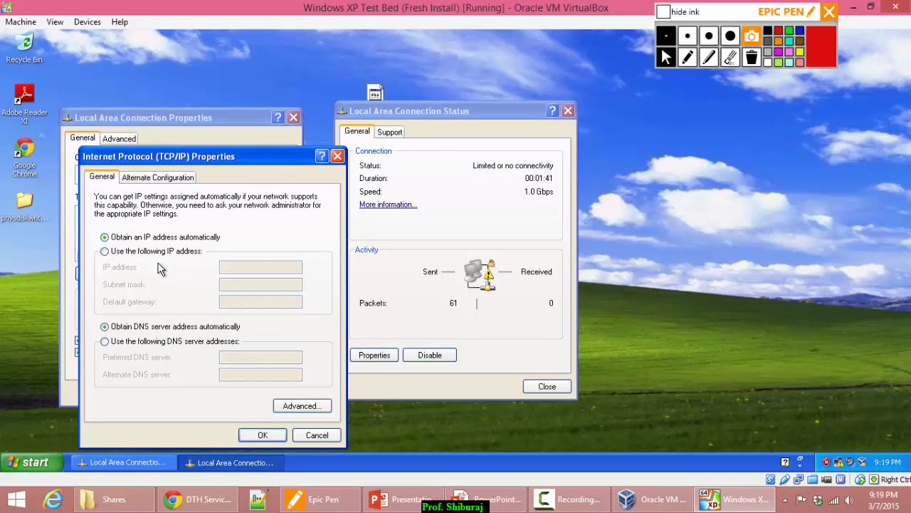
pyautogui.click(270, 435)
pyautogui.click(225, 397)
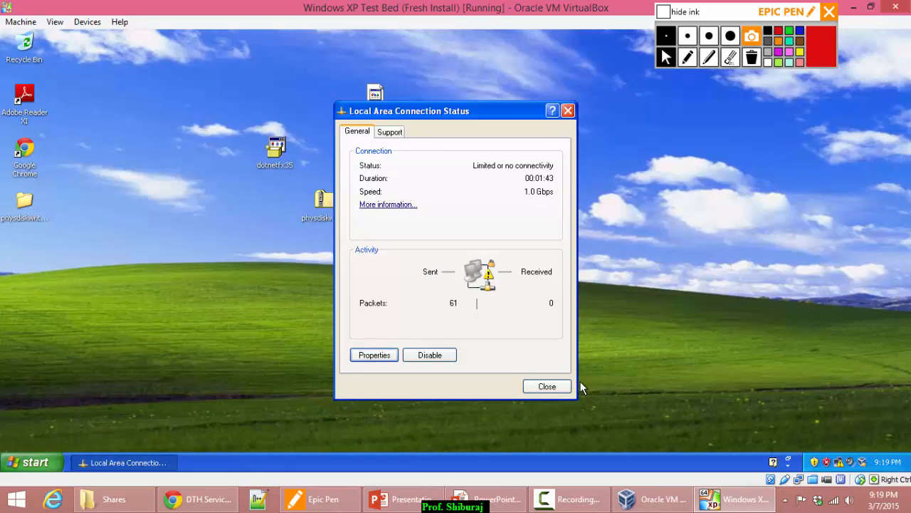
pyautogui.click(559, 386)
# Turn off the XP guest and view the DD-WRT machine's details.
pyautogui.click(32, 462)
pyautogui.click(194, 437)
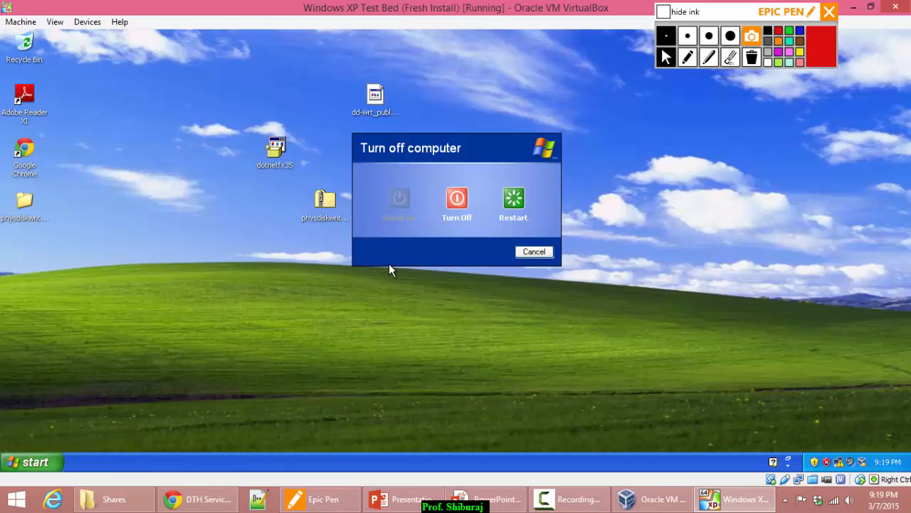
pyautogui.click(458, 202)
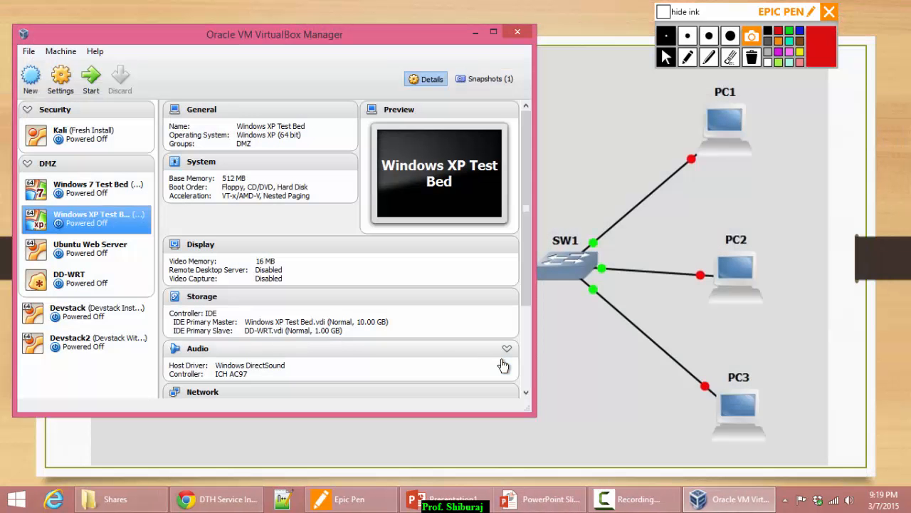
pyautogui.click(74, 285)
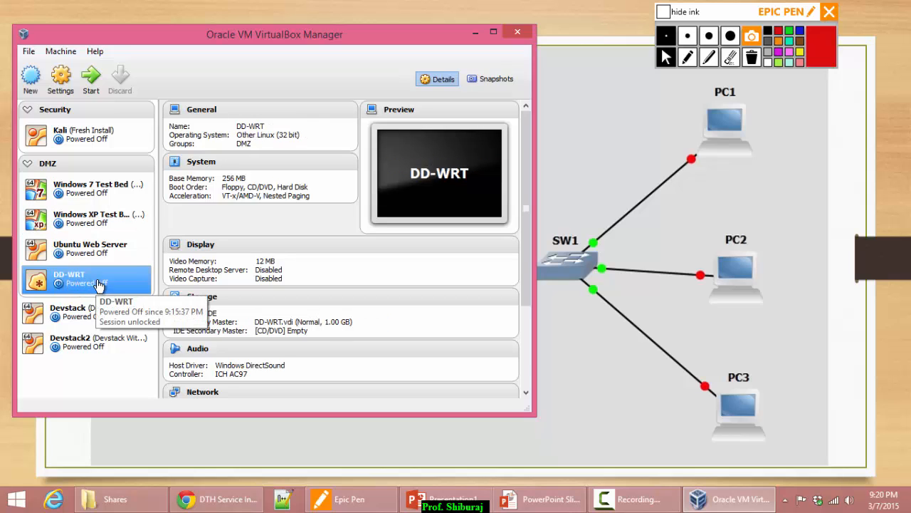
# Remove the DD-WRT.vdi attachment in Windows XP Test Bed's Storage settings and save.
pyautogui.click(92, 220)
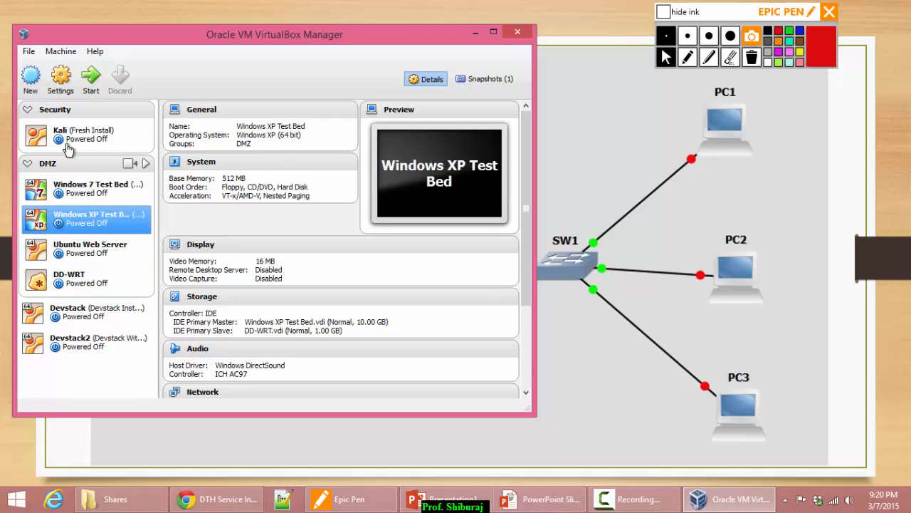
pyautogui.click(60, 76)
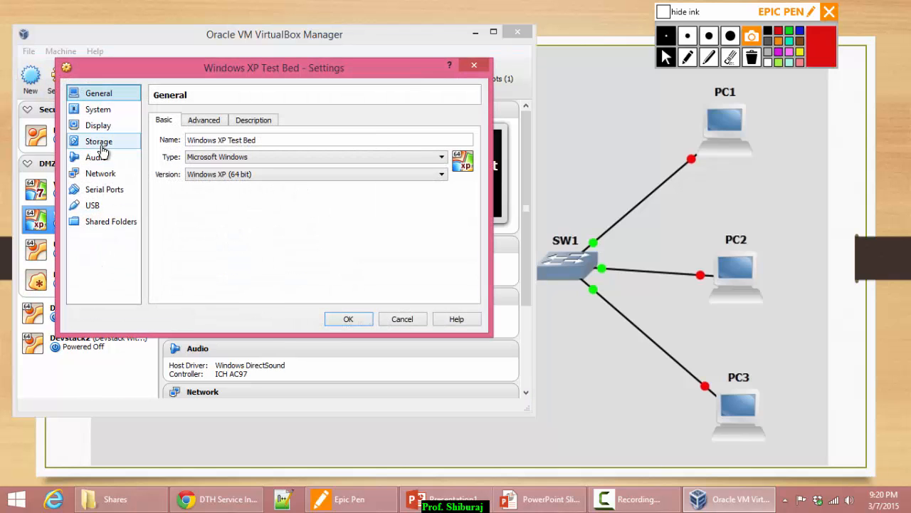
pyautogui.click(103, 143)
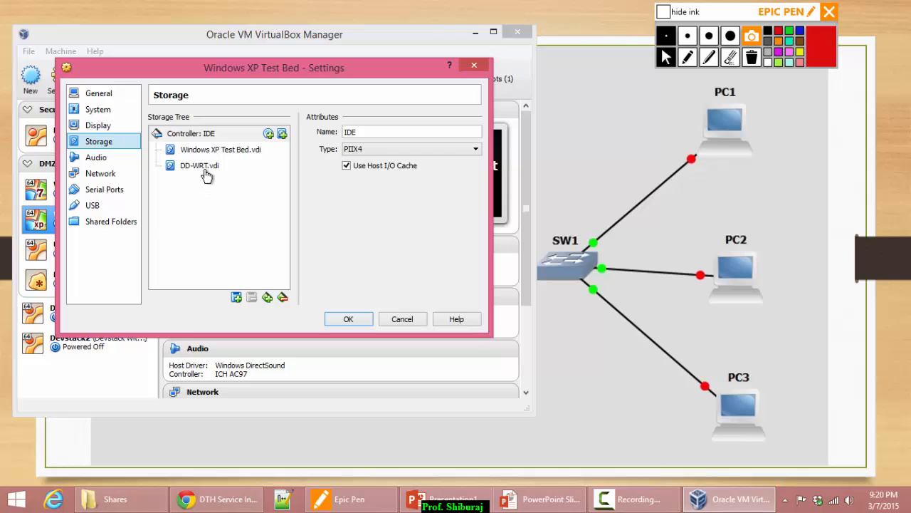
pyautogui.moveTo(205, 176)
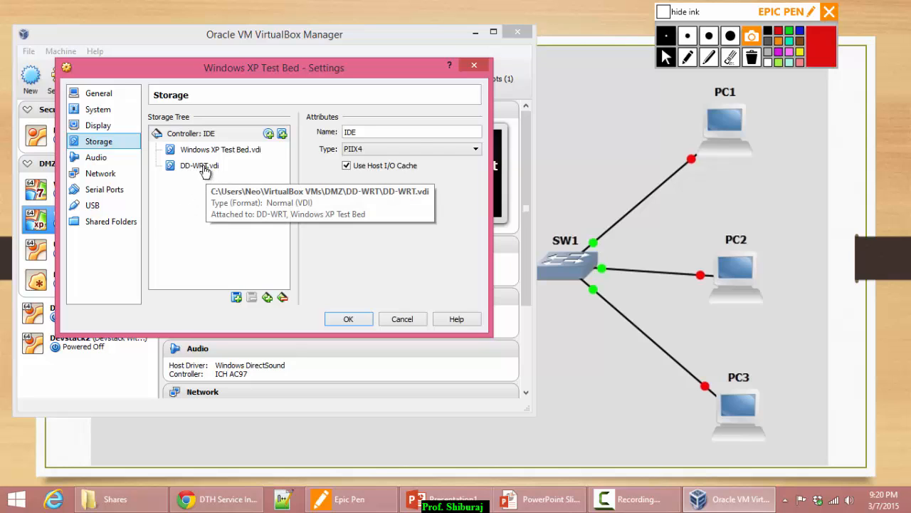
pyautogui.click(204, 171)
pyautogui.click(253, 298)
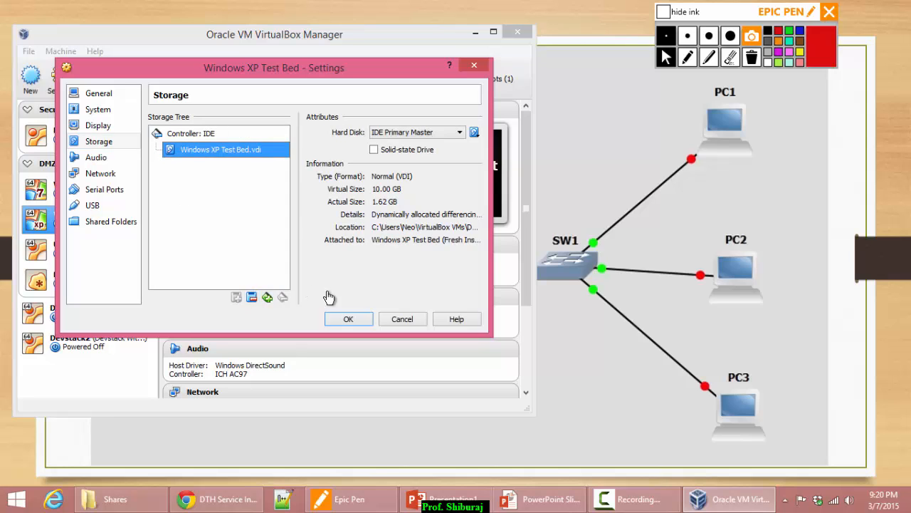
pyautogui.click(349, 320)
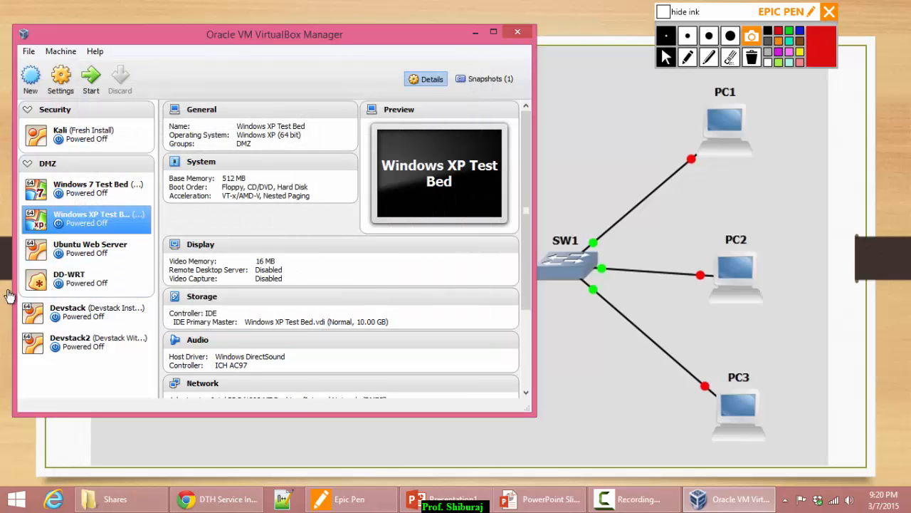
pyautogui.click(84, 283)
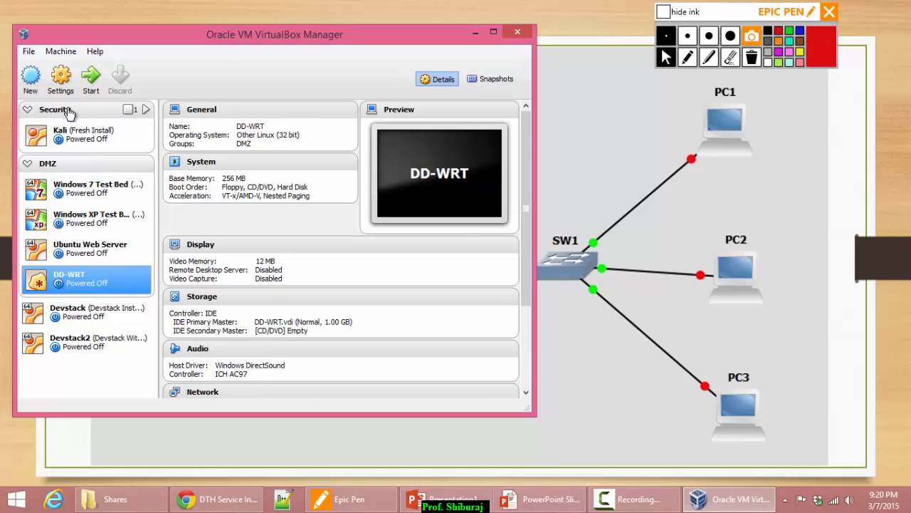
# Disable the USB controller in the DD-WRT machine's settings.
pyautogui.click(62, 78)
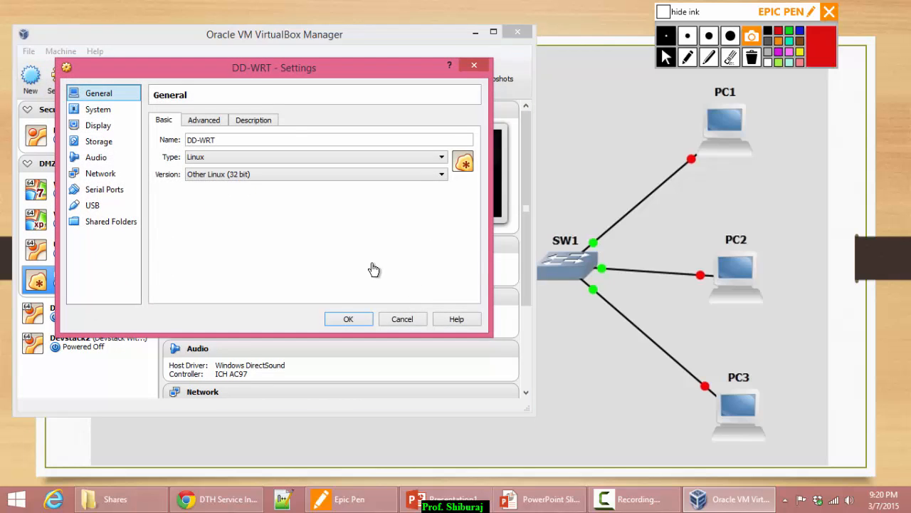
pyautogui.moveTo(272, 78); pyautogui.dragTo(489, 78)
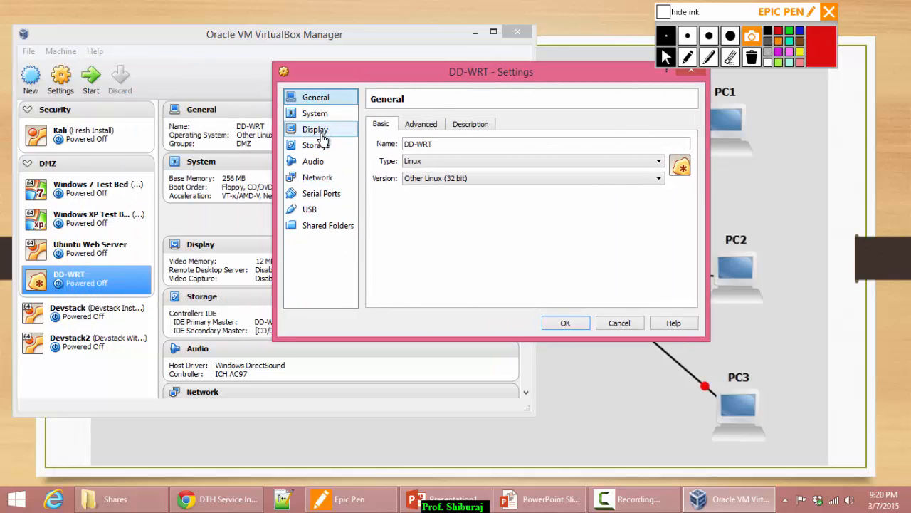
pyautogui.click(327, 226)
pyautogui.click(311, 210)
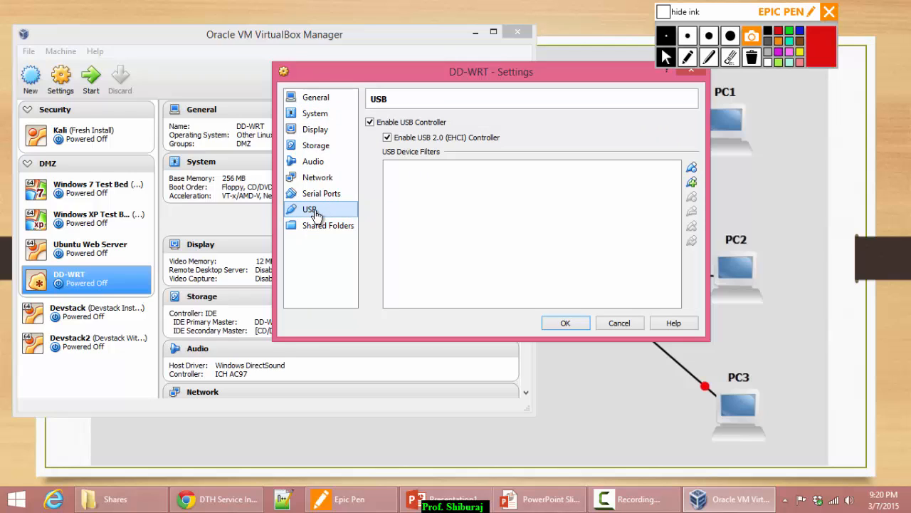
pyautogui.click(370, 122)
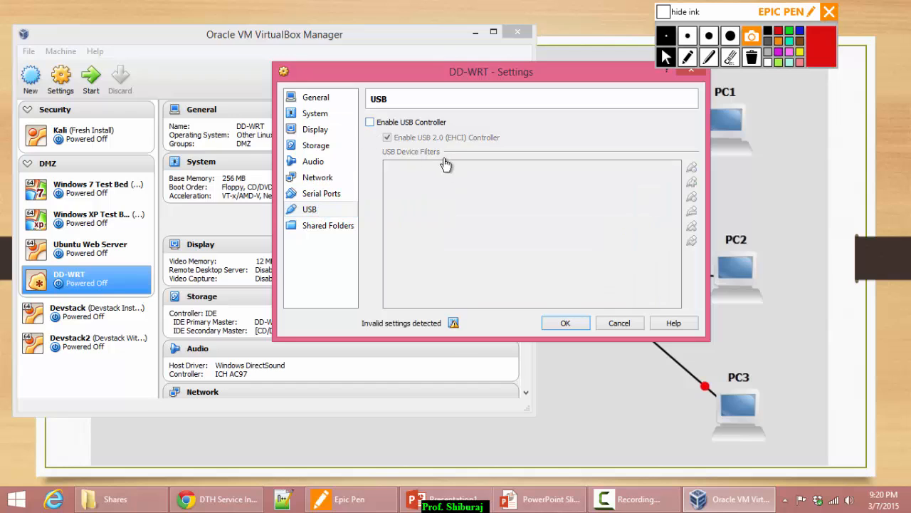
# Check DD-WRT's second serial port and Adapter 2 settings, then return to the network diagram slide.
pyautogui.click(317, 200)
pyautogui.click(419, 125)
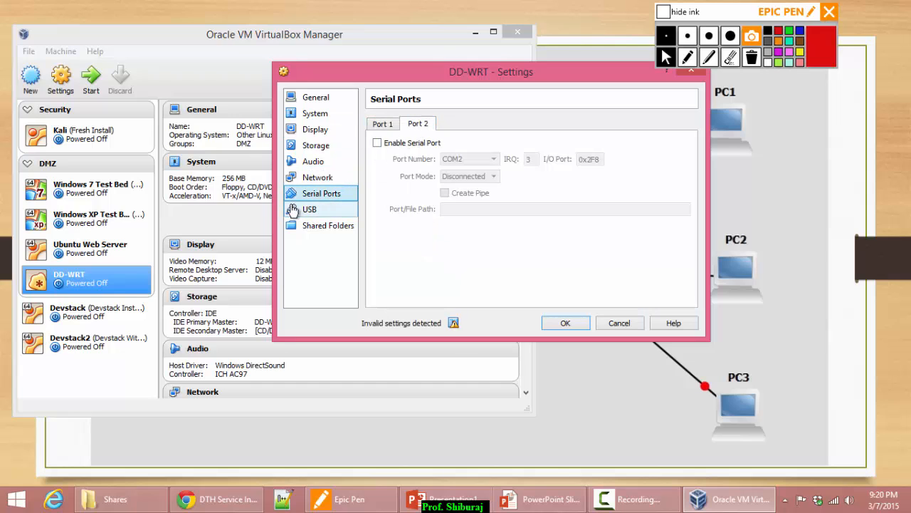
pyautogui.click(316, 179)
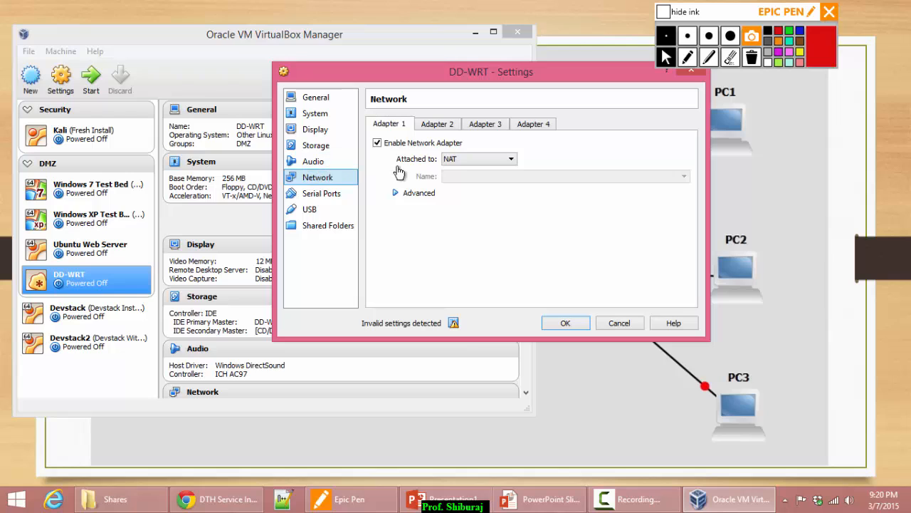
pyautogui.click(444, 126)
pyautogui.click(514, 496)
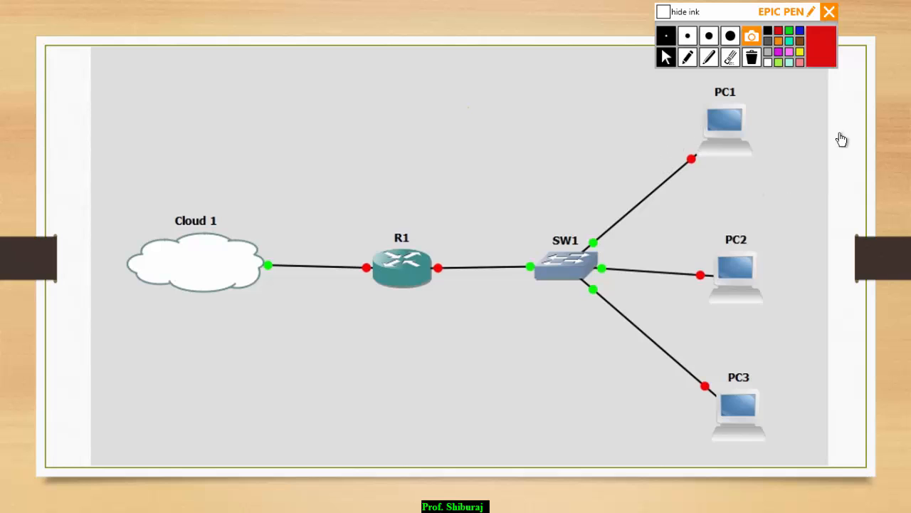
# Label R1's cloud-side port eth0 and switch-side port eth1 in pen, circling eth0.
pyautogui.click(687, 59)
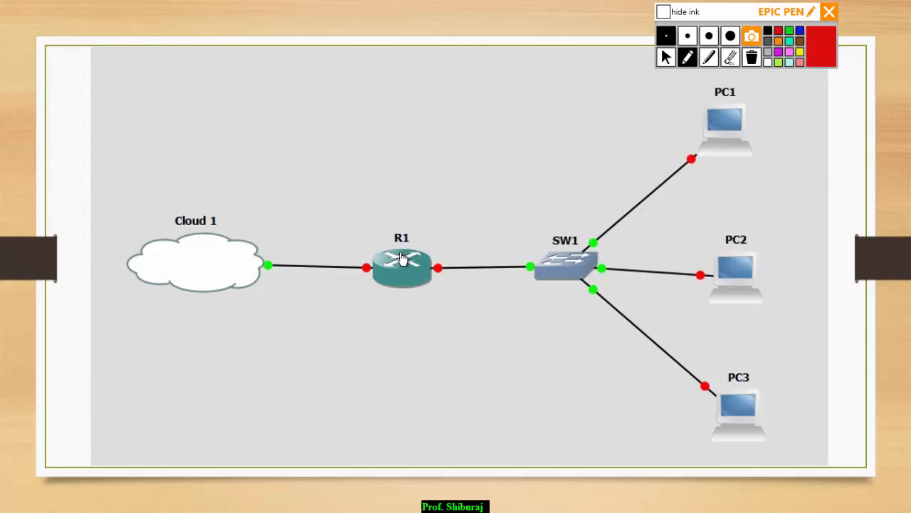
pyautogui.moveTo(385, 316); pyautogui.dragTo(409, 301)
pyautogui.moveTo(331, 231)
pyautogui.mouseDown()
pyautogui.moveTo(331, 249)
pyautogui.moveTo(354, 235)
pyautogui.mouseUp()
pyautogui.click(373, 178)
pyautogui.moveTo(358, 188)
pyautogui.mouseDown()
pyautogui.moveTo(368, 241)
pyautogui.moveTo(377, 204)
pyautogui.moveTo(395, 217)
pyautogui.moveTo(417, 202)
pyautogui.moveTo(406, 185)
pyautogui.mouseUp()
pyautogui.moveTo(437, 326); pyautogui.dragTo(457, 345)
pyautogui.moveTo(475, 290)
pyautogui.mouseDown()
pyautogui.moveTo(464, 346)
pyautogui.moveTo(488, 352)
pyautogui.moveTo(508, 322)
pyautogui.mouseUp()
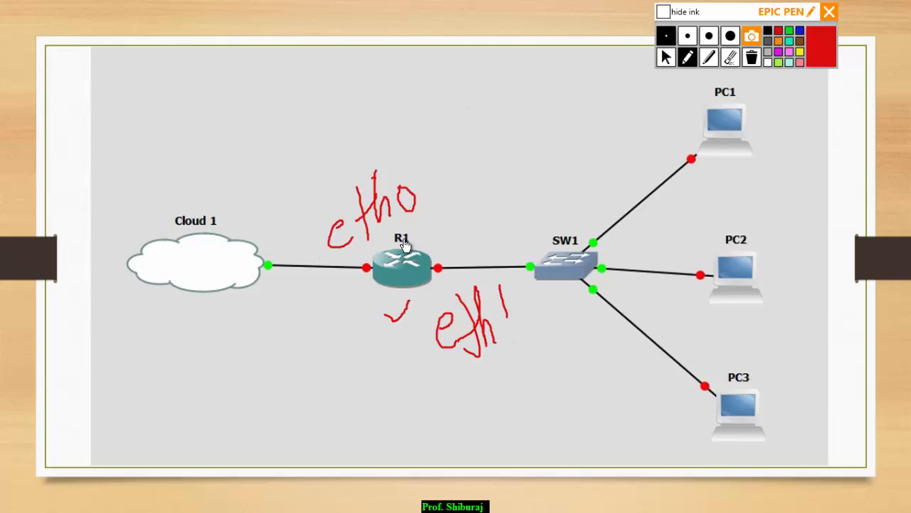
pyautogui.moveTo(407, 154)
pyautogui.mouseDown()
pyautogui.moveTo(380, 150)
pyautogui.moveTo(389, 274)
pyautogui.moveTo(441, 183)
pyautogui.moveTo(378, 158)
pyautogui.mouseUp()
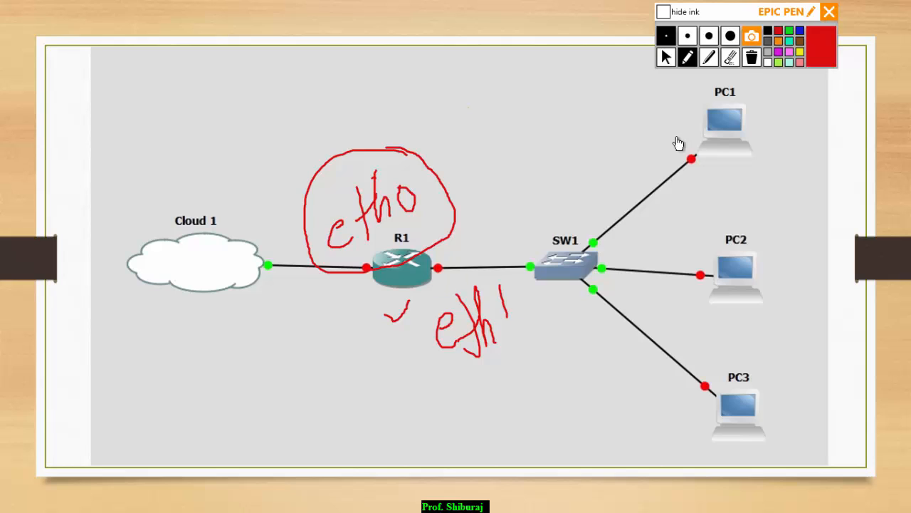
# Clear all the ink, stop drawing, and return to VirtualBox.
pyautogui.click(751, 58)
pyautogui.click(666, 57)
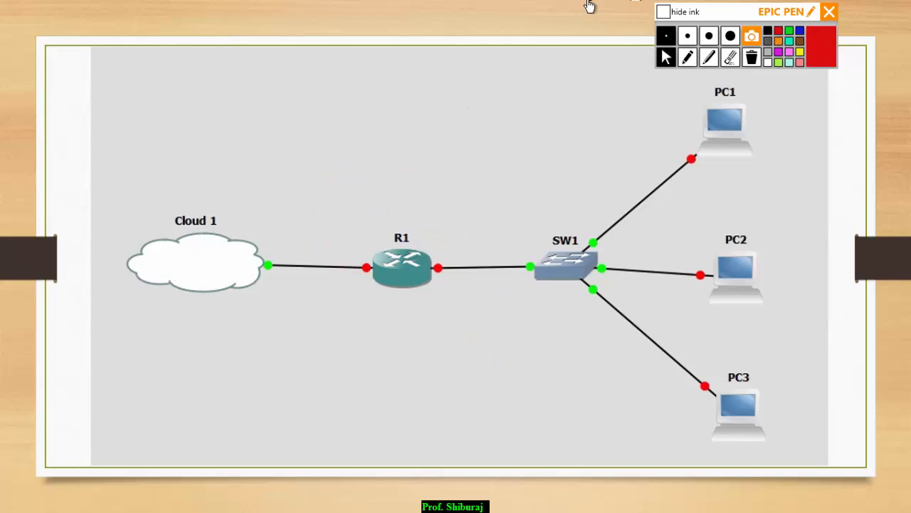
pyautogui.hotkey('alt', 'Tab')
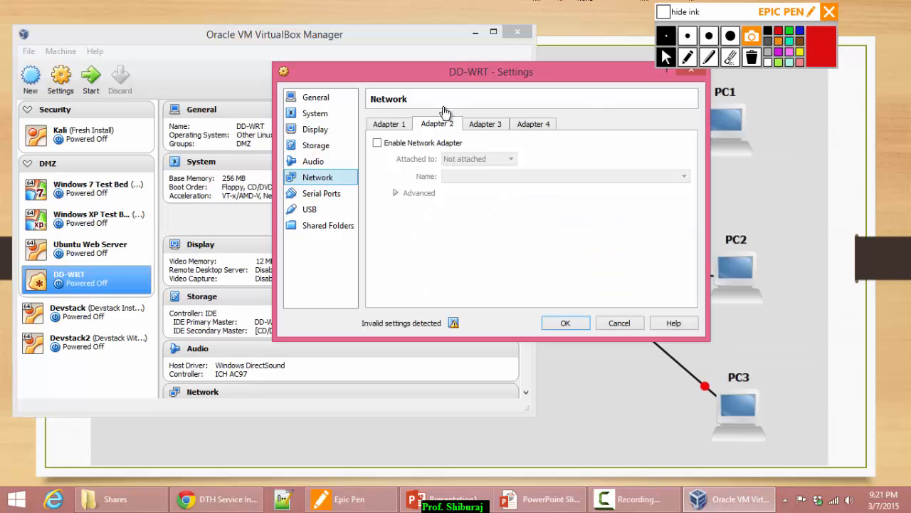
# Attach DD-WRT's Adapter 1 as a Bridged Adapter.
pyautogui.click(397, 126)
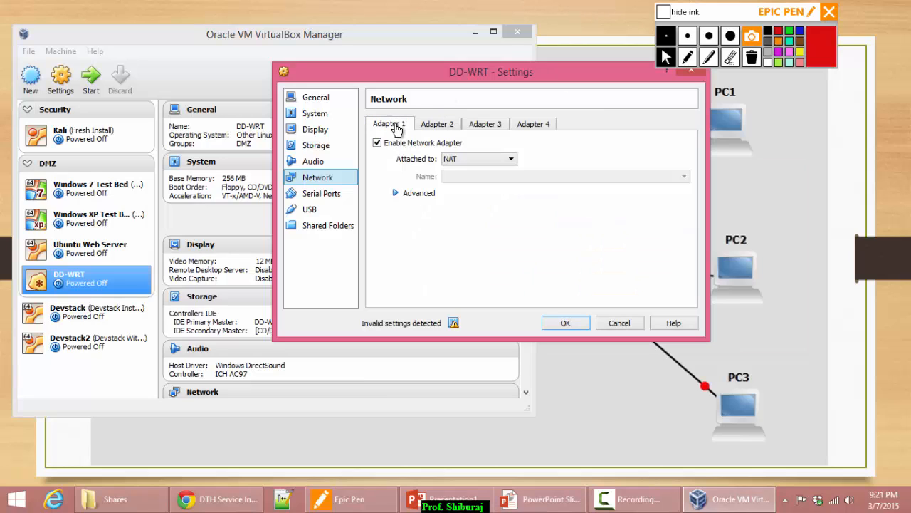
pyautogui.click(502, 163)
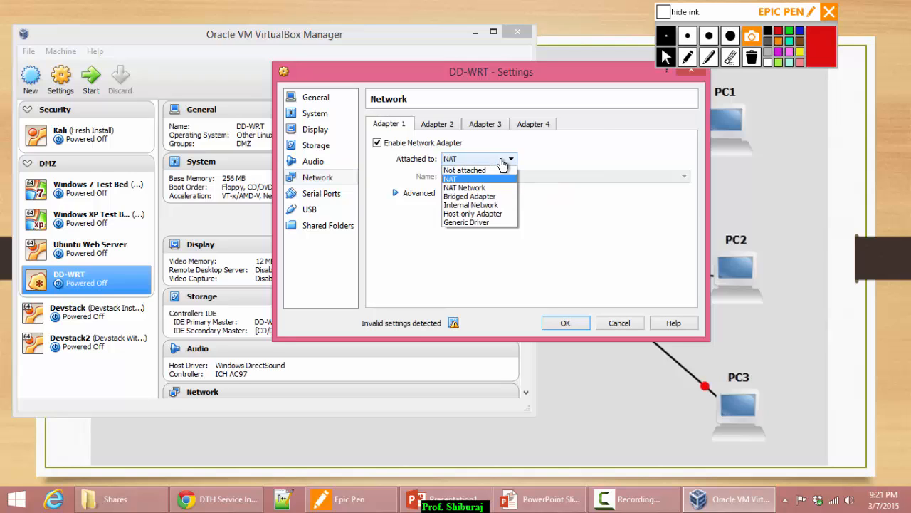
pyautogui.click(486, 197)
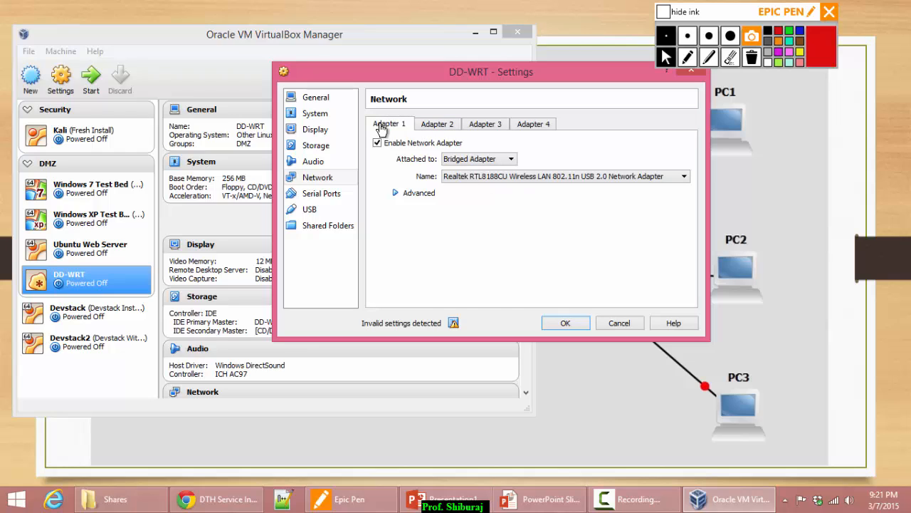
# Enable Adapter 2 on internal network DMZ5, recheck both adapters, and save the settings.
pyautogui.click(443, 127)
pyautogui.click(415, 143)
pyautogui.click(502, 159)
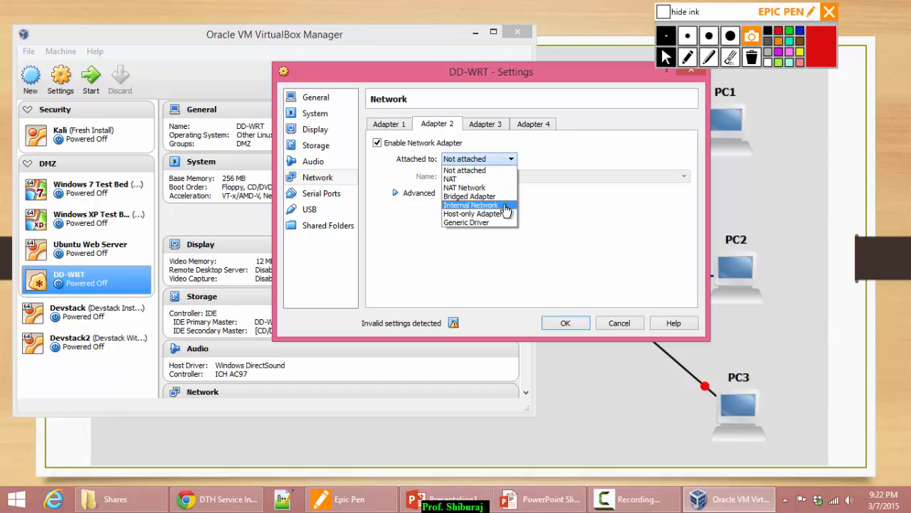
pyautogui.click(481, 205)
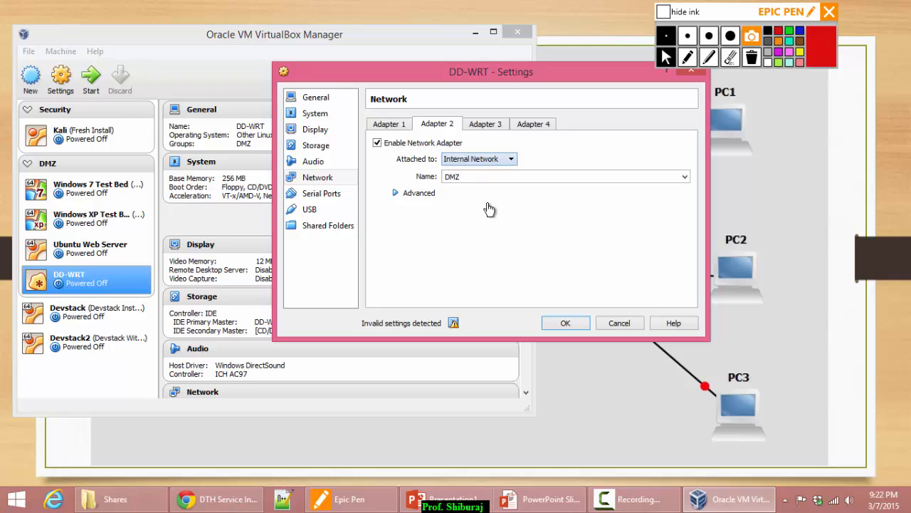
pyautogui.moveTo(472, 177); pyautogui.dragTo(359, 173)
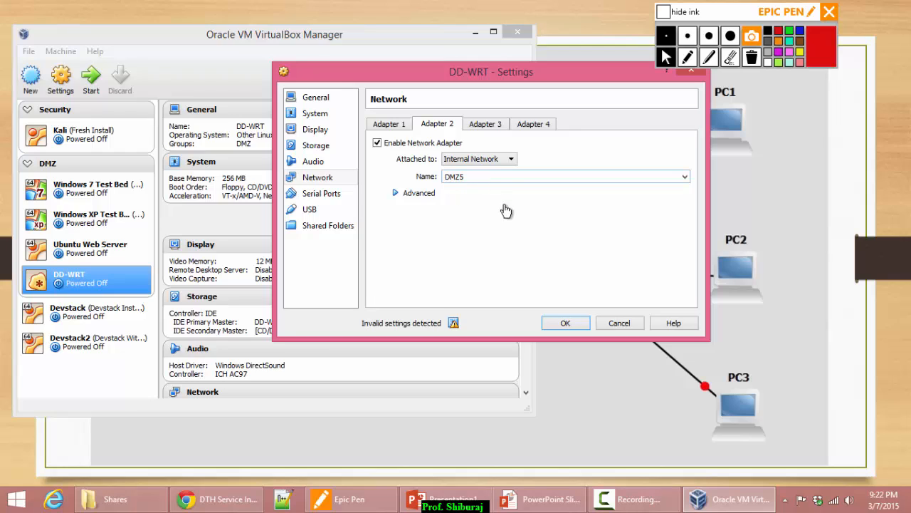
pyautogui.click(388, 128)
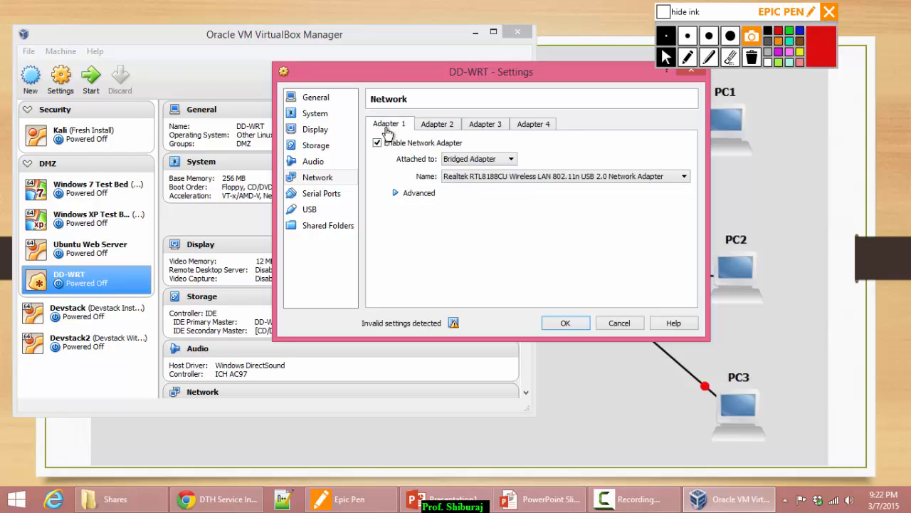
pyautogui.click(431, 125)
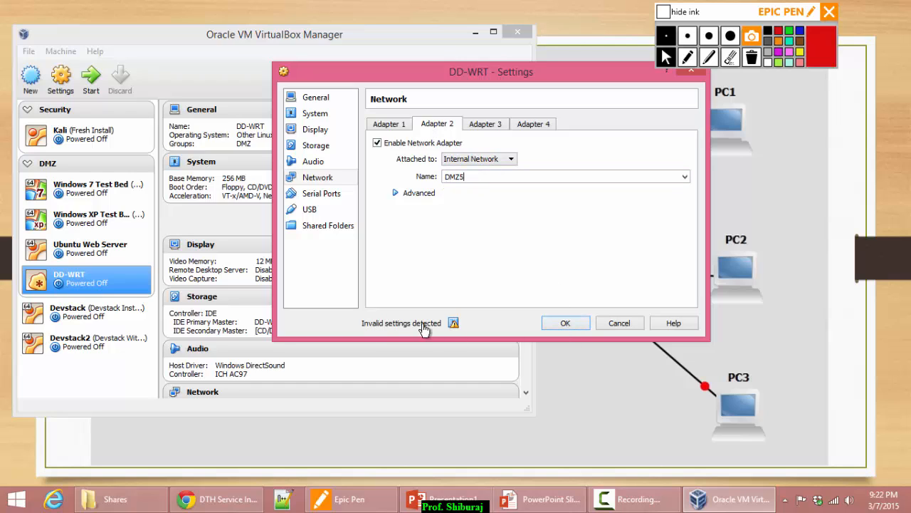
pyautogui.moveTo(454, 326)
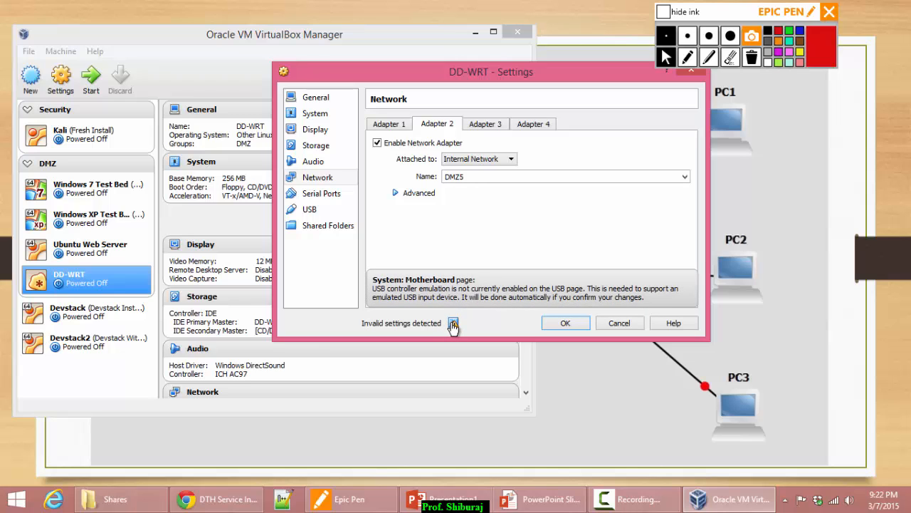
pyautogui.click(556, 326)
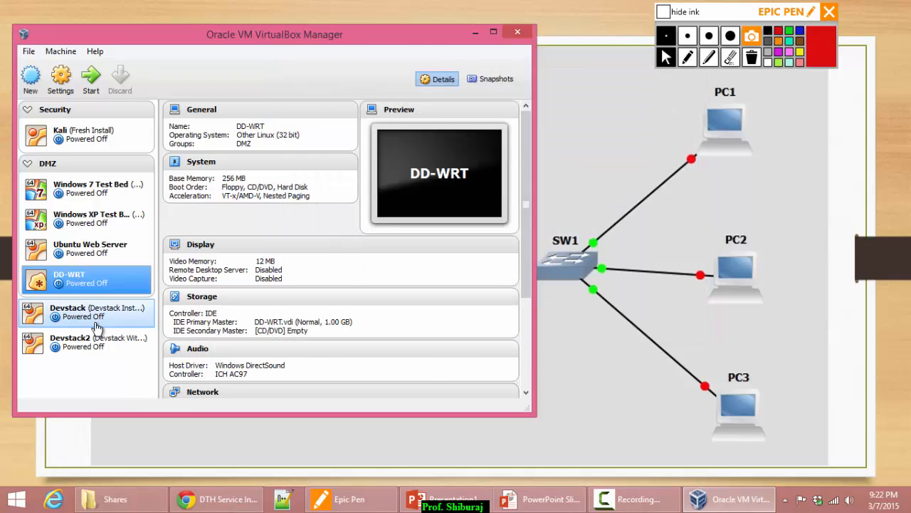
# Boot the DD-WRT VM past the start-up disk prompt, then bring back the network diagram slide.
pyautogui.click(92, 82)
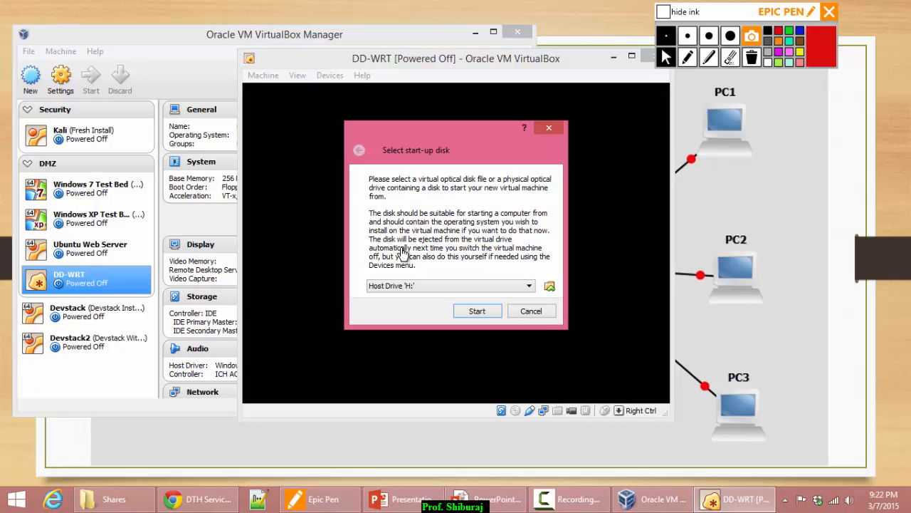
pyautogui.click(476, 311)
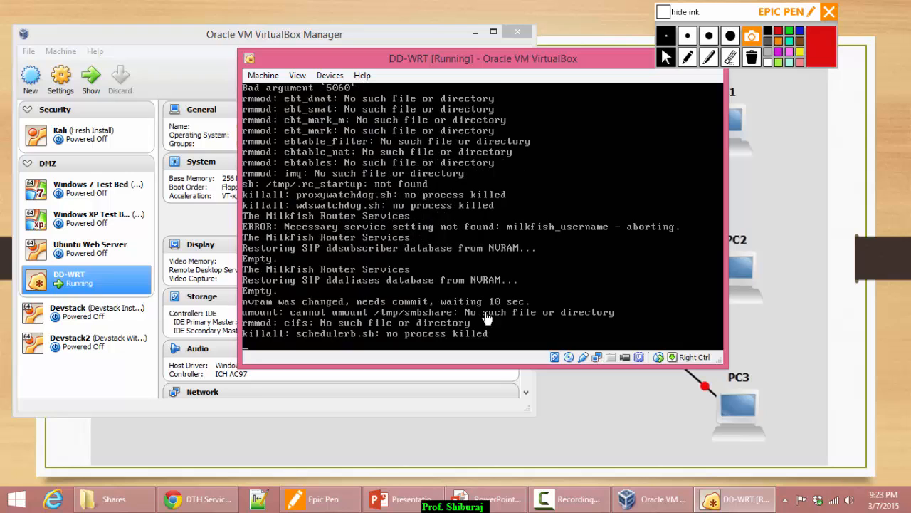
pyautogui.click(481, 506)
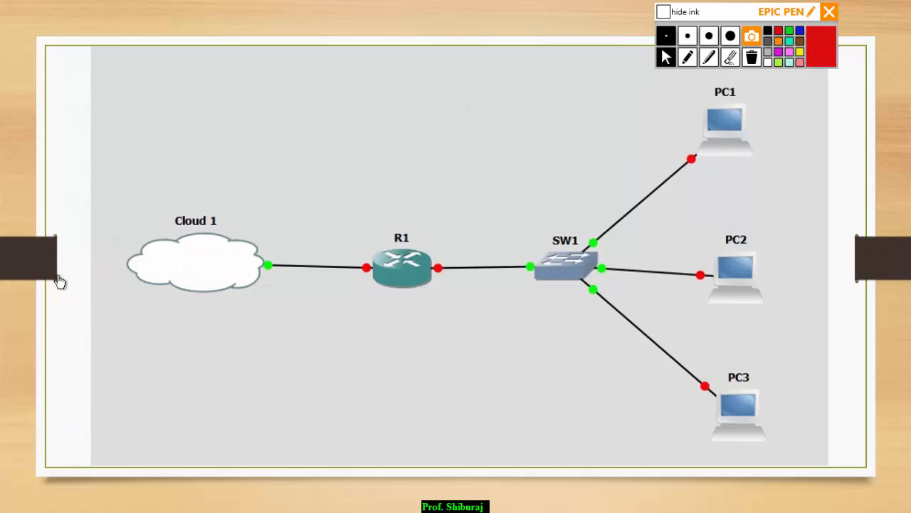
pyautogui.click(687, 57)
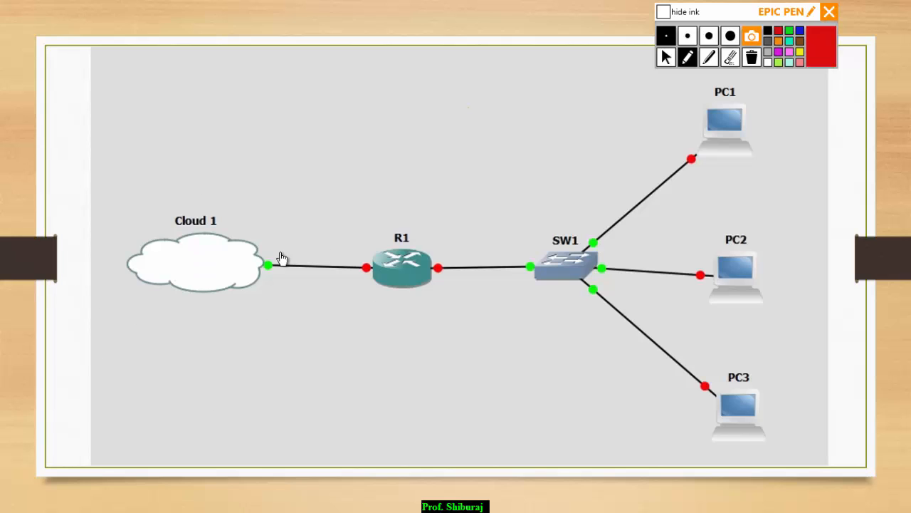
pyautogui.moveTo(207, 156)
pyautogui.mouseDown()
pyautogui.moveTo(217, 188)
pyautogui.moveTo(232, 149)
pyautogui.moveTo(242, 184)
pyautogui.mouseUp()
pyautogui.moveTo(247, 135); pyautogui.dragTo(265, 173)
pyautogui.click(265, 140)
pyautogui.moveTo(278, 102)
pyautogui.mouseDown()
pyautogui.moveTo(287, 143)
pyautogui.moveTo(295, 132)
pyautogui.mouseUp()
pyautogui.moveTo(306, 90)
pyautogui.mouseDown()
pyautogui.moveTo(302, 132)
pyautogui.moveTo(301, 88)
pyautogui.moveTo(333, 100)
pyautogui.mouseUp()
pyautogui.click(316, 102)
pyautogui.click(341, 85)
pyautogui.moveTo(352, 62)
pyautogui.mouseDown()
pyautogui.moveTo(378, 86)
pyautogui.moveTo(358, 108)
pyautogui.mouseUp()
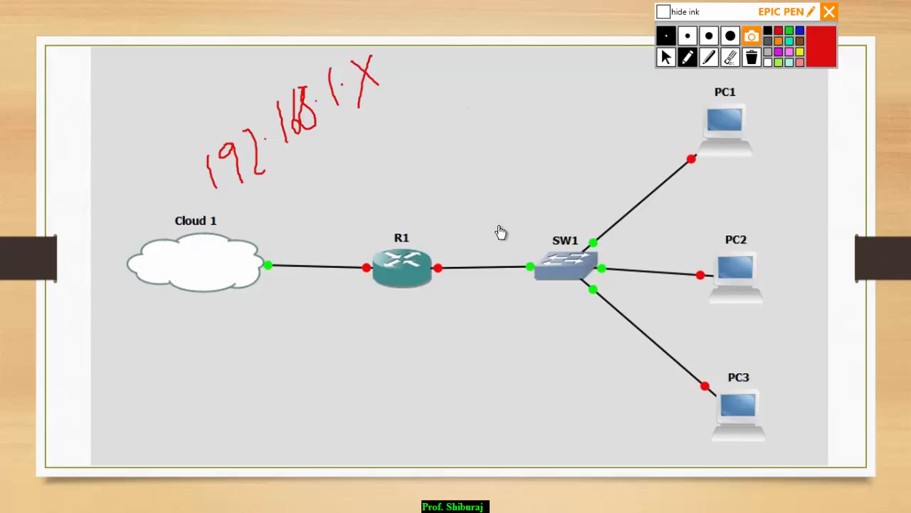
pyautogui.moveTo(451, 221)
pyautogui.mouseDown()
pyautogui.moveTo(460, 238)
pyautogui.moveTo(480, 214)
pyautogui.moveTo(481, 235)
pyautogui.moveTo(507, 203)
pyautogui.moveTo(526, 222)
pyautogui.mouseUp()
pyautogui.click(524, 203)
pyautogui.moveTo(537, 175)
pyautogui.mouseDown()
pyautogui.moveTo(542, 201)
pyautogui.moveTo(554, 182)
pyautogui.mouseUp()
pyautogui.moveTo(569, 151)
pyautogui.mouseDown()
pyautogui.moveTo(573, 172)
pyautogui.moveTo(605, 153)
pyautogui.mouseUp()
pyautogui.click(588, 151)
pyautogui.click(611, 147)
pyautogui.moveTo(614, 117)
pyautogui.mouseDown()
pyautogui.moveTo(633, 126)
pyautogui.moveTo(623, 138)
pyautogui.mouseUp()
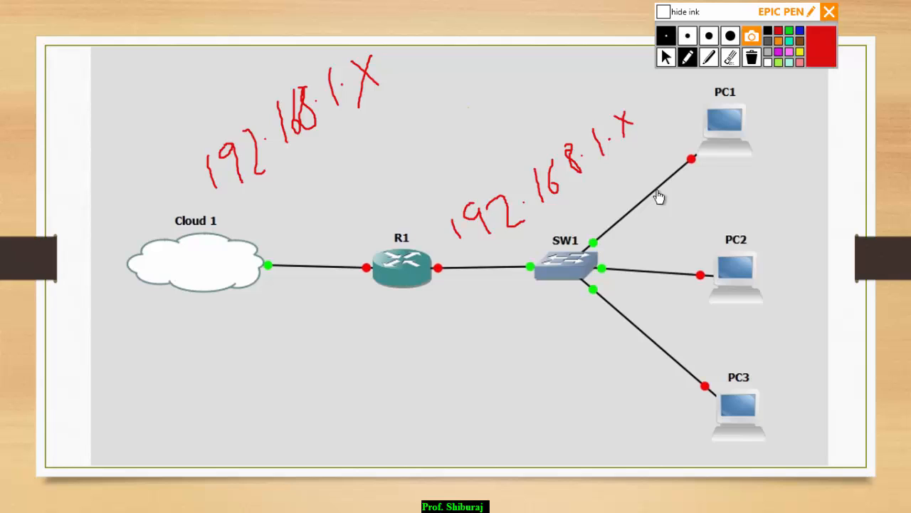
pyautogui.click(752, 59)
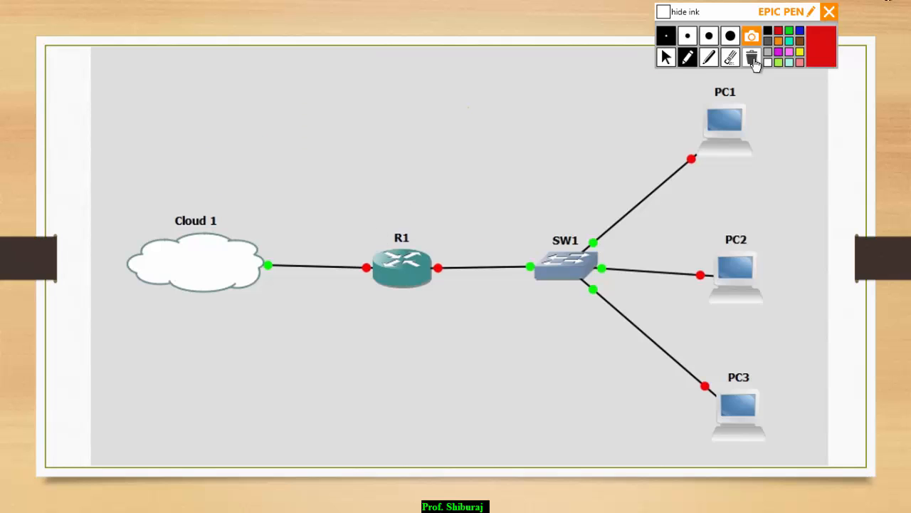
pyautogui.click(666, 59)
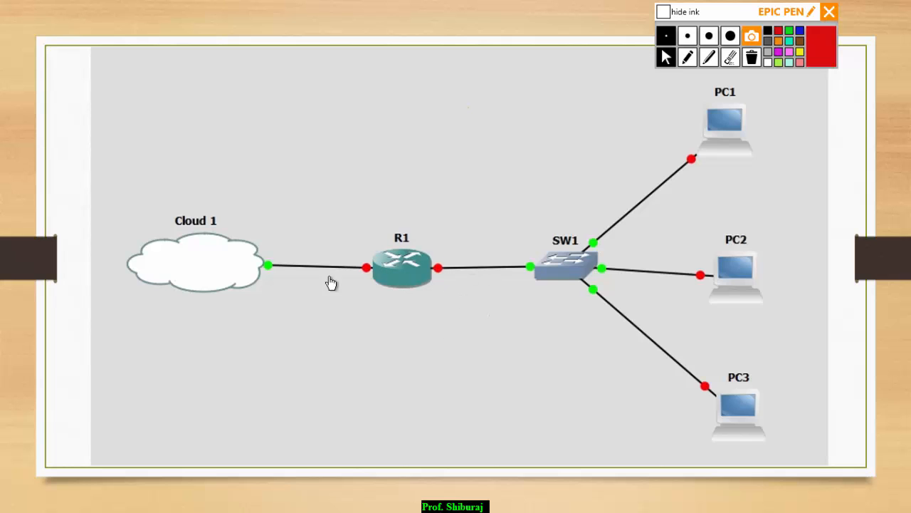
# Log into the DD-WRT console as root and list its interfaces and br0 details with ifconfig.
pyautogui.hotkey('alt', 'Tab')
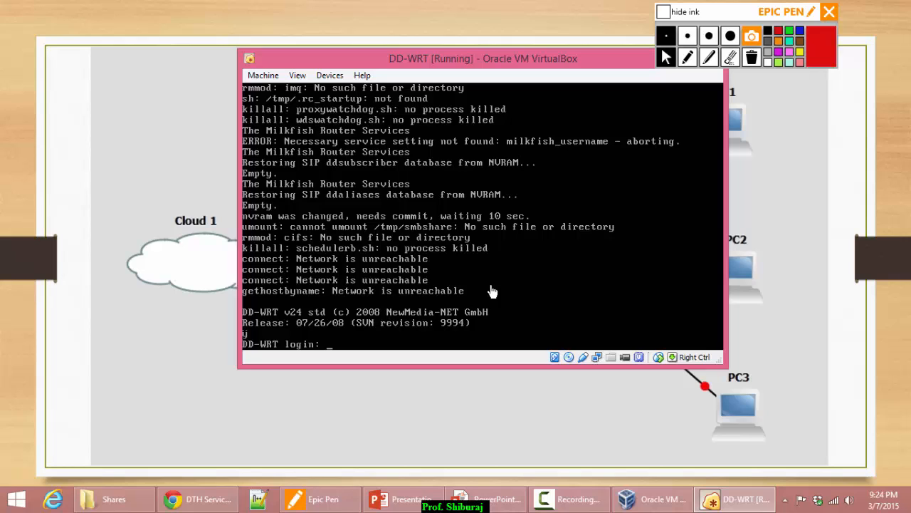
pyautogui.write('root')
pyautogui.press('Return')
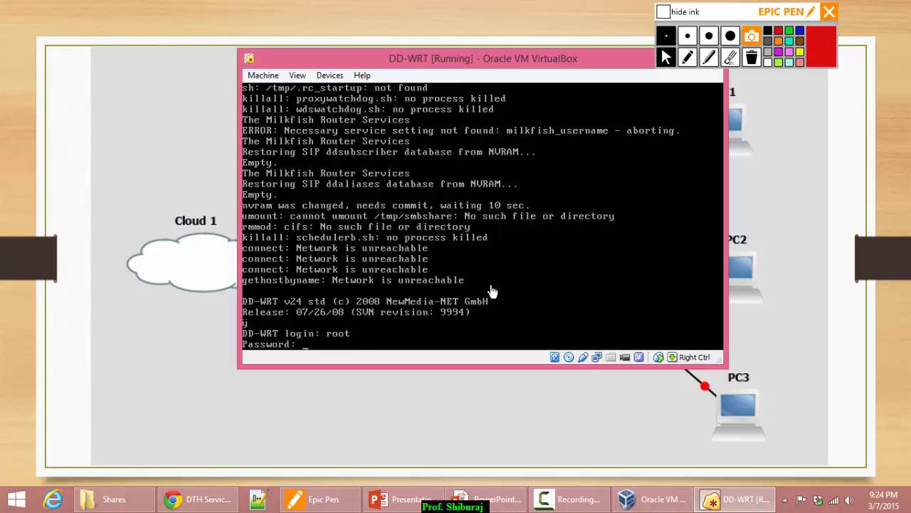
pyautogui.press('Return')
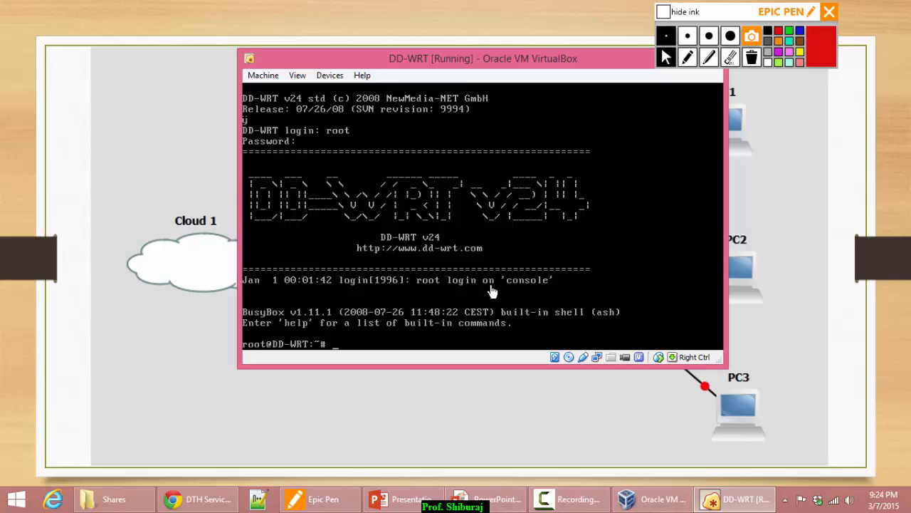
pyautogui.write('ifconfig')
pyautogui.press('Return')
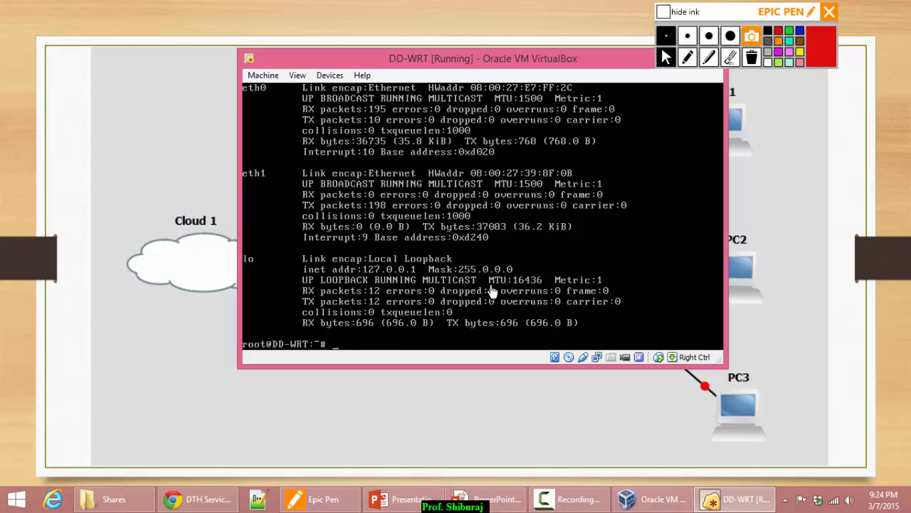
pyautogui.write('ifconfig br0')
pyautogui.press('Return')
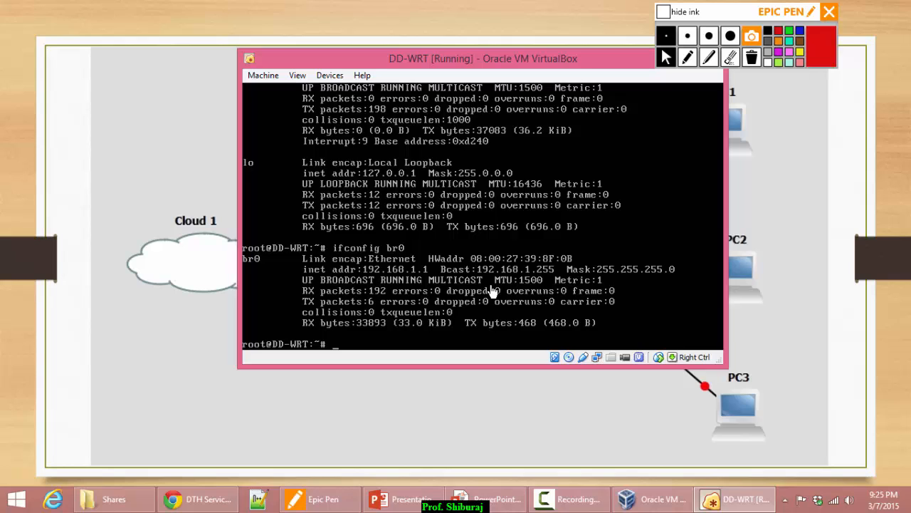
# Set br0 to 192.168.2.1 with ifconfig, verify it, and bring VirtualBox Manager forward.
pyautogui.press('Up')
pyautogui.write('192.168.2.1')
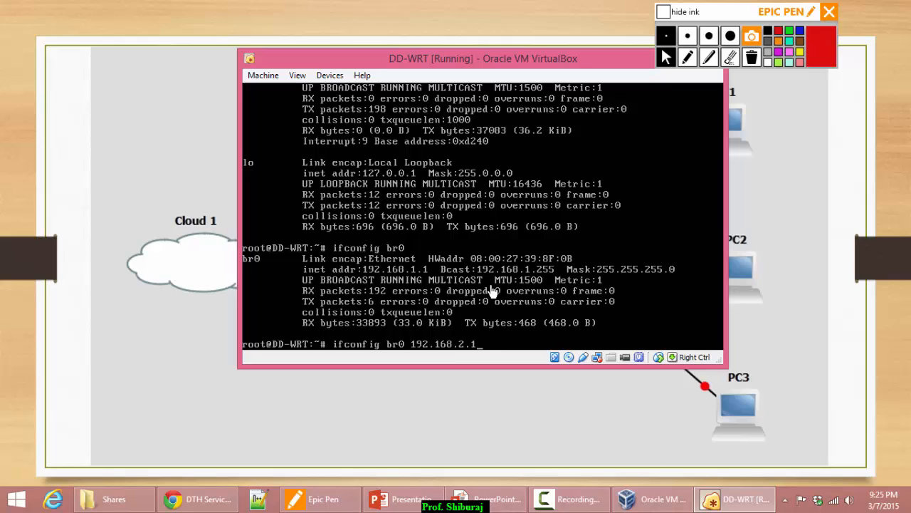
pyautogui.press('Return')
pyautogui.press('Up')
pyautogui.press('BackSpace')
pyautogui.press('BackSpace')
pyautogui.press('BackSpace')
pyautogui.press('BackSpace')
pyautogui.press('BackSpace')
pyautogui.press('BackSpace')
pyautogui.press('BackSpace')
pyautogui.press('BackSpace')
pyautogui.press('BackSpace')
pyautogui.press('BackSpace')
pyautogui.press('BackSpace')
pyautogui.press('Return')
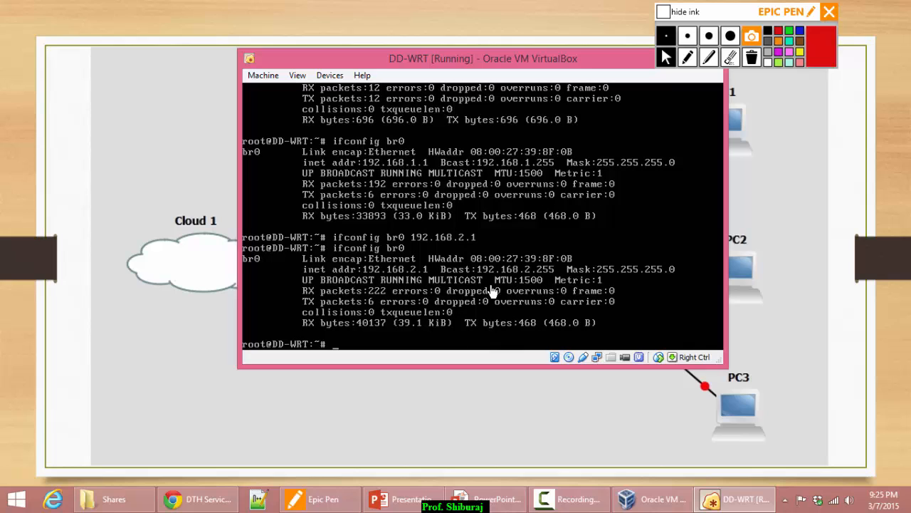
pyautogui.moveTo(644, 507)
pyautogui.click(620, 447)
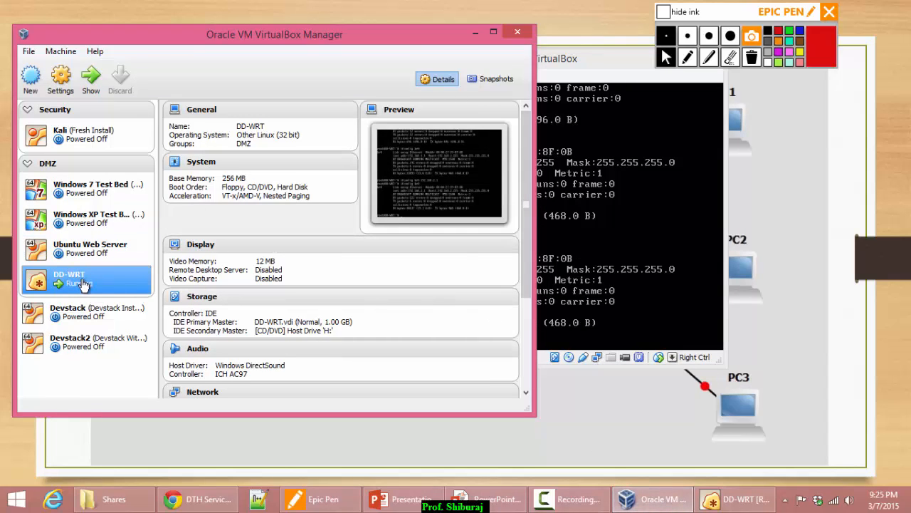
# Start the Windows XP Test Bed machine, then close it and power it off.
pyautogui.click(85, 225)
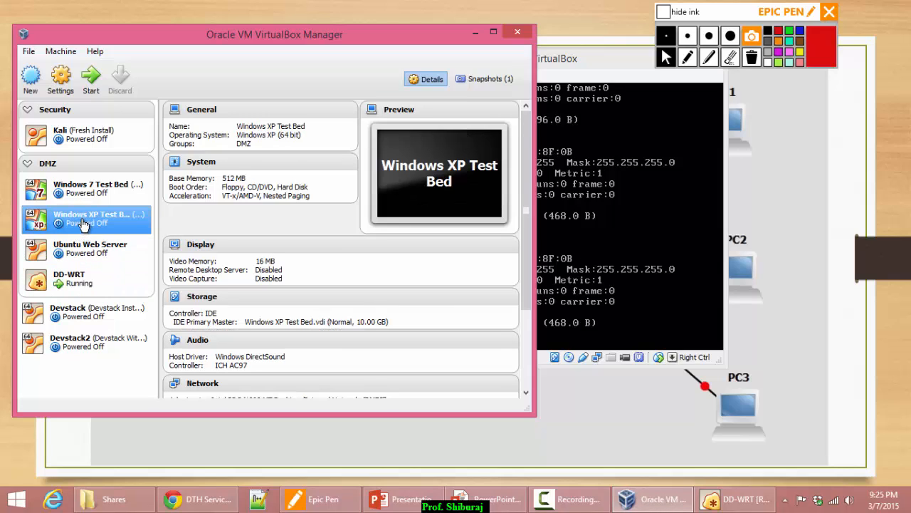
pyautogui.press('Up')
pyautogui.press('Down')
pyautogui.click(90, 75)
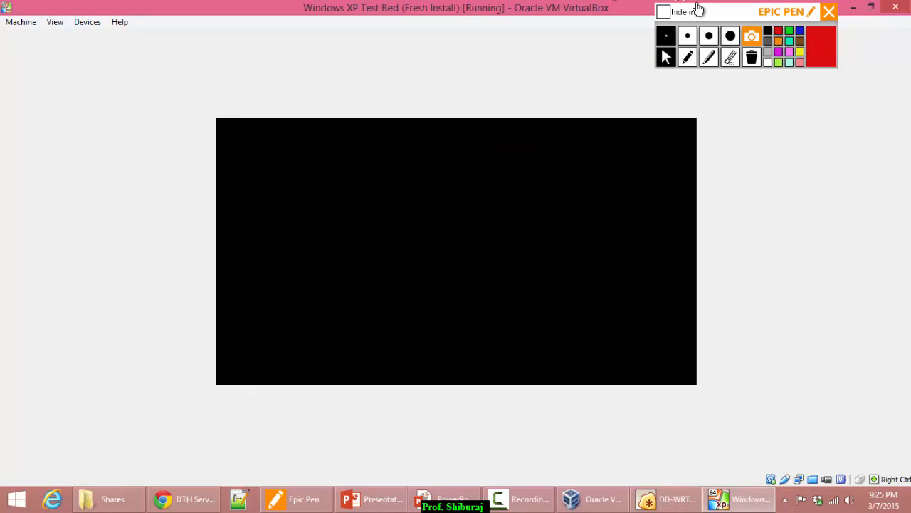
pyautogui.click(899, 9)
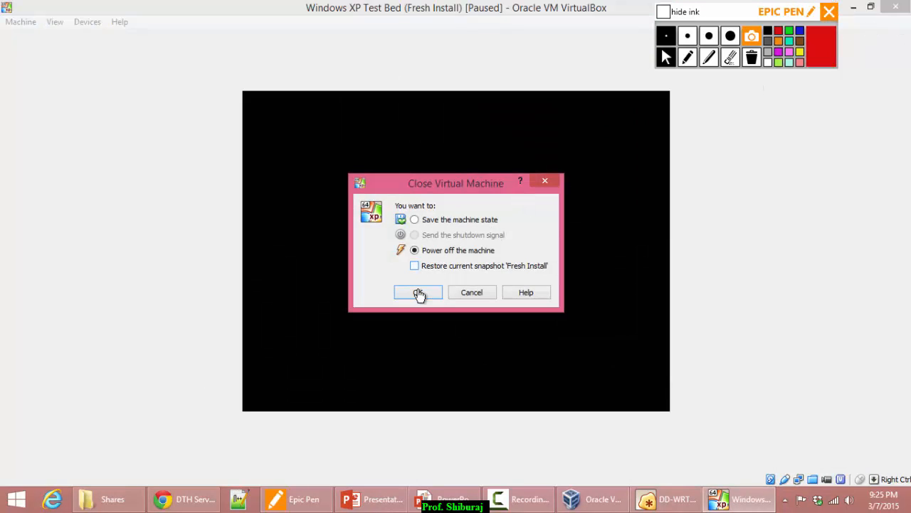
pyautogui.click(419, 292)
# Set Windows XP Test Bed's Adapter 1 internal network name to DMZ5 and save.
pyautogui.click(62, 78)
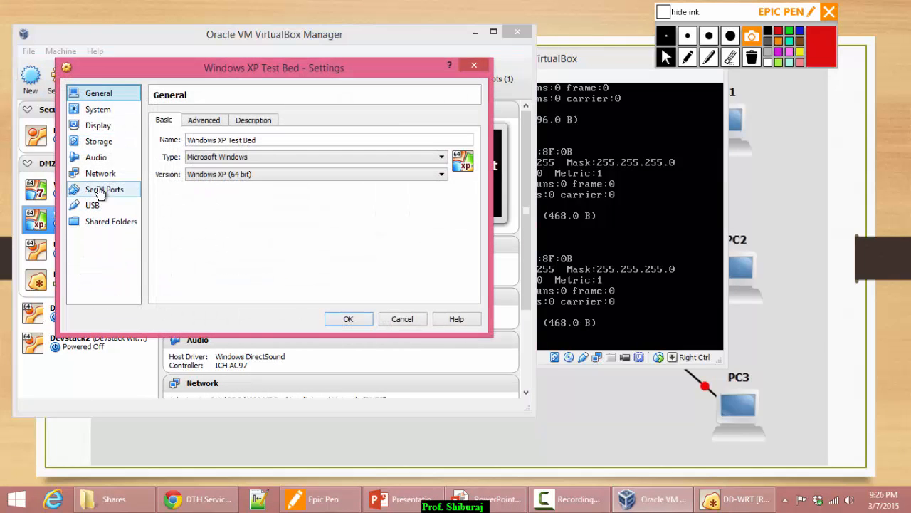
pyautogui.click(101, 173)
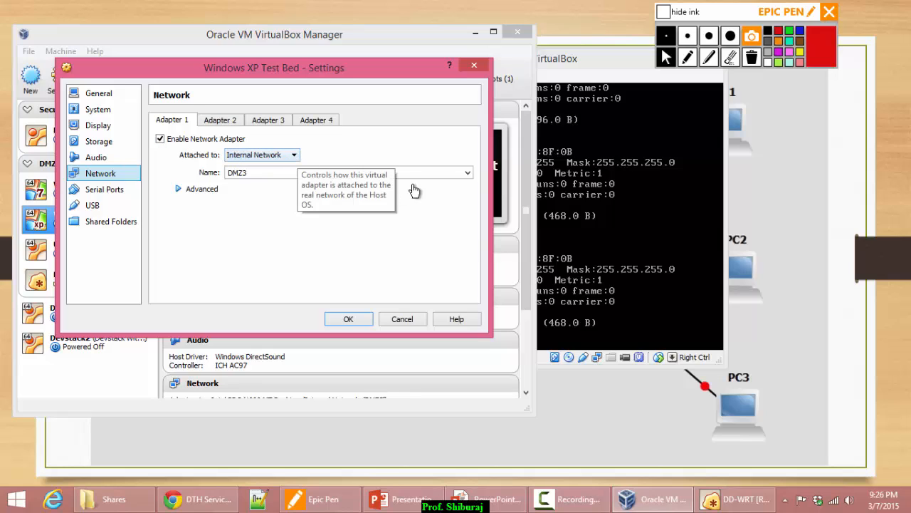
pyautogui.click(468, 172)
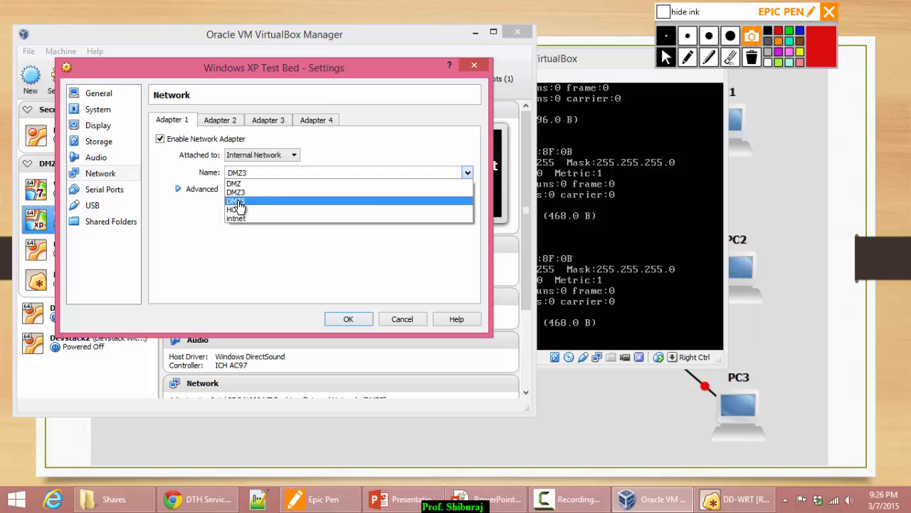
pyautogui.click(239, 201)
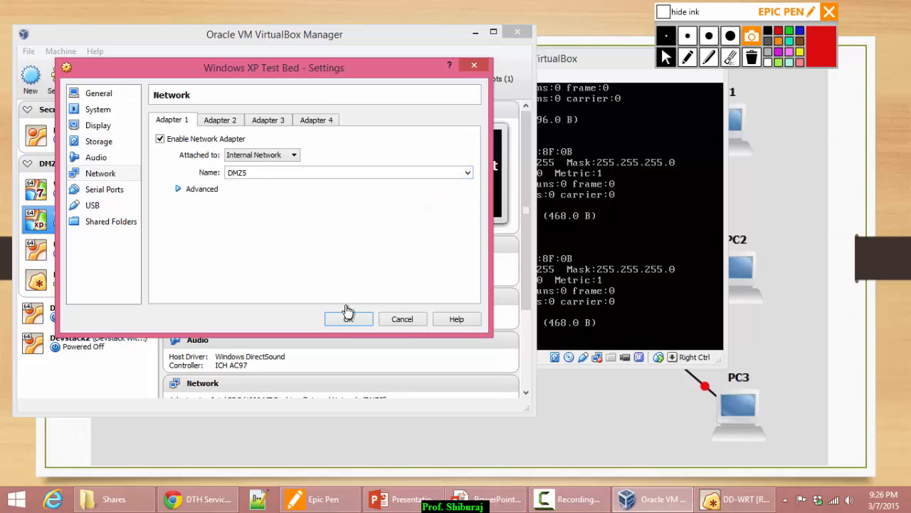
pyautogui.click(358, 322)
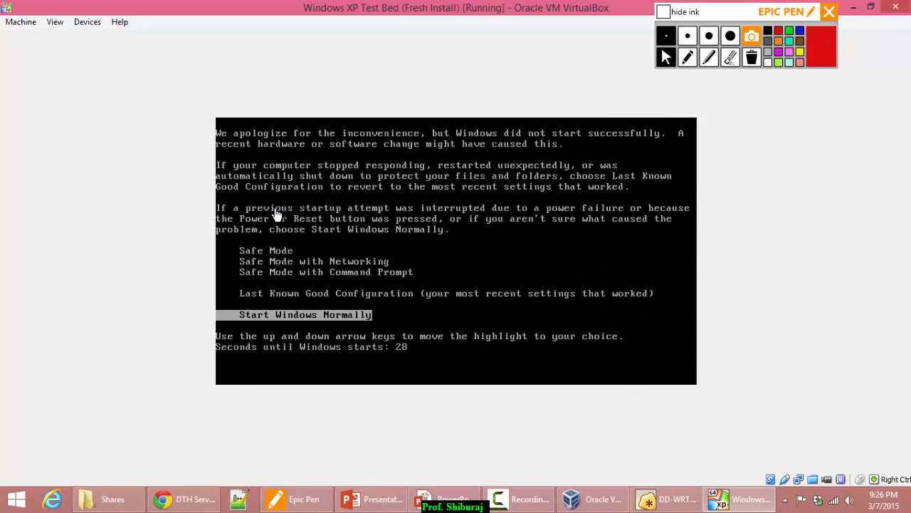
# Boot Windows XP normally, dismiss the antivirus risk warning, and open Local Area Connection Status.
pyautogui.press('Return')
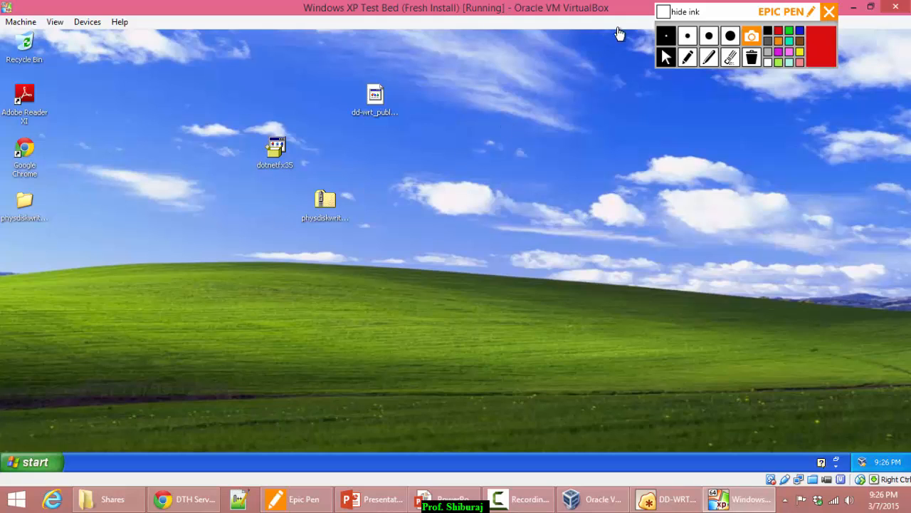
pyautogui.click(663, 11)
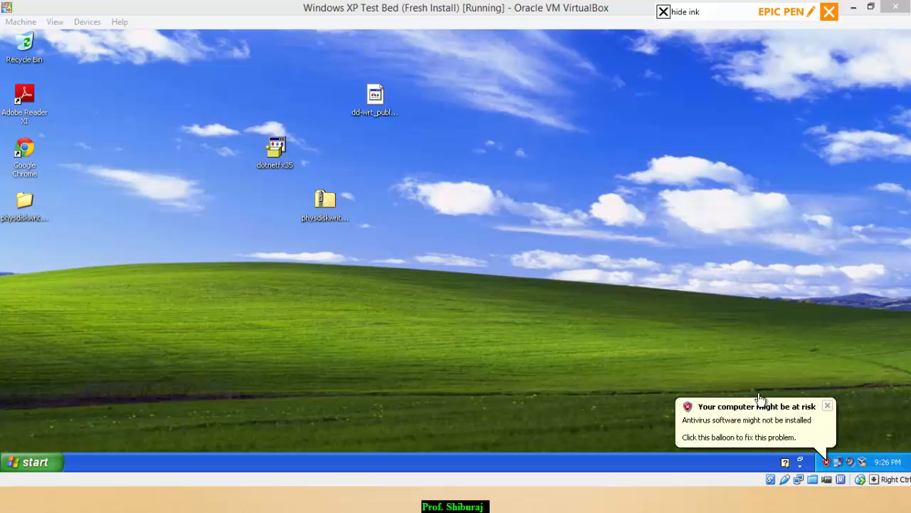
pyautogui.click(827, 408)
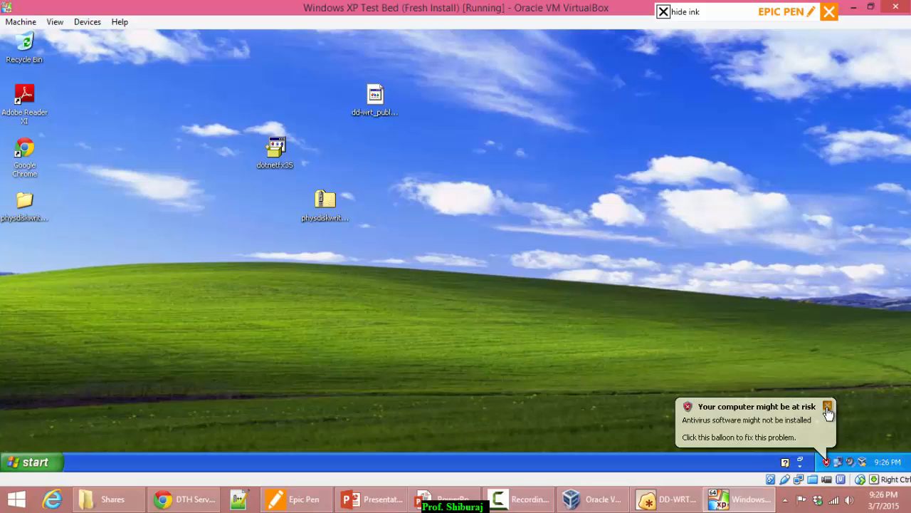
pyautogui.doubleClick(838, 462)
# Set TCP/IP to static 192.168.2.2, mask 255.255.255.0, gateway 192.168.2.1, and apply.
pyautogui.click(391, 134)
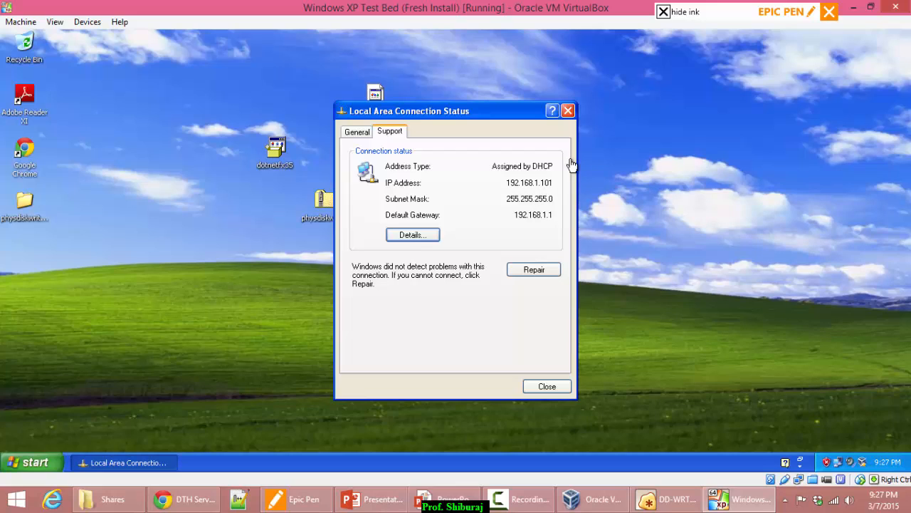
pyautogui.click(365, 132)
pyautogui.click(376, 352)
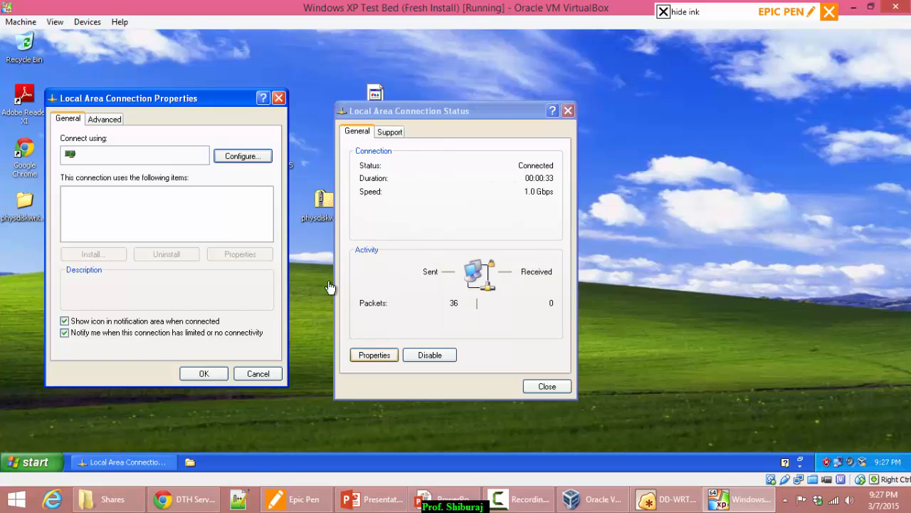
pyautogui.doubleClick(154, 215)
pyautogui.click(138, 244)
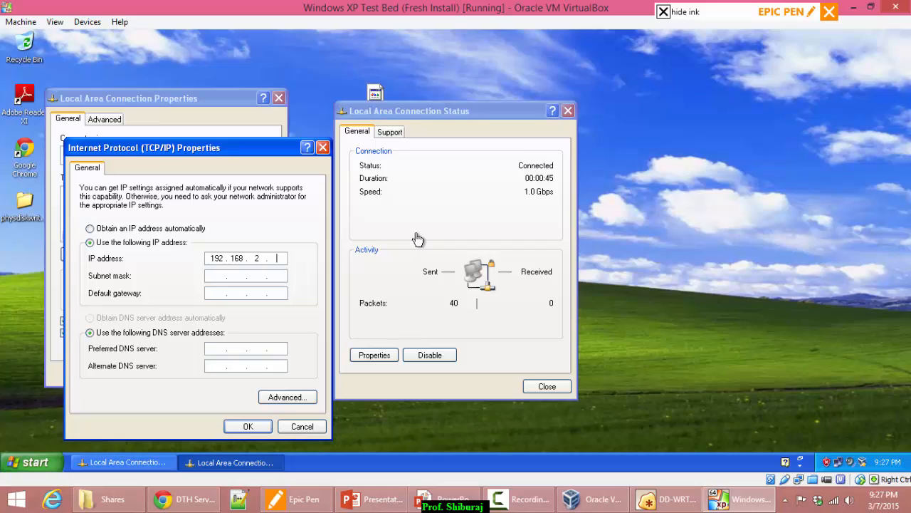
pyautogui.press('Tab')
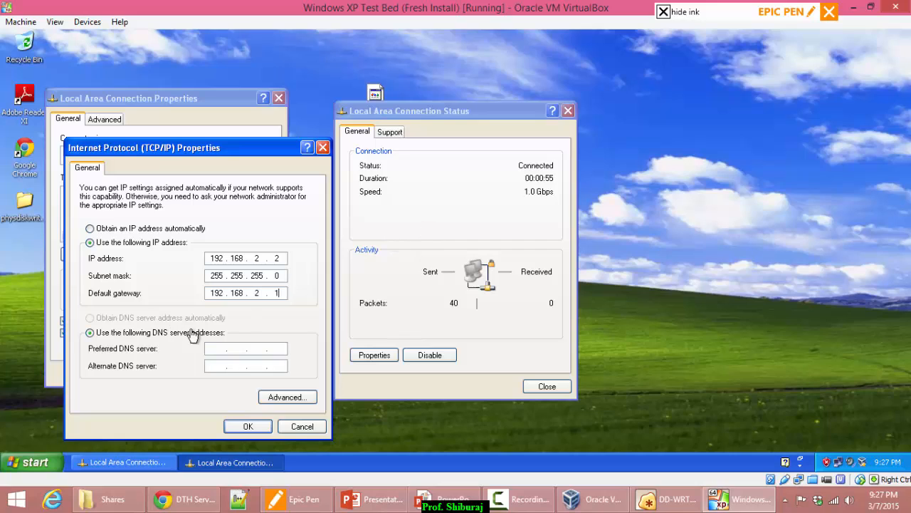
pyautogui.click(220, 352)
pyautogui.click(246, 426)
pyautogui.click(204, 373)
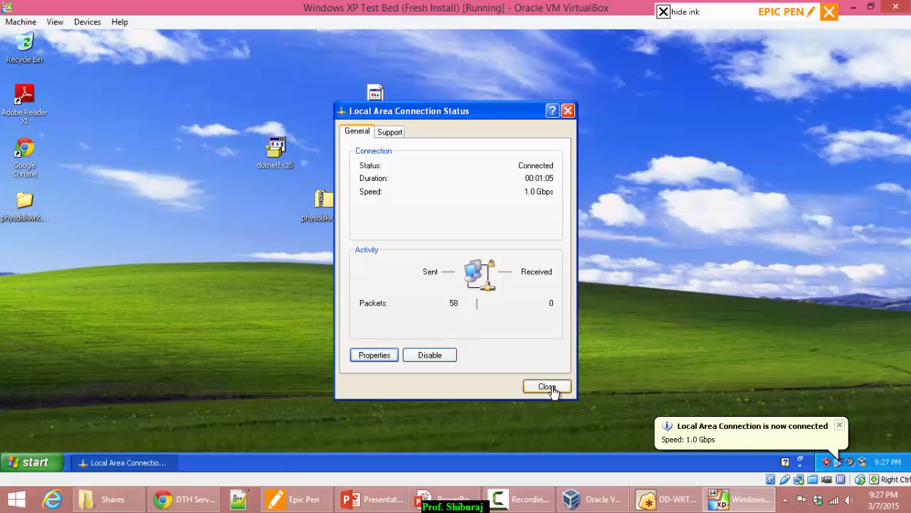
# Reopen the connection status and confirm the new manual addresses on the Support tab.
pyautogui.click(546, 387)
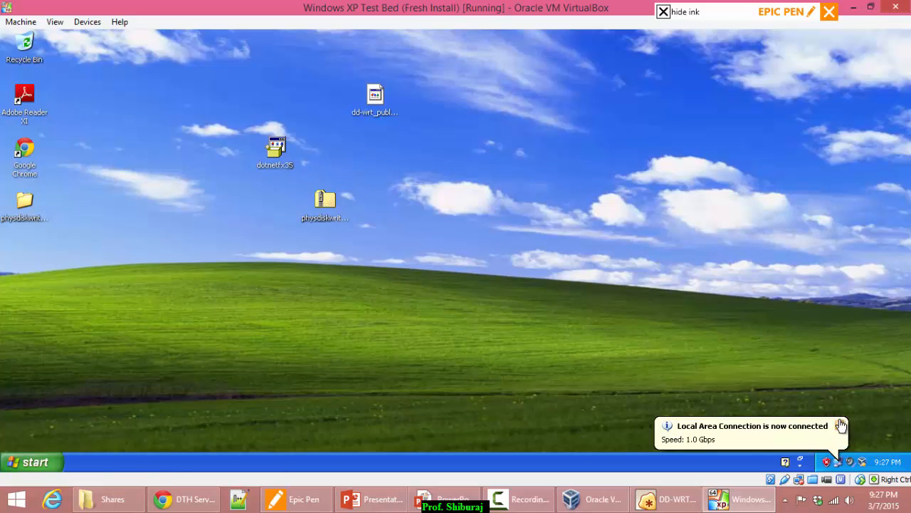
pyautogui.doubleClick(839, 462)
pyautogui.click(391, 135)
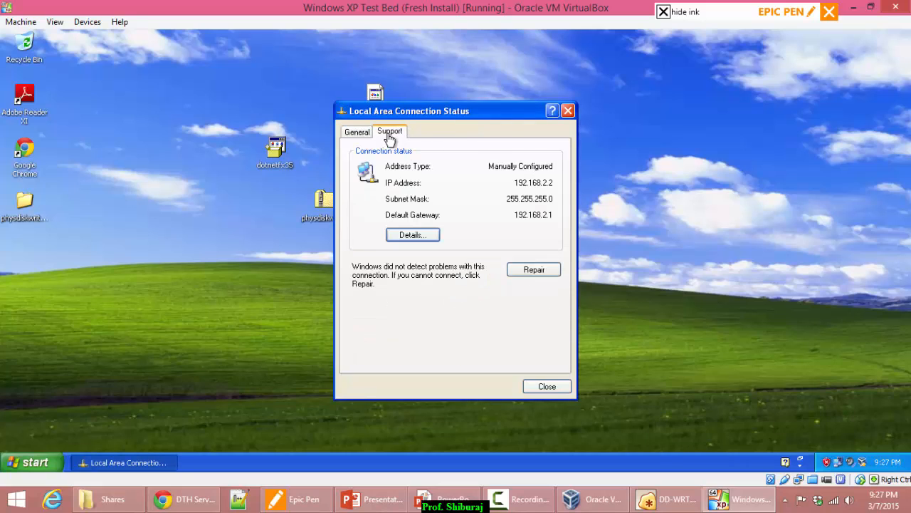
pyautogui.click(569, 111)
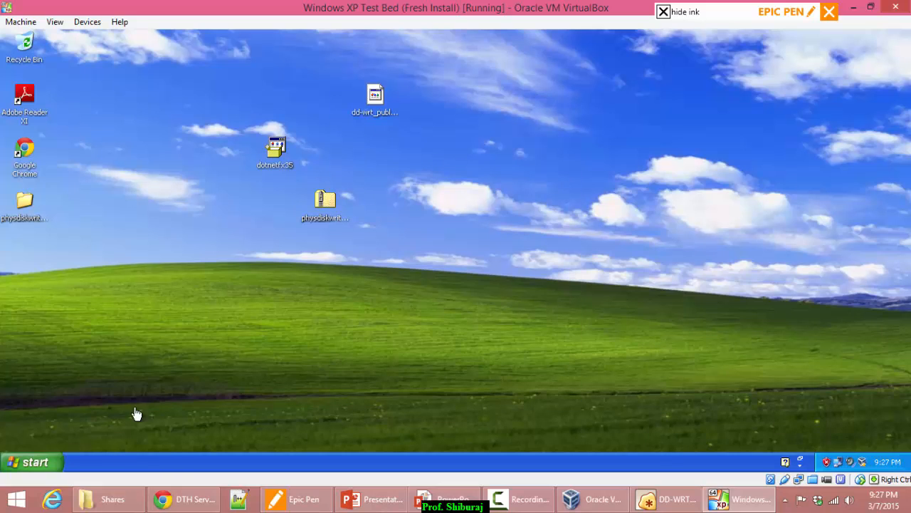
# Load 192.168.2.1 in Chrome and change the DD-WRT router password.
pyautogui.doubleClick(24, 150)
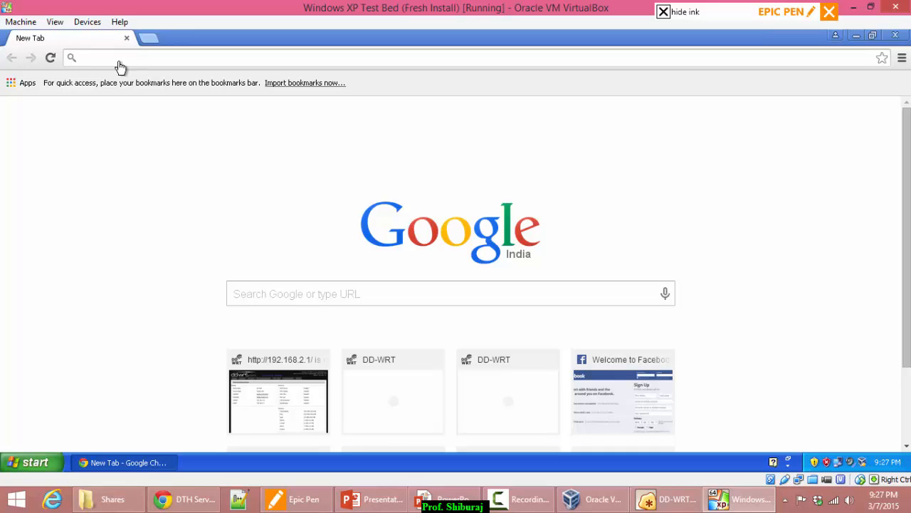
pyautogui.write('192')
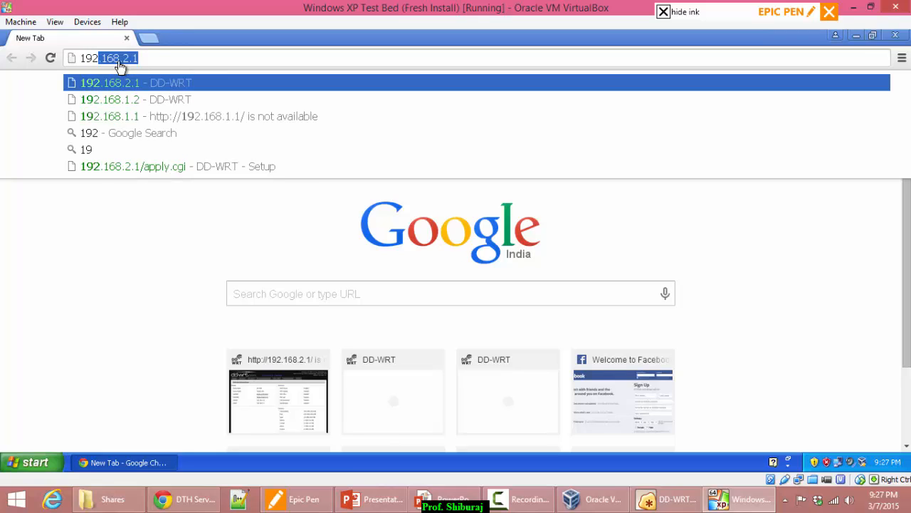
pyautogui.press('Return')
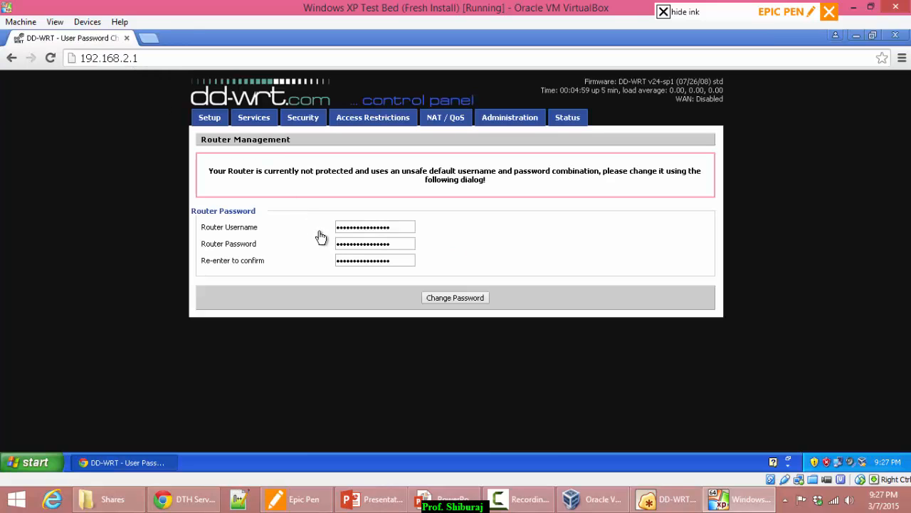
pyautogui.doubleClick(370, 246)
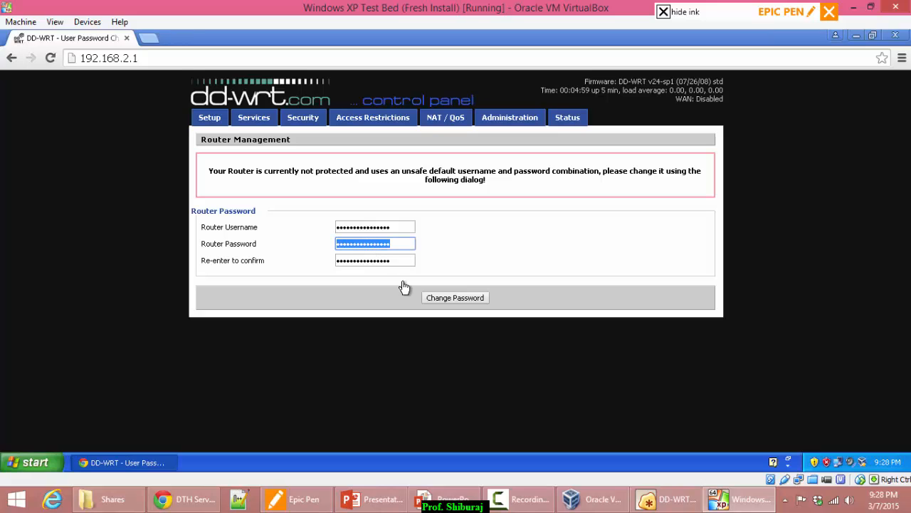
pyautogui.write('abc')
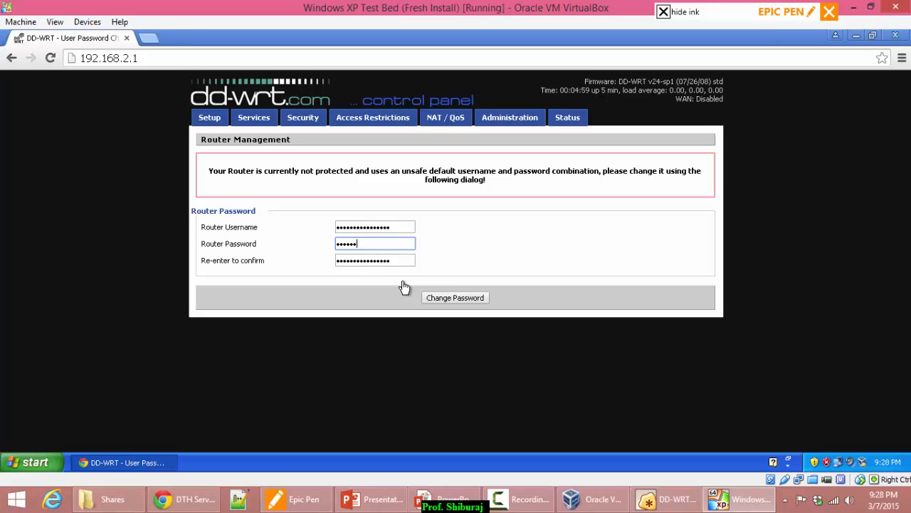
pyautogui.write('d')
pyautogui.press('Tab')
pyautogui.write('ab')
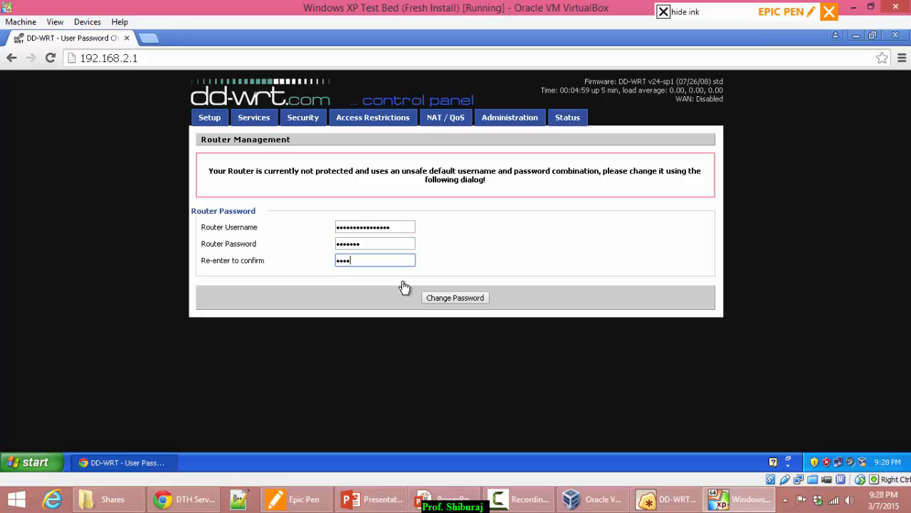
pyautogui.click(462, 299)
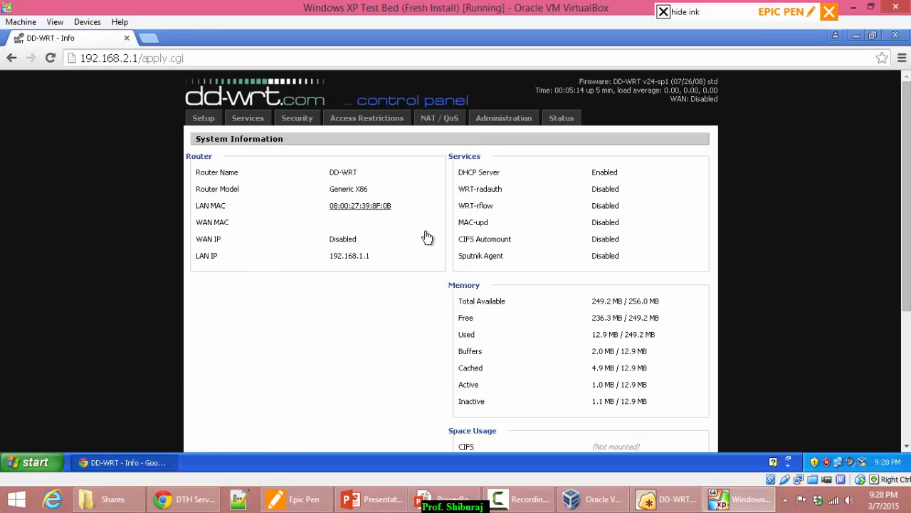
# Note the WAN Disabled status, test Google in a new tab, and return to DD-WRT Info.
pyautogui.scroll(-3, 371, 282)
pyautogui.scroll(3, 381, 283)
pyautogui.moveTo(670, 102); pyautogui.dragTo(723, 103)
pyautogui.click(637, 183)
pyautogui.click(155, 39)
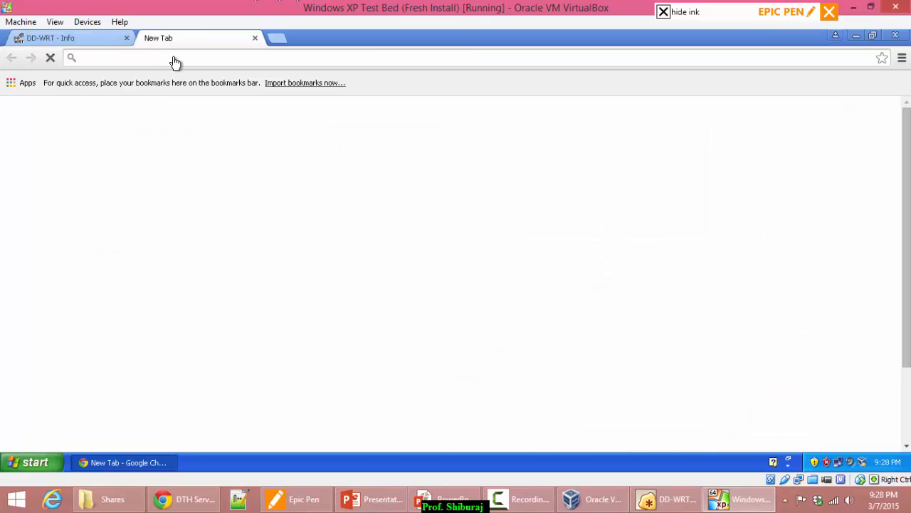
pyautogui.write('goo')
pyautogui.press('Return')
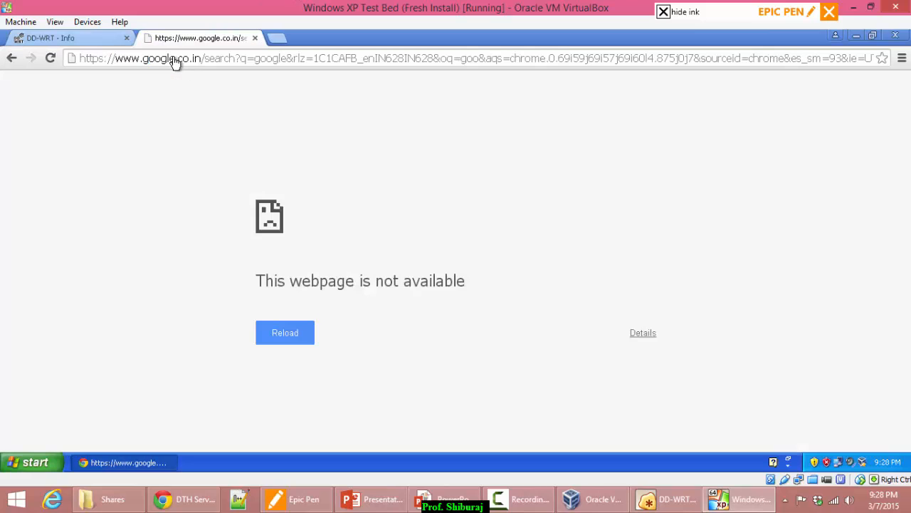
pyautogui.click(54, 40)
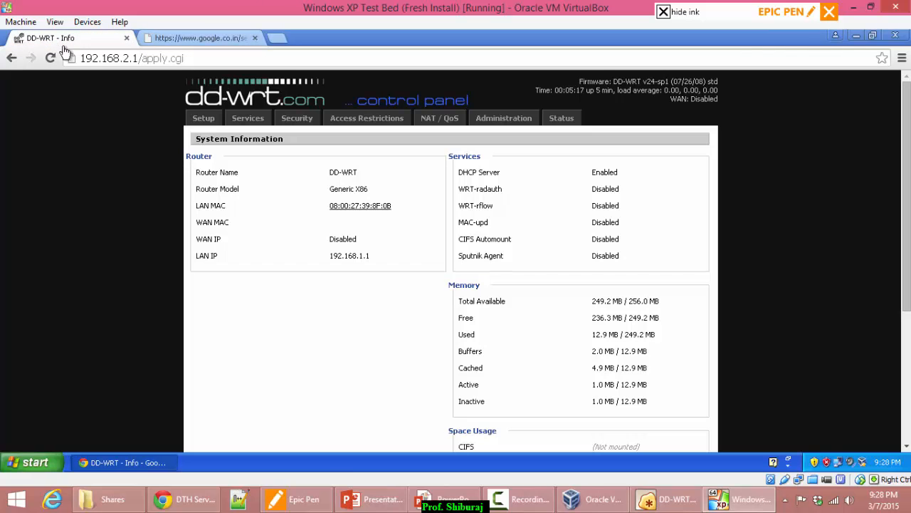
# Log in to the DD-WRT setup page and set the WAN connection type to Static IP.
pyautogui.click(206, 121)
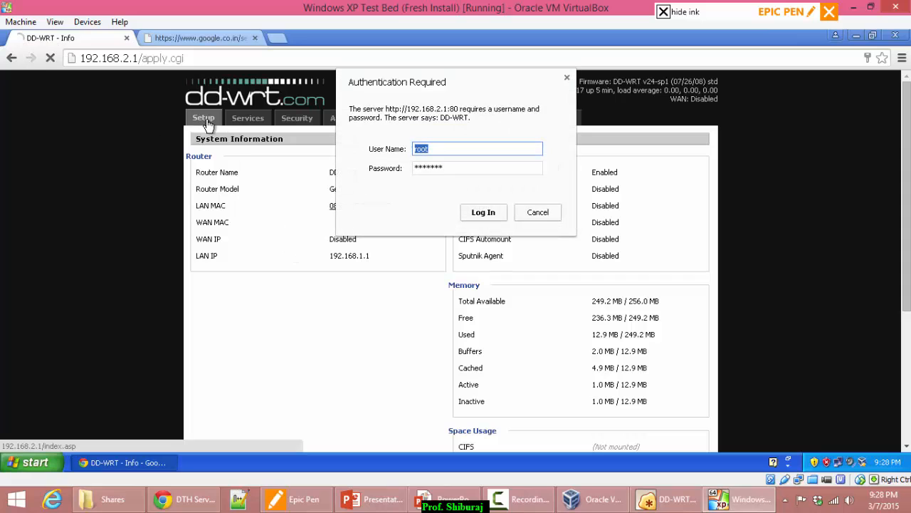
pyautogui.click(483, 214)
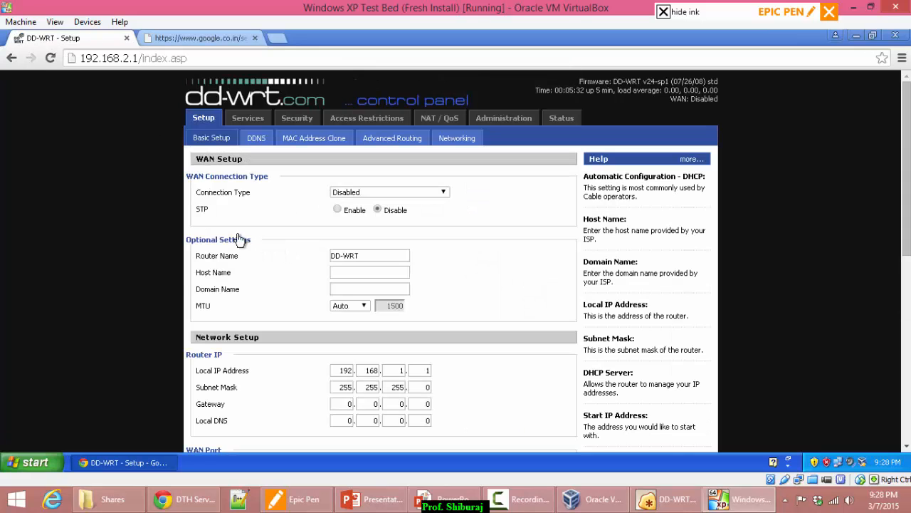
pyautogui.click(383, 193)
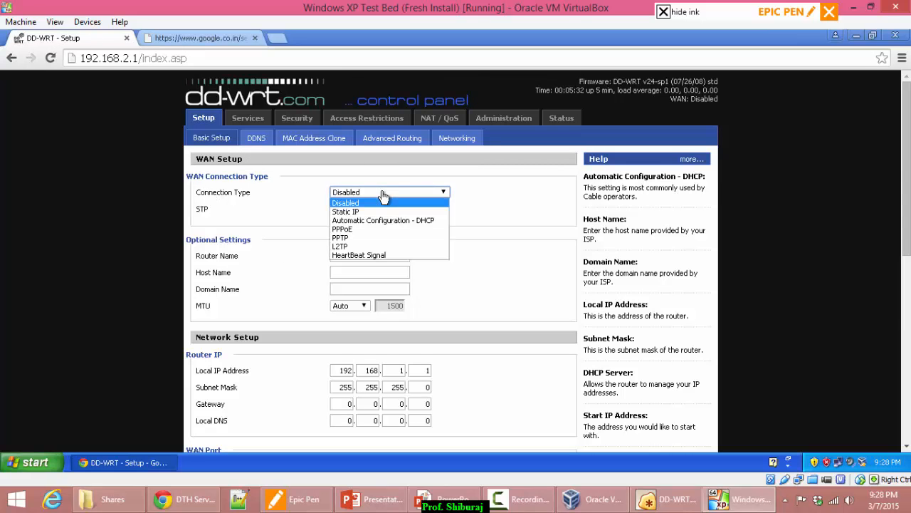
pyautogui.click(366, 211)
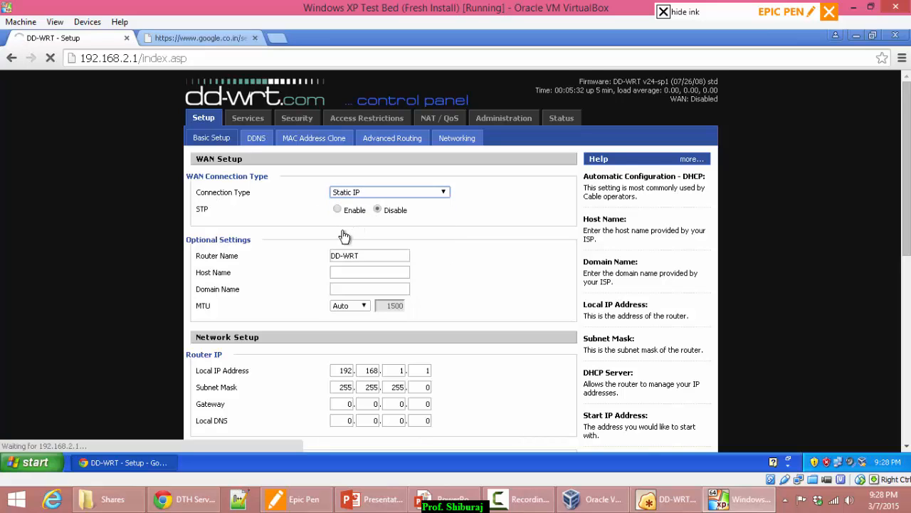
pyautogui.click(346, 209)
pyautogui.moveTo(360, 213); pyautogui.dragTo(393, 282)
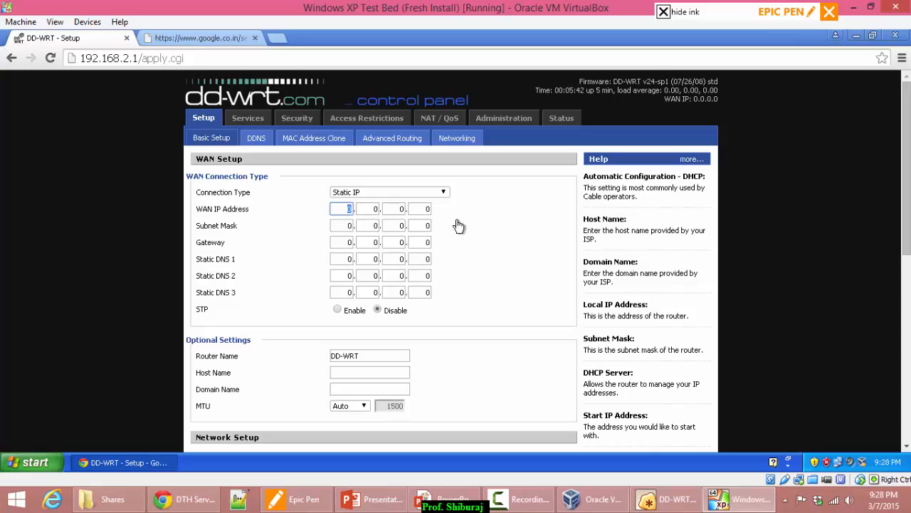
pyautogui.click(442, 198)
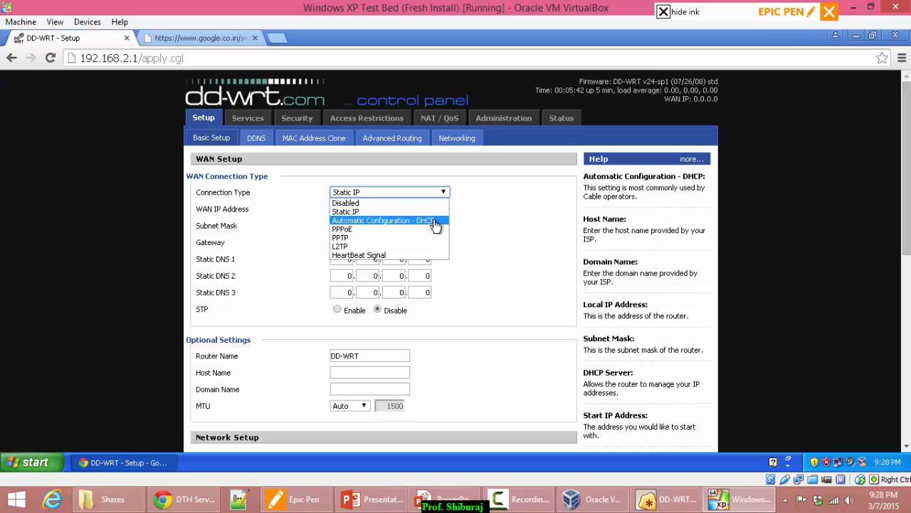
pyautogui.click(466, 211)
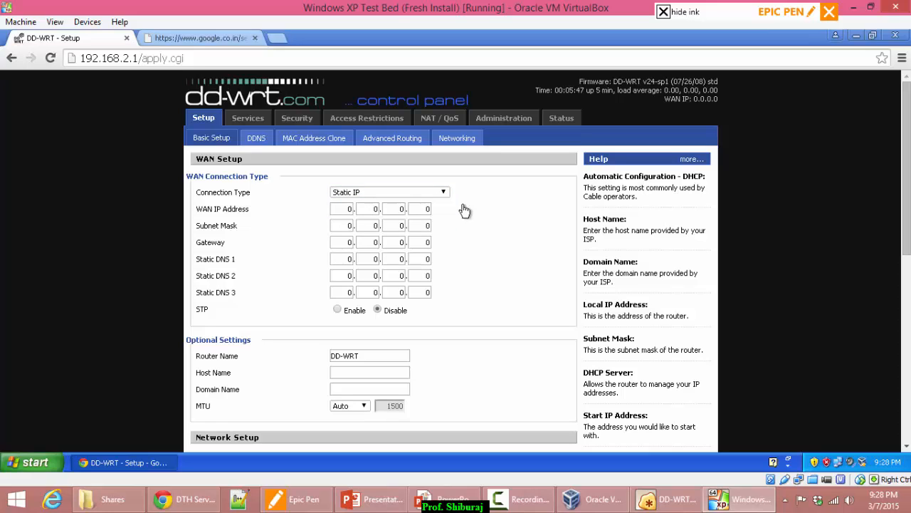
# Enter the static WAN IP address 192.168.1.11.
pyautogui.click(345, 211)
pyautogui.write('192')
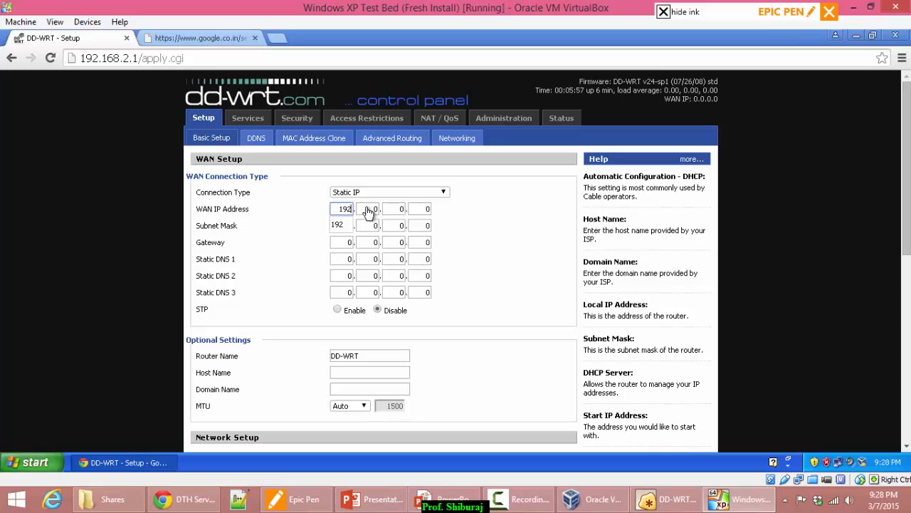
pyautogui.press('Tab')
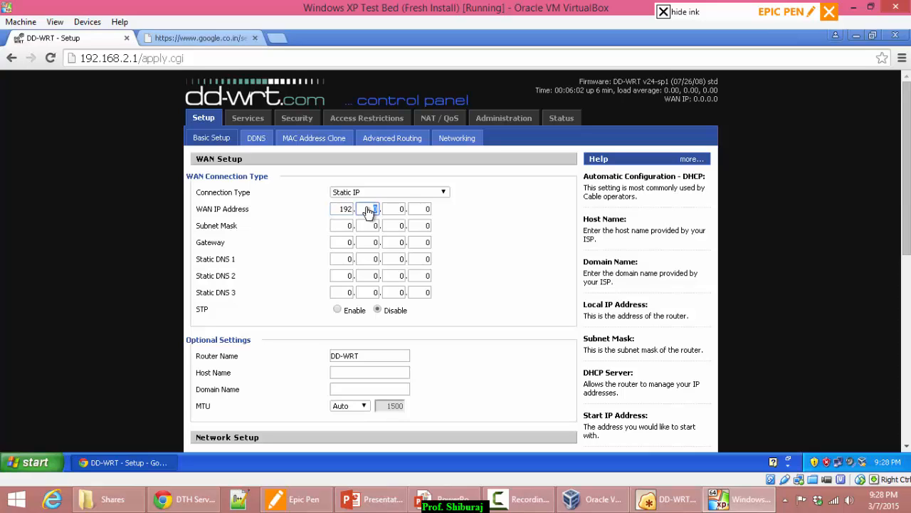
pyautogui.write('168')
pyautogui.press('Tab')
pyautogui.write('1')
pyautogui.press('Tab')
pyautogui.write('1')
pyautogui.press('Tab')
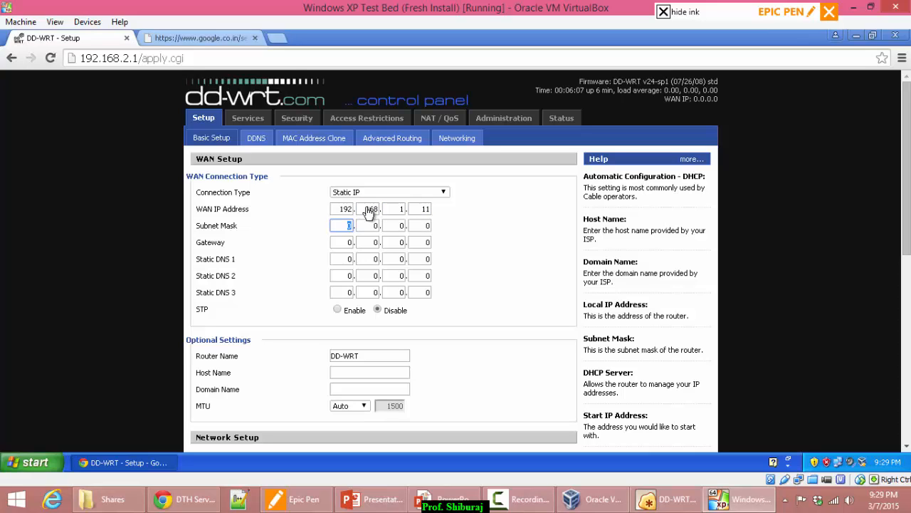
# Enter the WAN subnet mask 255.255.255.0.
pyautogui.write('255')
pyautogui.press('Tab')
pyautogui.write('255')
pyautogui.press('Tab')
pyautogui.write('255')
pyautogui.press('Tab')
pyautogui.press('Tab')
# Enter the WAN gateway 192.168.1.1 and minimise the XP virtual machine window.
pyautogui.write('1')
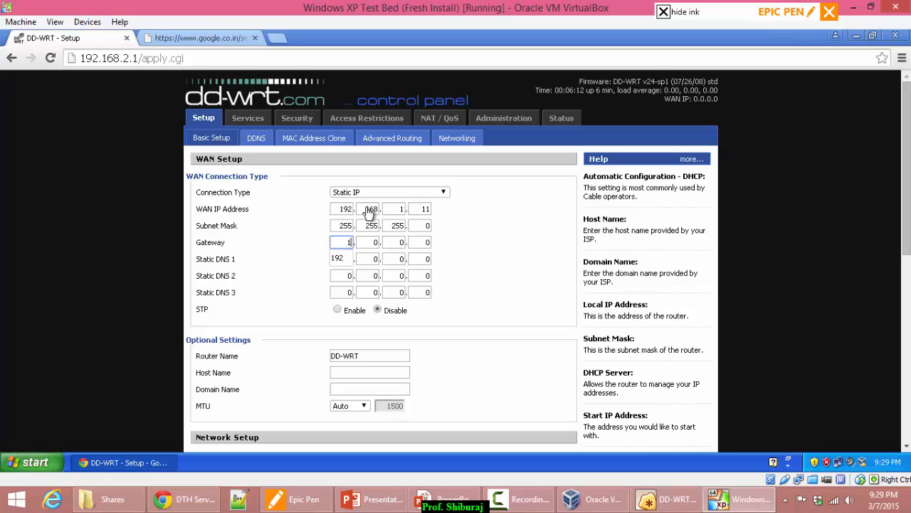
pyautogui.press('Tab')
pyautogui.write('168')
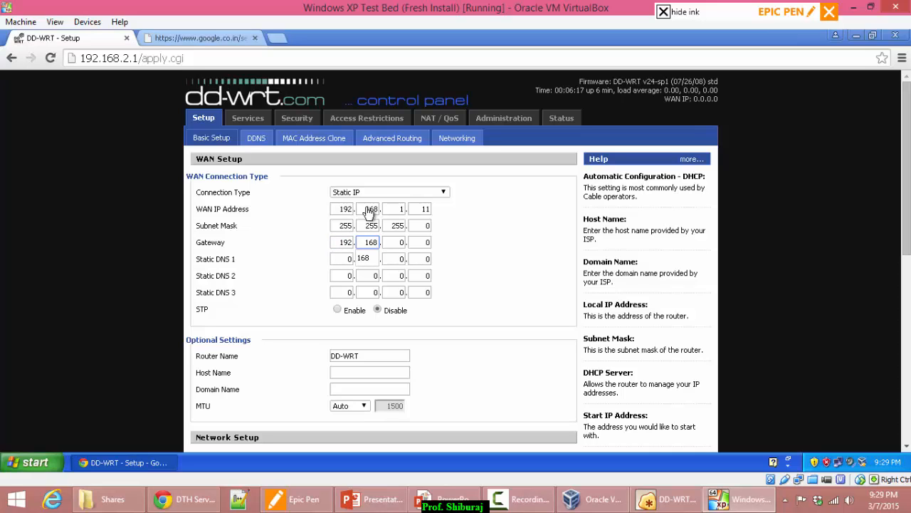
pyautogui.press('Tab')
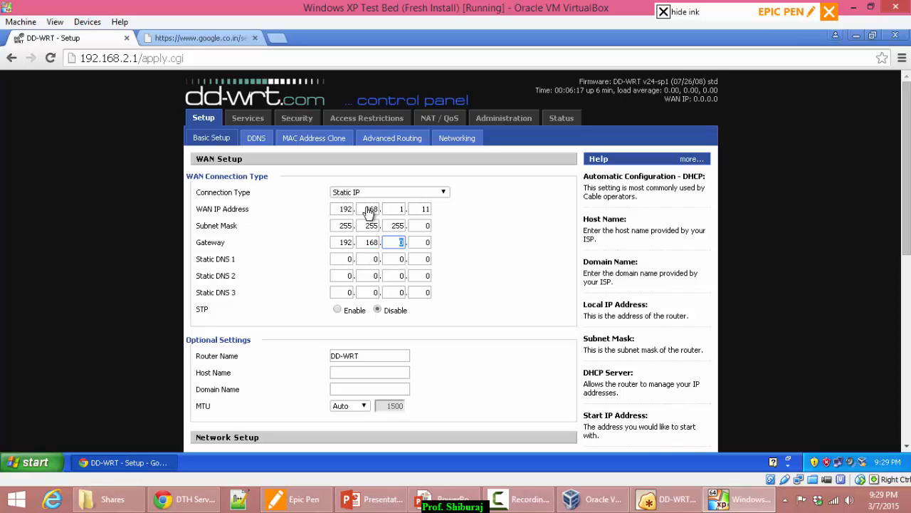
pyautogui.write('1')
pyautogui.press('Tab')
pyautogui.write('1')
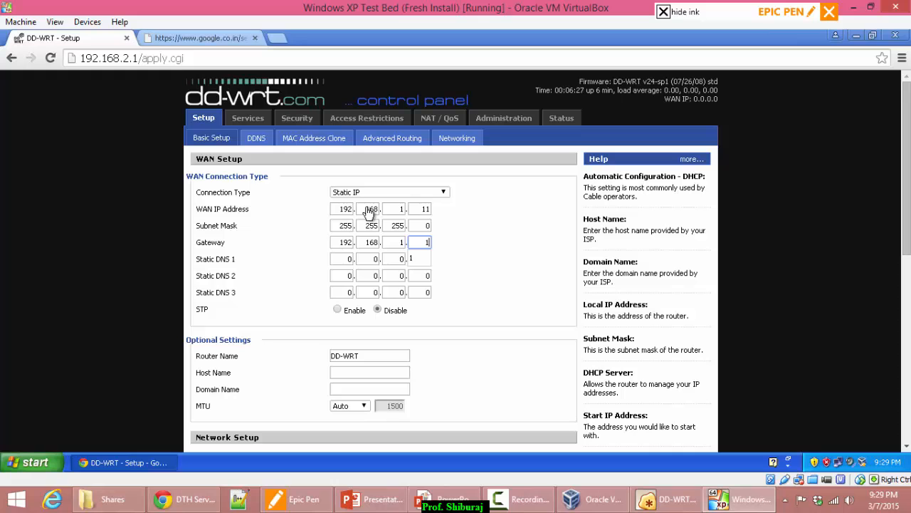
pyautogui.click(854, 13)
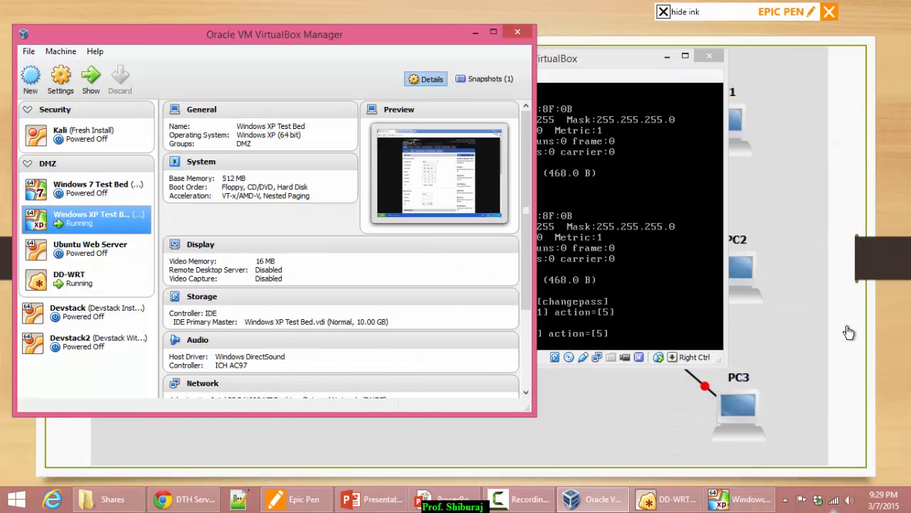
pyautogui.rightClick(834, 503)
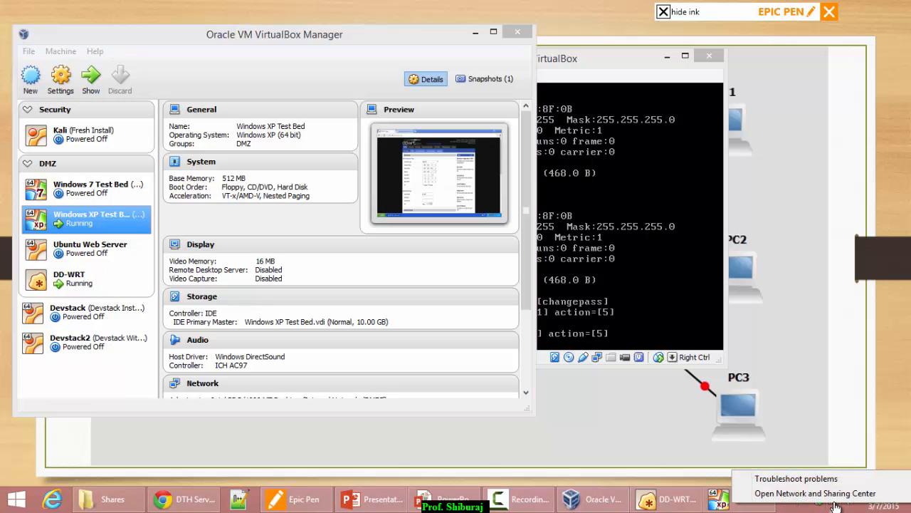
pyautogui.click(826, 493)
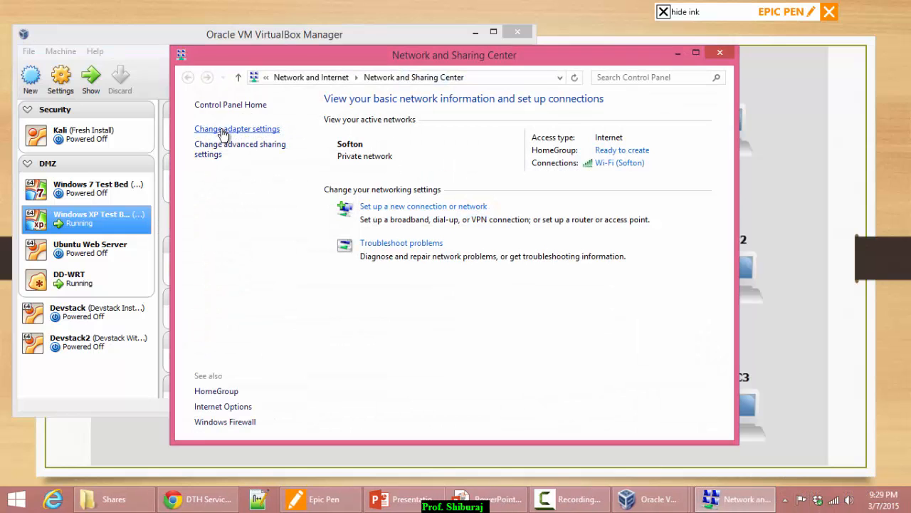
pyautogui.click(220, 132)
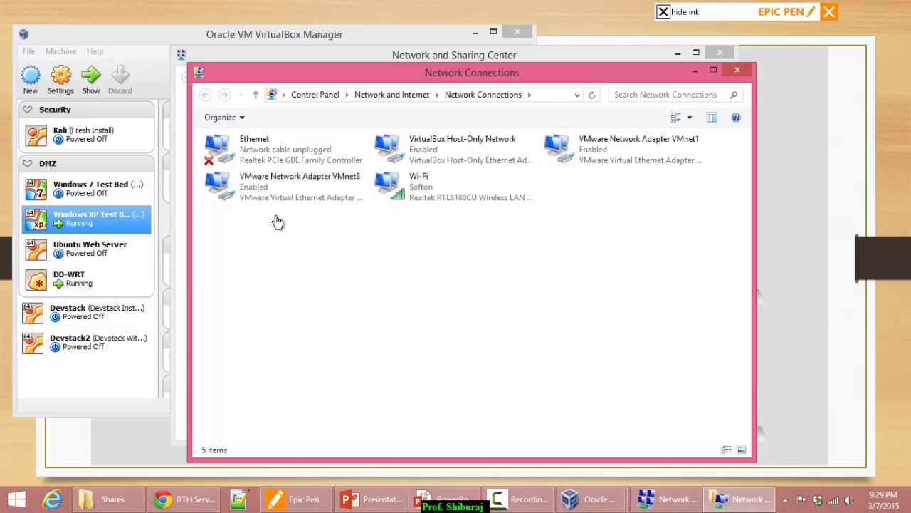
pyautogui.rightClick(421, 194)
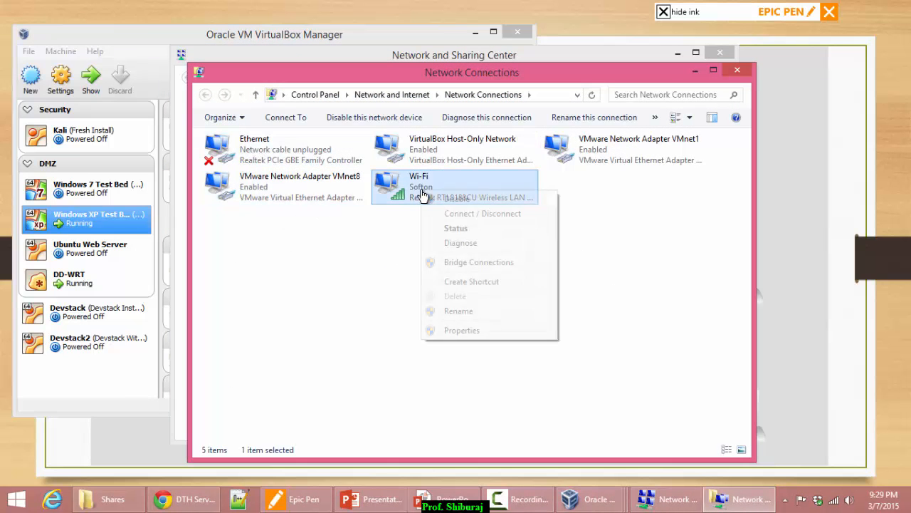
pyautogui.click(460, 329)
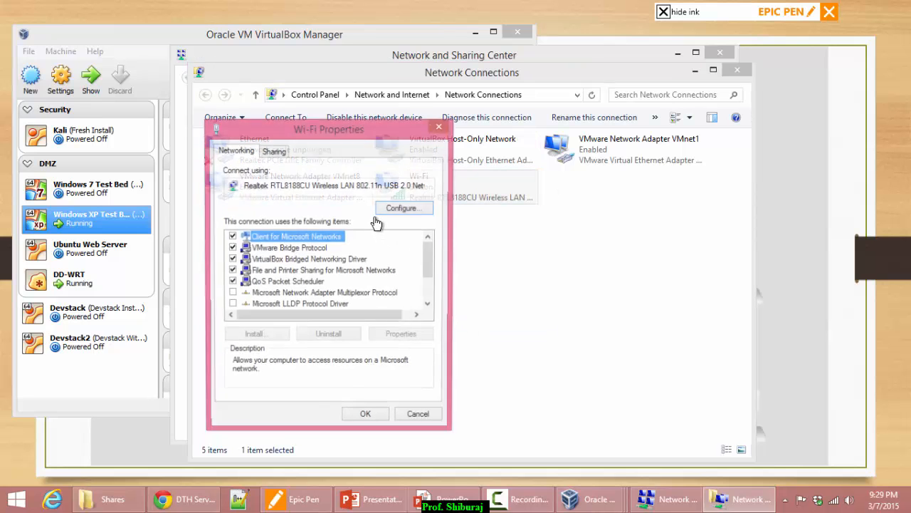
pyautogui.scroll(-2, 284, 302)
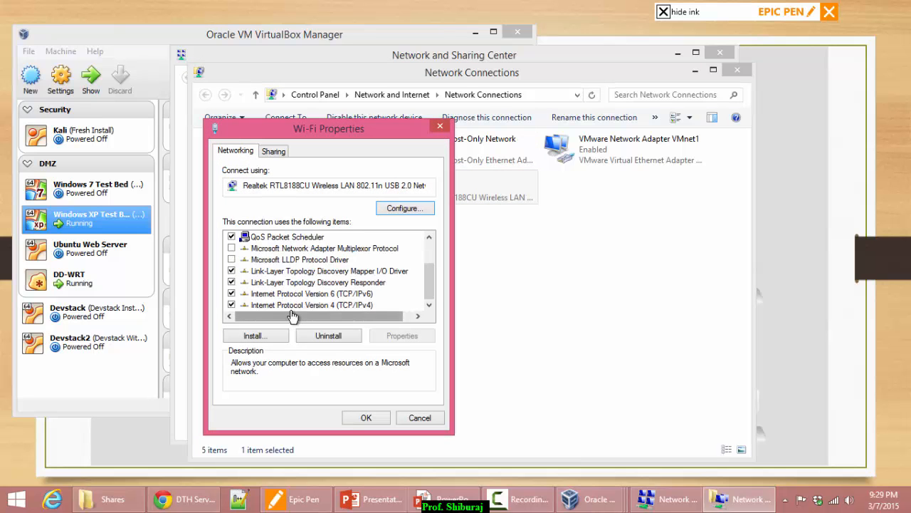
pyautogui.click(440, 127)
pyautogui.rightClick(463, 193)
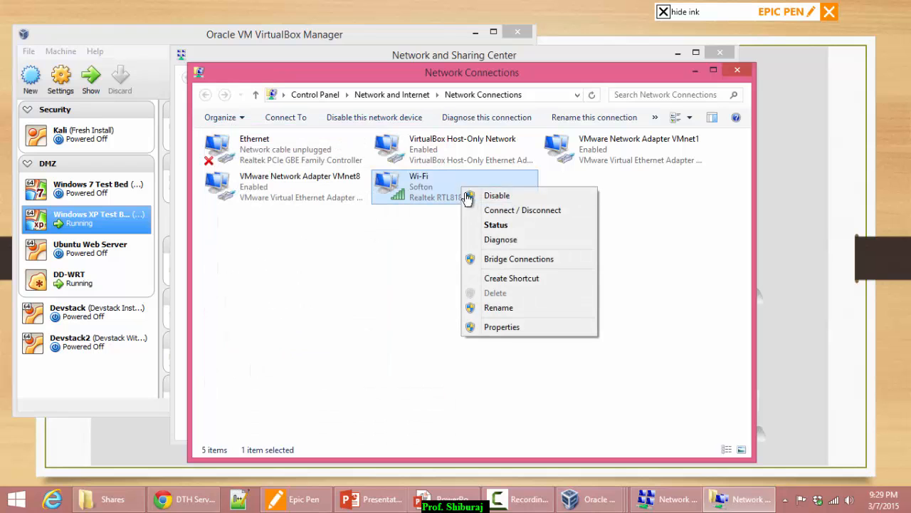
pyautogui.click(502, 226)
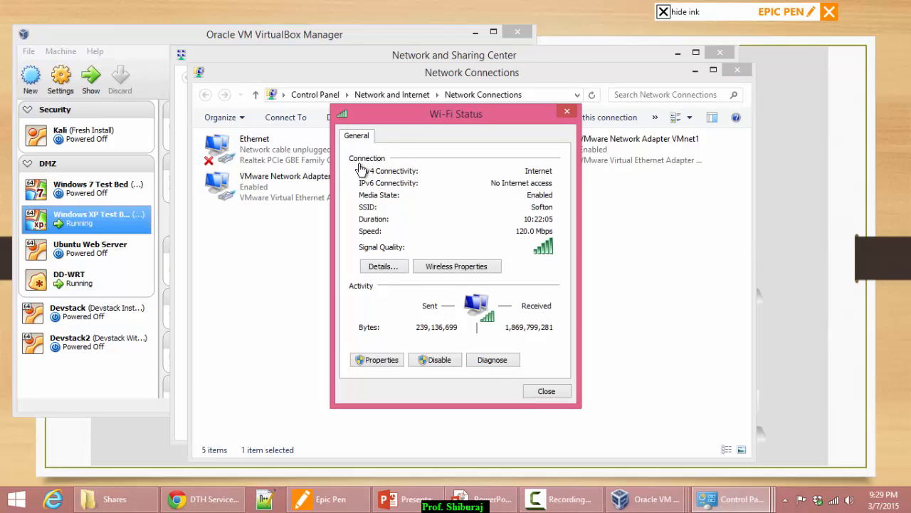
pyautogui.click(378, 265)
pyautogui.click(477, 243)
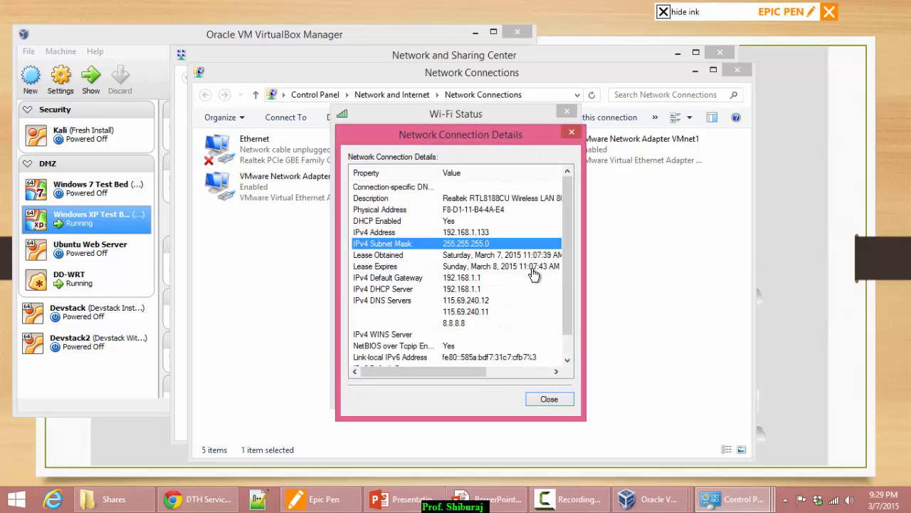
pyautogui.moveTo(563, 250); pyautogui.dragTo(563, 254)
pyautogui.click(368, 222)
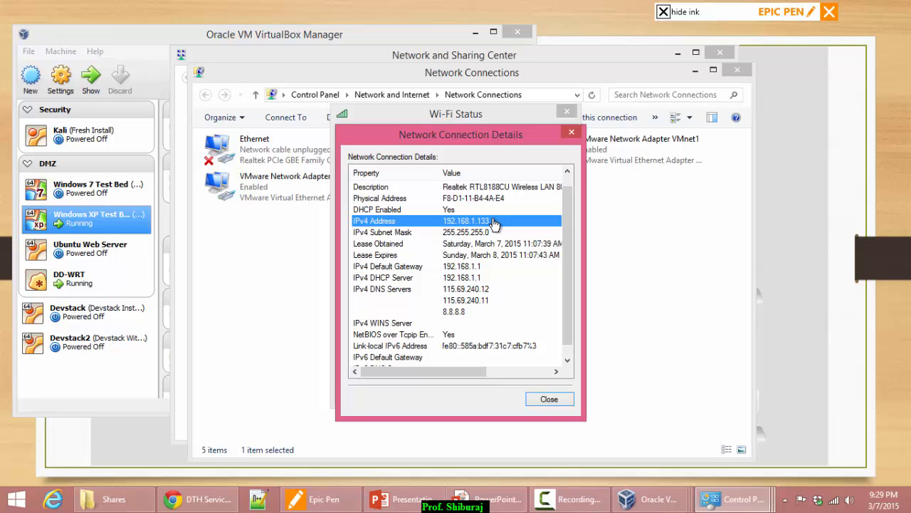
pyautogui.click(455, 267)
pyautogui.click(460, 278)
pyautogui.click(466, 269)
pyautogui.click(470, 278)
pyautogui.click(468, 268)
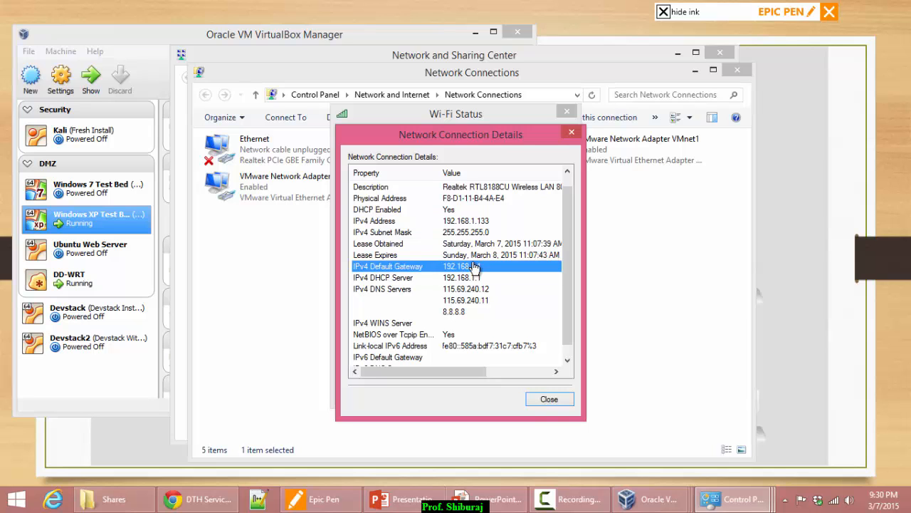
pyautogui.click(572, 132)
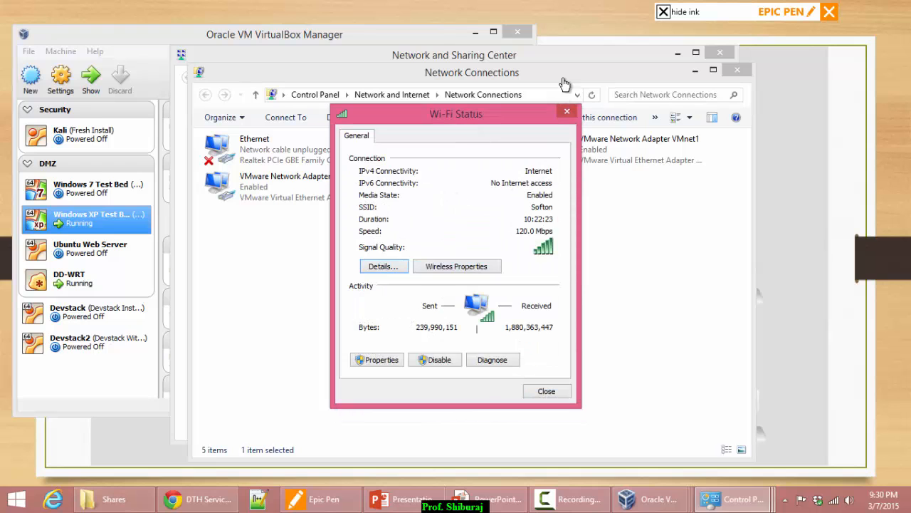
pyautogui.click(567, 115)
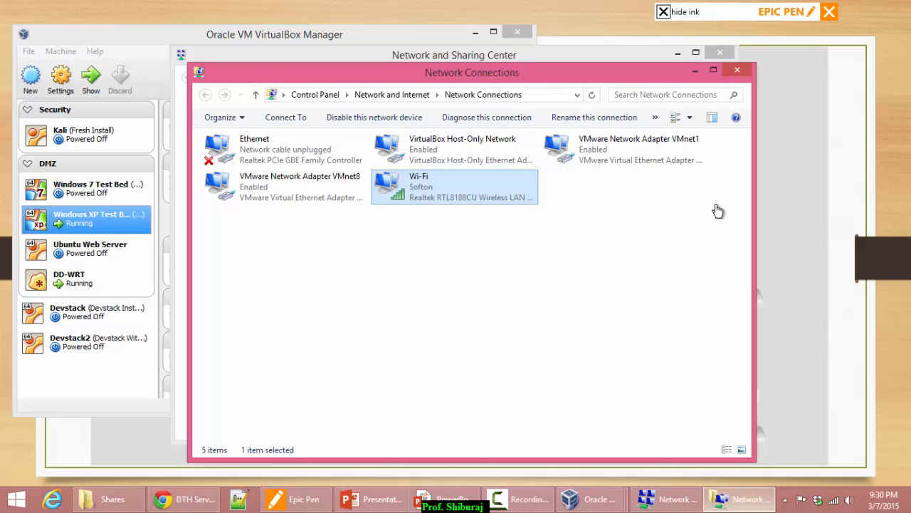
pyautogui.click(737, 70)
# Back in the XP VM, set Static DNS 1 to 192.168.1.1 and DNS 2 to 8.8.8.8.
pyautogui.click(719, 52)
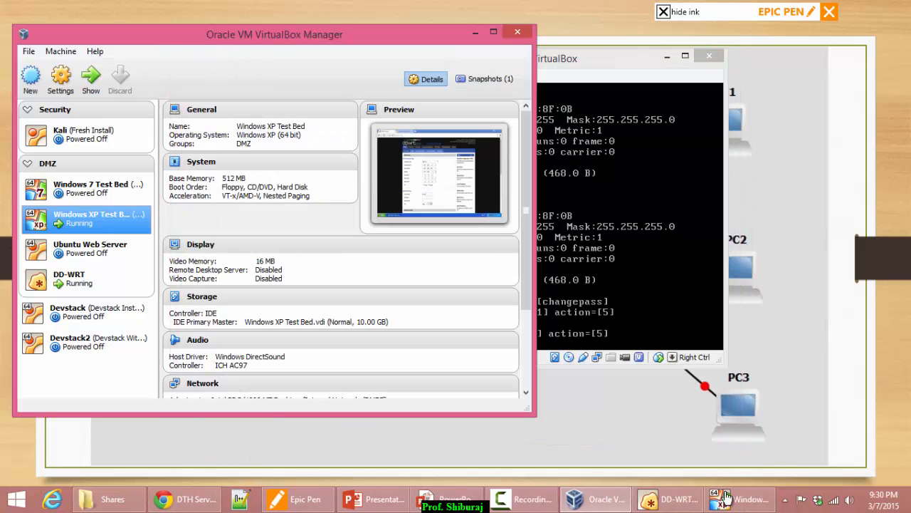
pyautogui.click(732, 500)
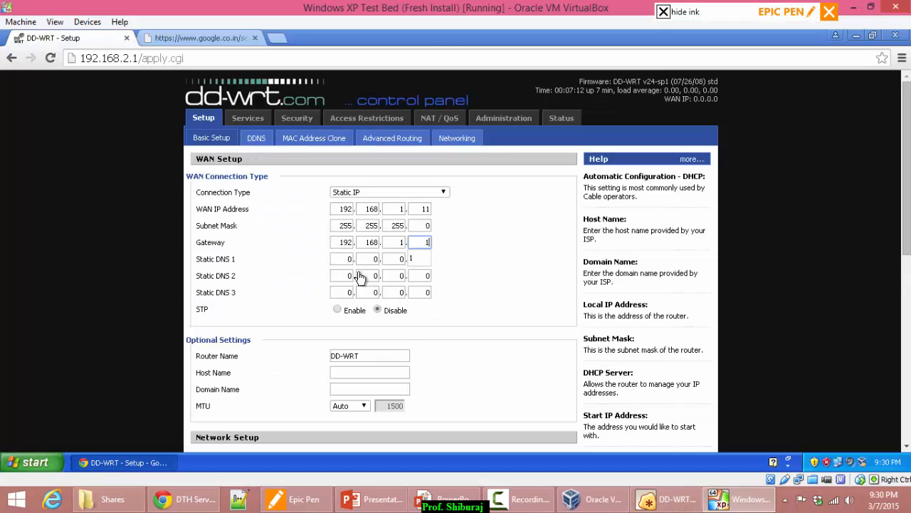
pyautogui.doubleClick(345, 261)
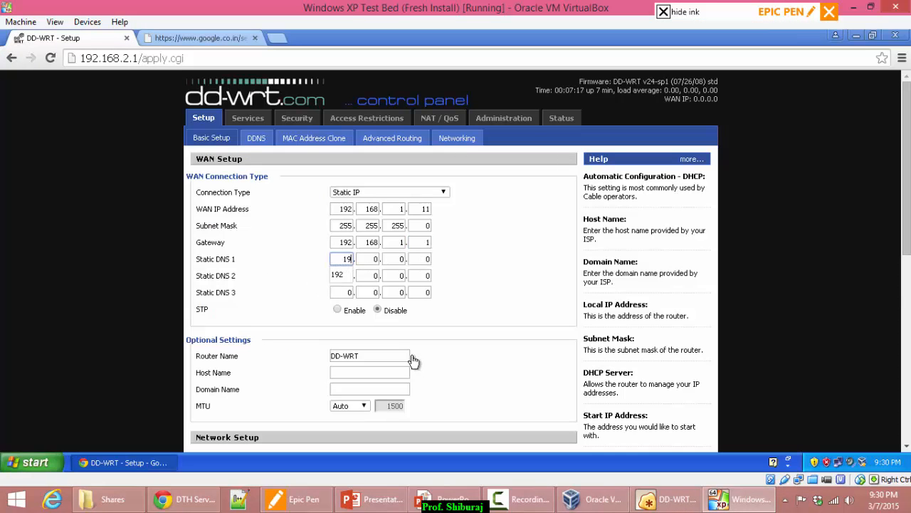
pyautogui.press('Tab')
pyautogui.write('16')
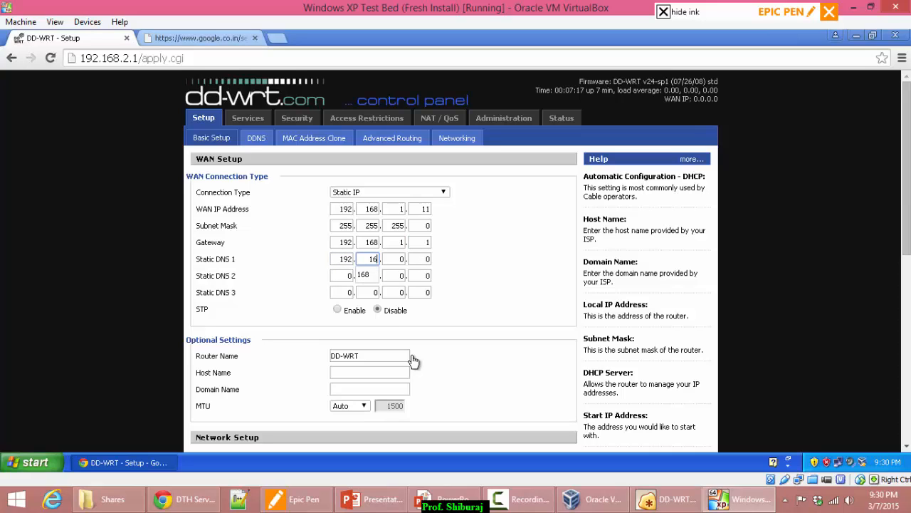
pyautogui.press('Tab')
pyautogui.write('1')
pyautogui.press('Tab')
pyautogui.press('Tab')
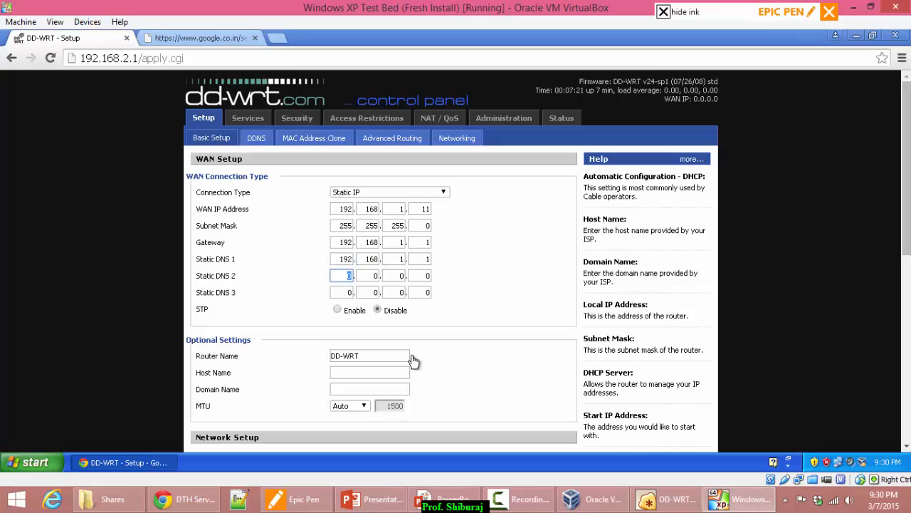
pyautogui.write('8')
pyautogui.press('Tab')
pyautogui.press('Tab')
pyautogui.press('Tab')
pyautogui.write('8')
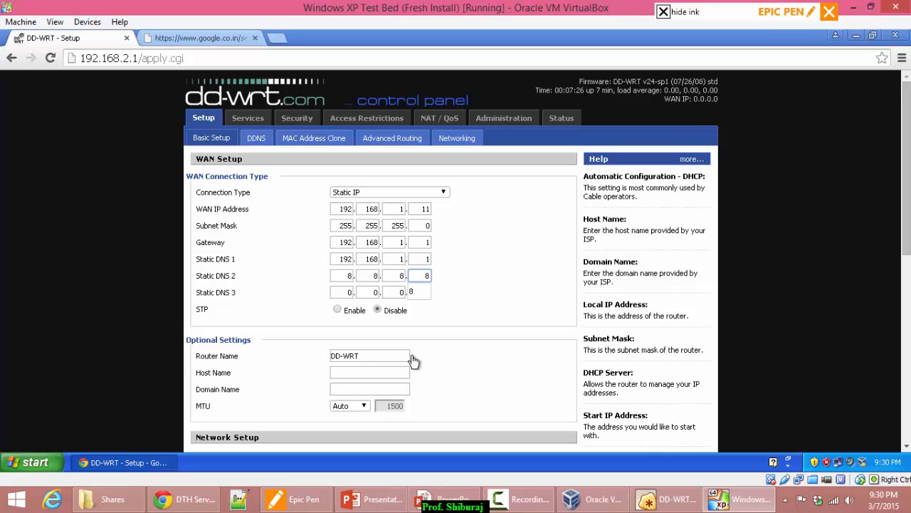
pyautogui.click(436, 354)
# Change the router's Local IP address to 192.168.2.1.
pyautogui.scroll(-1, 503, 350)
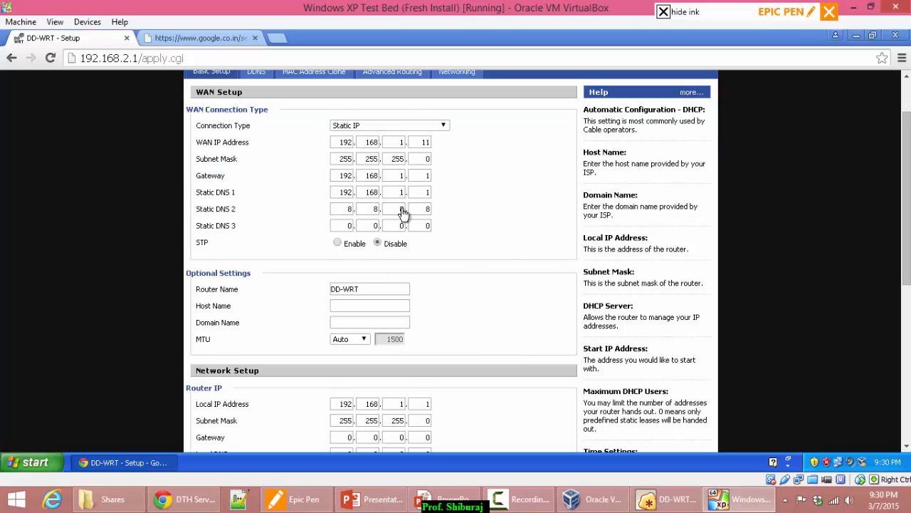
pyautogui.scroll(-1, 258, 257)
pyautogui.scroll(-2, 269, 264)
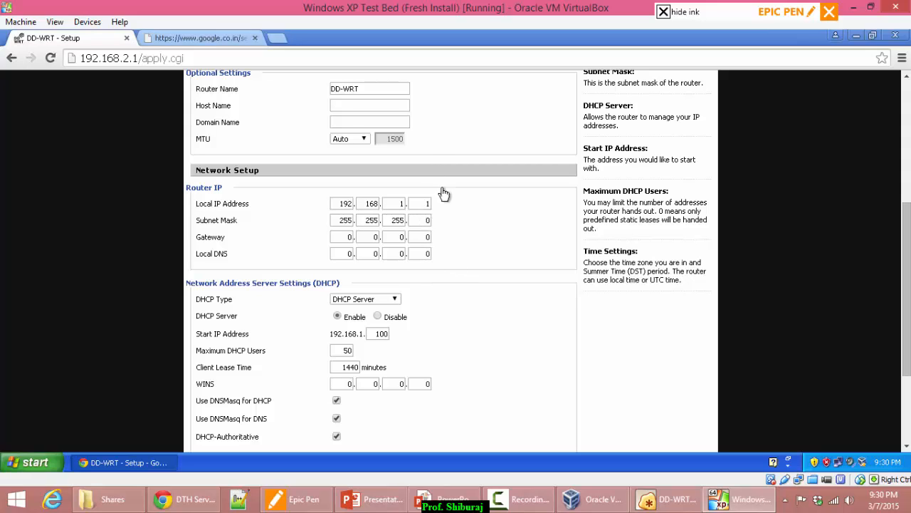
pyautogui.doubleClick(399, 205)
pyautogui.write('2')
pyautogui.click(518, 215)
# Save and apply the DD-WRT setup changes.
pyautogui.scroll(-1, 427, 283)
pyautogui.scroll(-1, 443, 283)
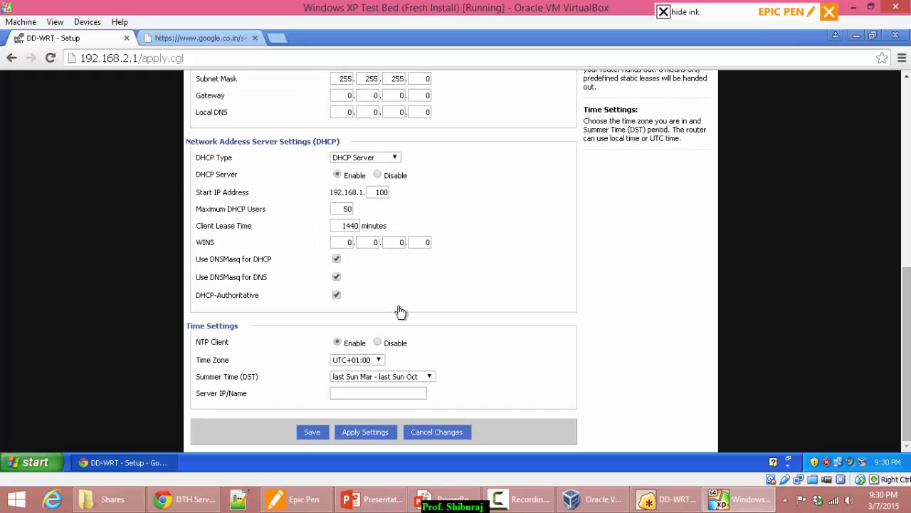
pyautogui.click(312, 433)
pyautogui.scroll(-15, 315, 413)
pyautogui.click(359, 433)
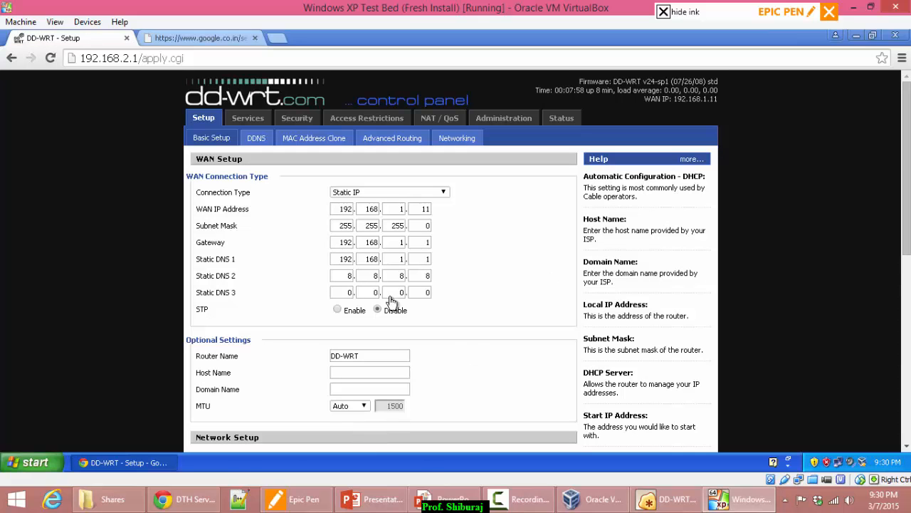
pyautogui.scroll(-8, 539, 297)
pyautogui.scroll(8, 346, 301)
pyautogui.scroll(-6, 462, 282)
pyautogui.scroll(3, 480, 277)
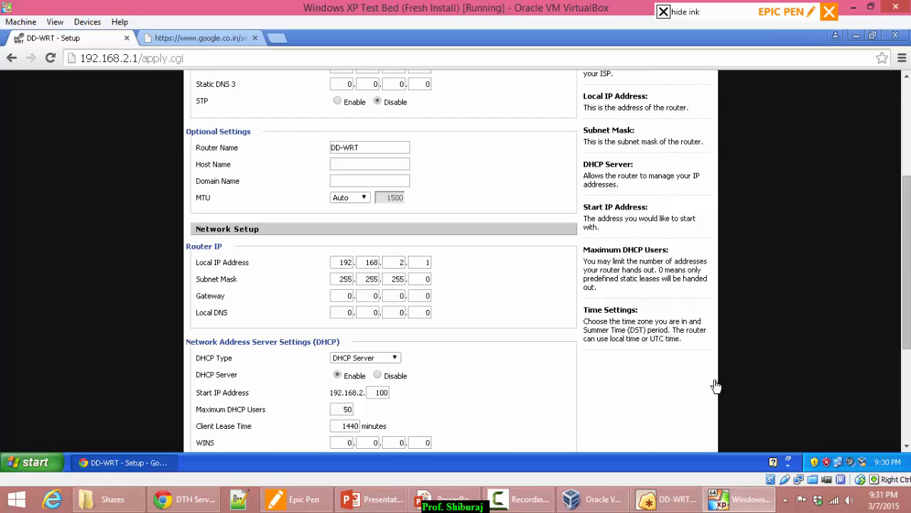
# Set the XP local connection's TCP/IP to obtain IP and DNS addresses automatically.
pyautogui.click(839, 464)
pyautogui.click(375, 355)
pyautogui.scroll(-1, 160, 235)
pyautogui.doubleClick(161, 236)
pyautogui.click(129, 242)
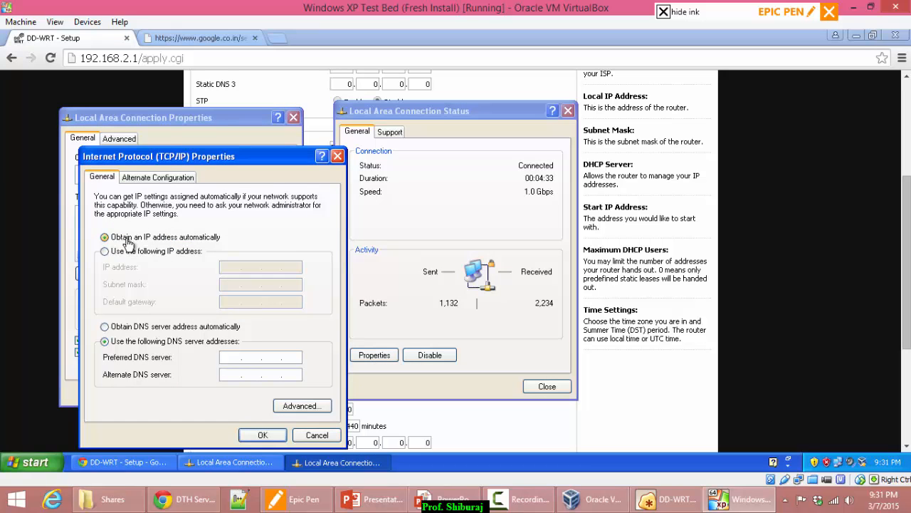
pyautogui.click(139, 327)
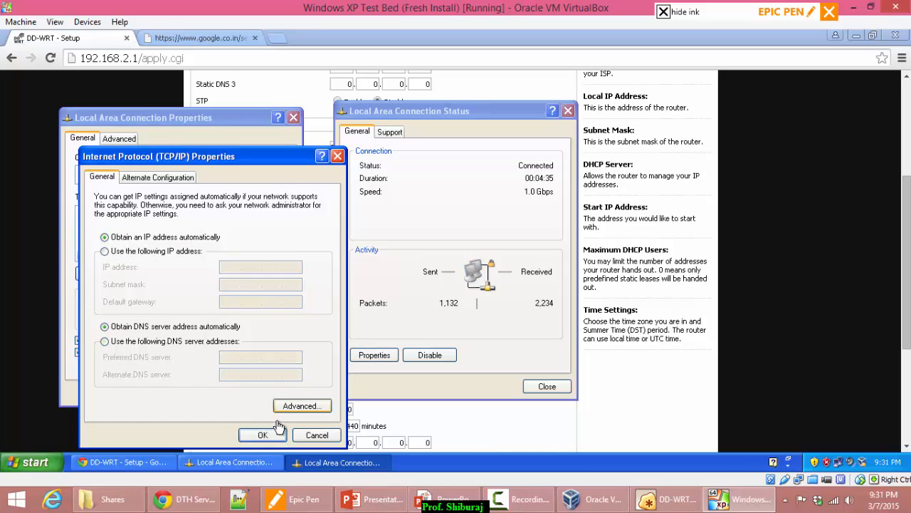
pyautogui.click(277, 432)
pyautogui.click(216, 391)
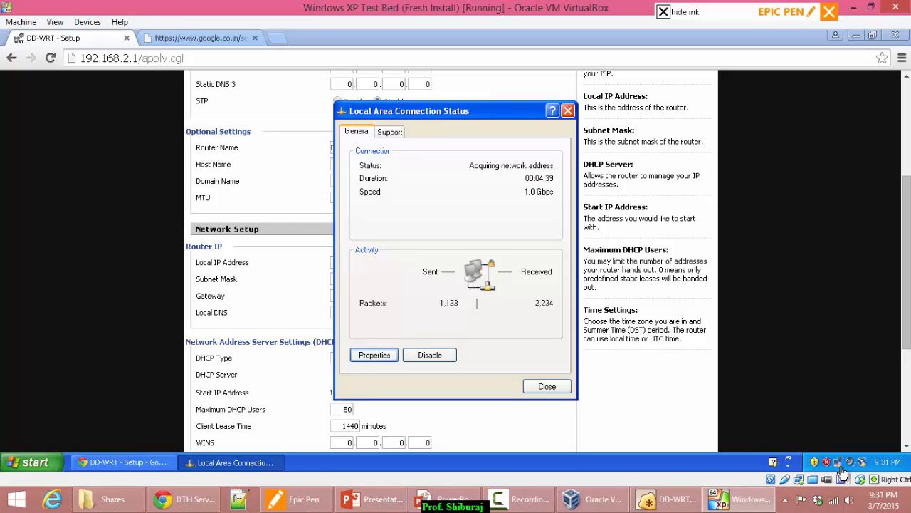
# Compare the DHCP start address 192.168.2.100 with XP's assigned IP 192.168.2.110, then close the status window.
pyautogui.moveTo(843, 471)
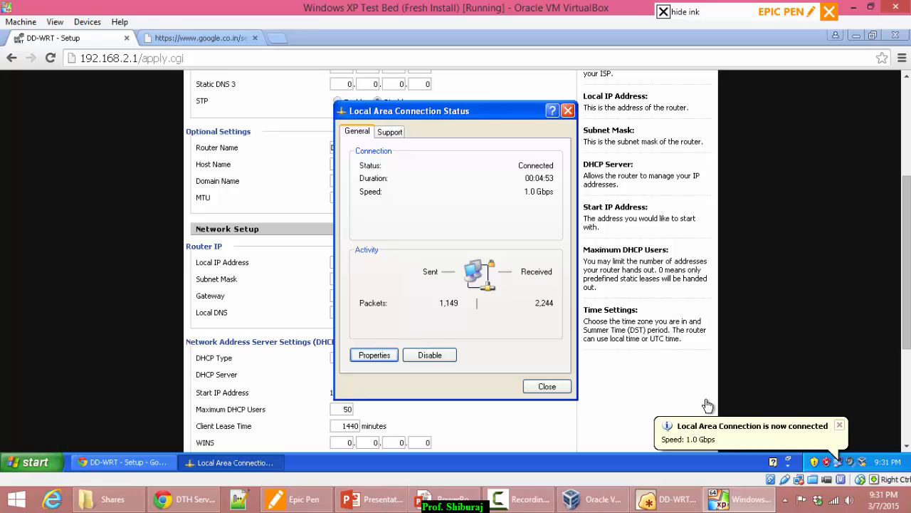
pyautogui.click(837, 425)
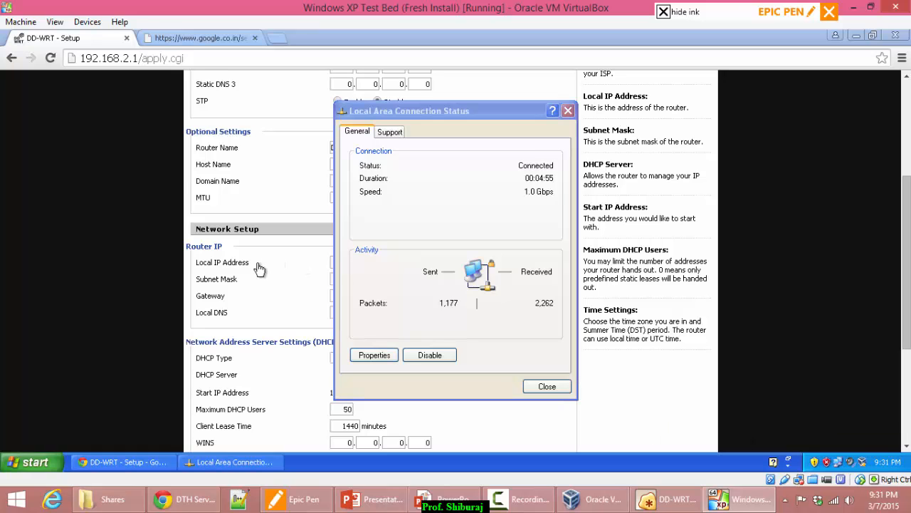
pyautogui.click(245, 306)
pyautogui.scroll(-2, 285, 325)
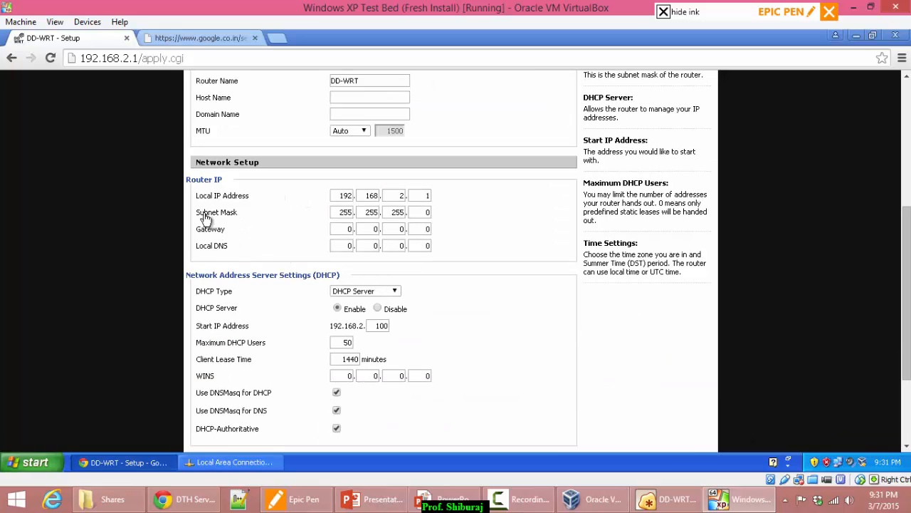
pyautogui.scroll(-2, 218, 232)
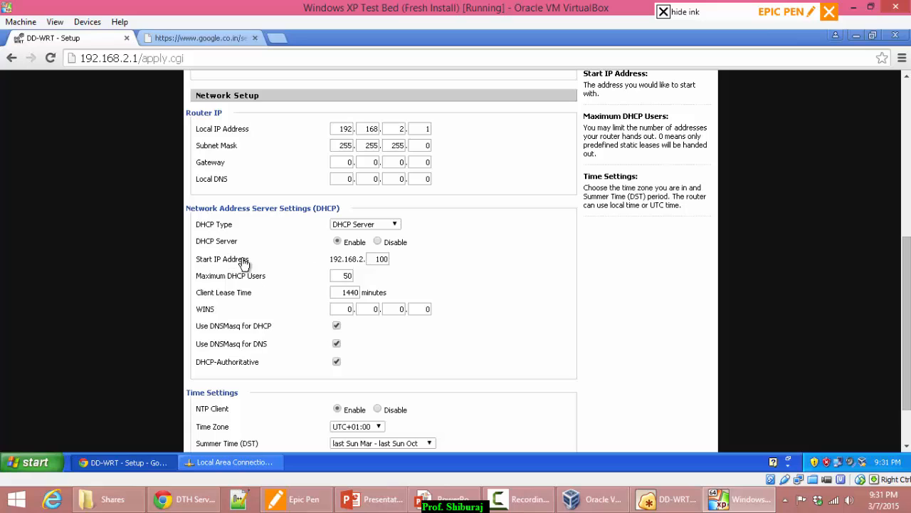
pyautogui.doubleClick(380, 262)
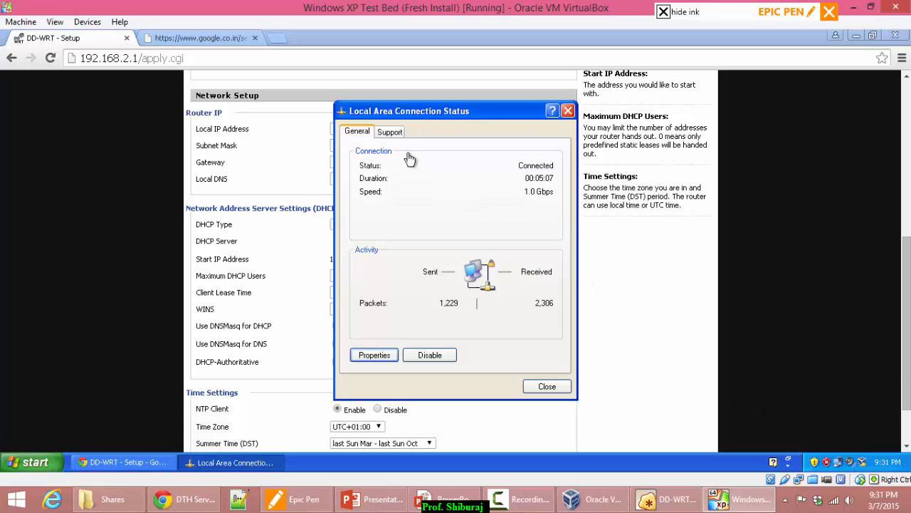
pyautogui.click(390, 132)
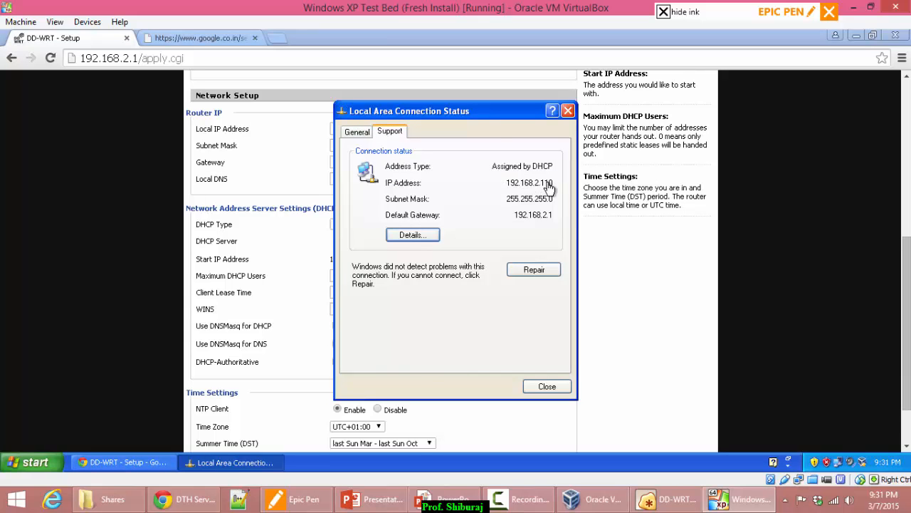
pyautogui.moveTo(483, 117); pyautogui.dragTo(649, 91)
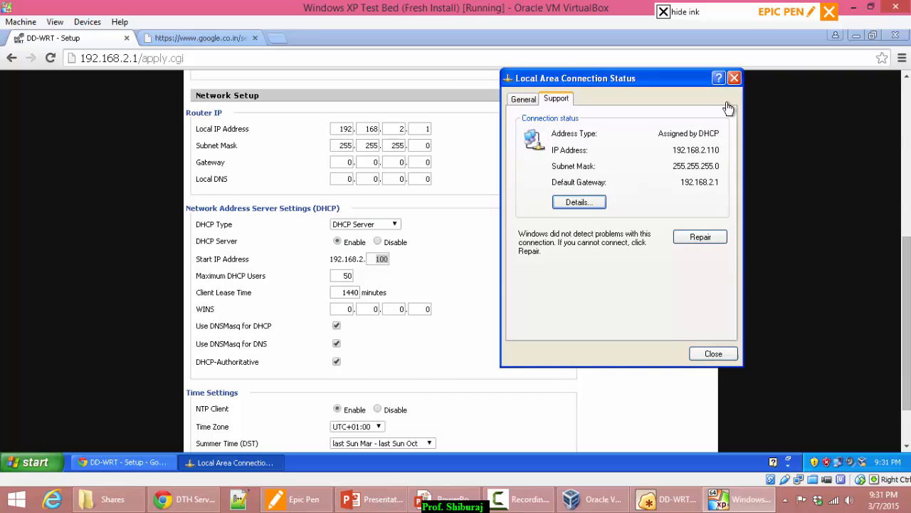
pyautogui.click(734, 78)
# Reload the Google search page to confirm internet access works.
pyautogui.scroll(5, 500, 288)
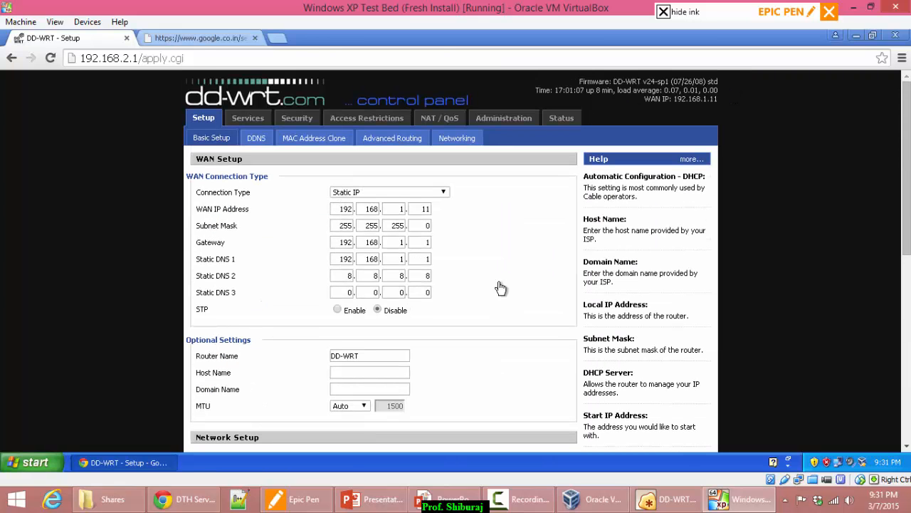
pyautogui.scroll(-10, 179, 200)
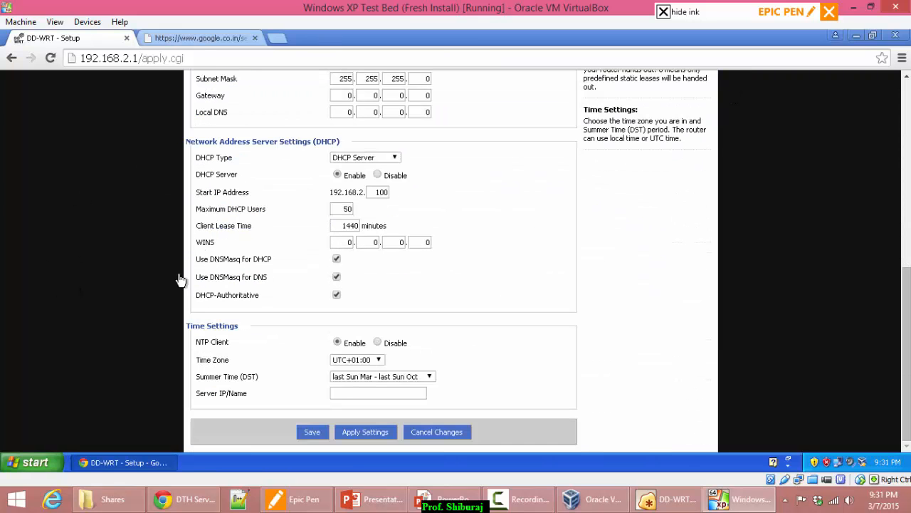
pyautogui.click(213, 38)
pyautogui.click(153, 61)
pyautogui.press('Return')
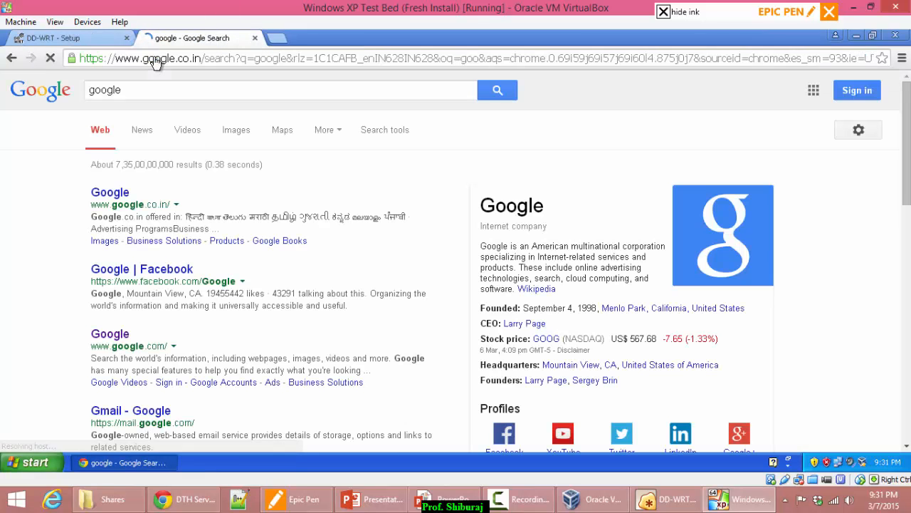
# Return to the DD-WRT setup tab and minimise the XP virtual machine window.
pyautogui.click(106, 39)
pyautogui.click(170, 39)
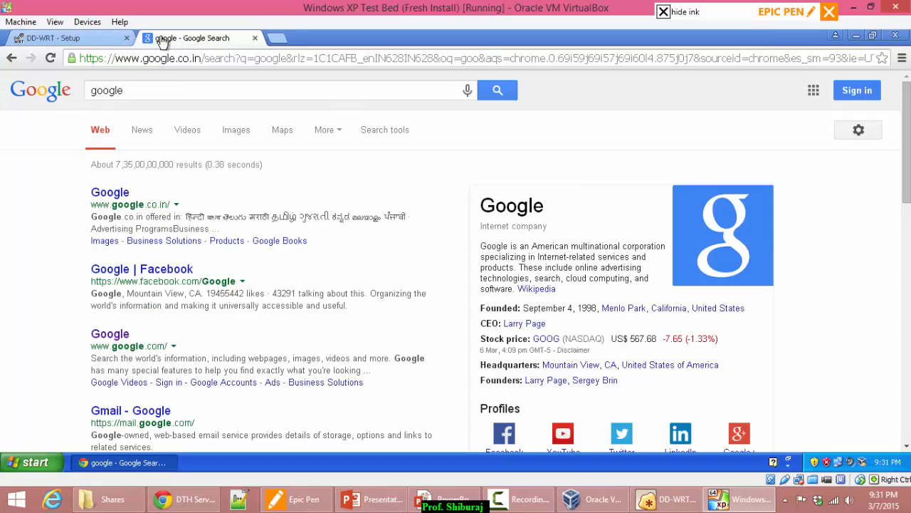
pyautogui.click(112, 41)
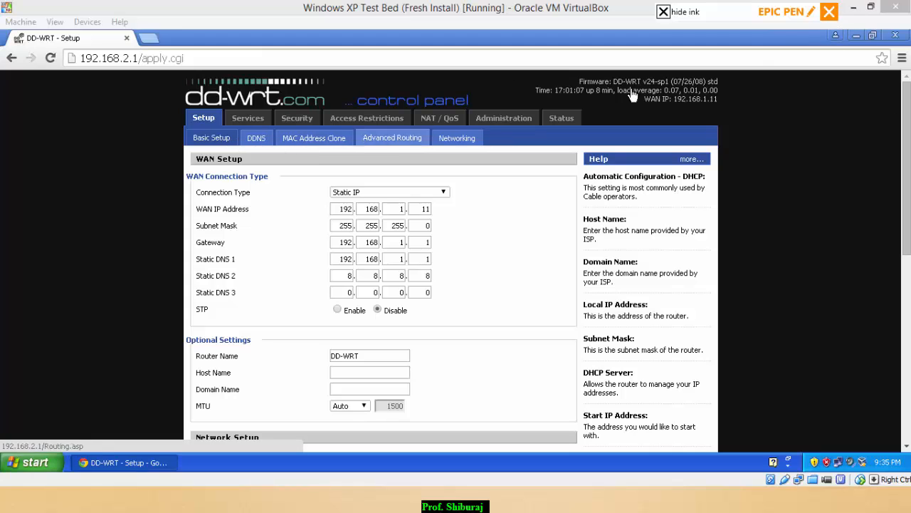
pyautogui.click(856, 11)
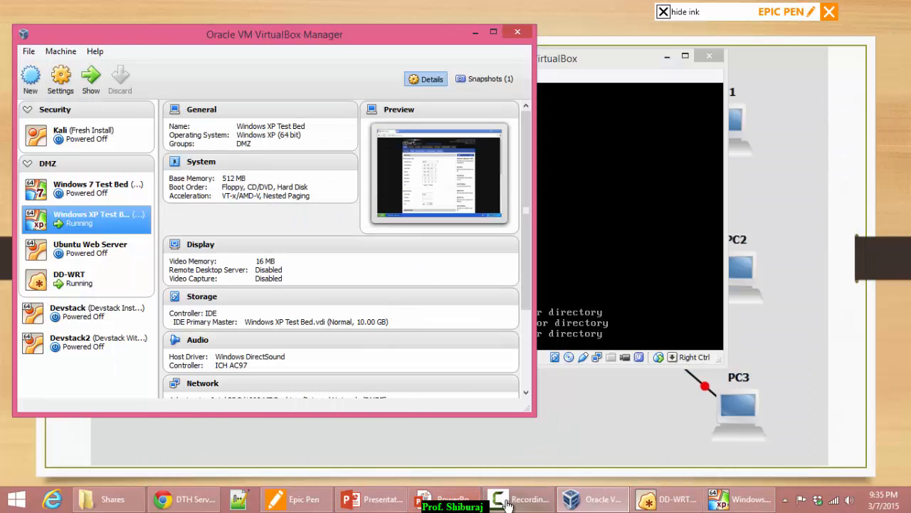
# On the network diagram slideshow, tick R1 and PC2, cross out PC3 and circle PC1 with Epic Pen.
pyautogui.click(460, 506)
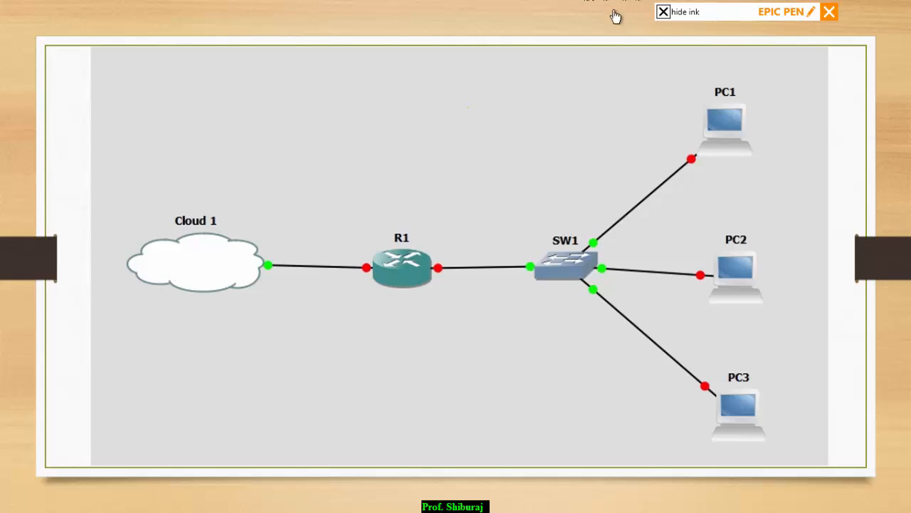
pyautogui.click(662, 11)
pyautogui.click(687, 57)
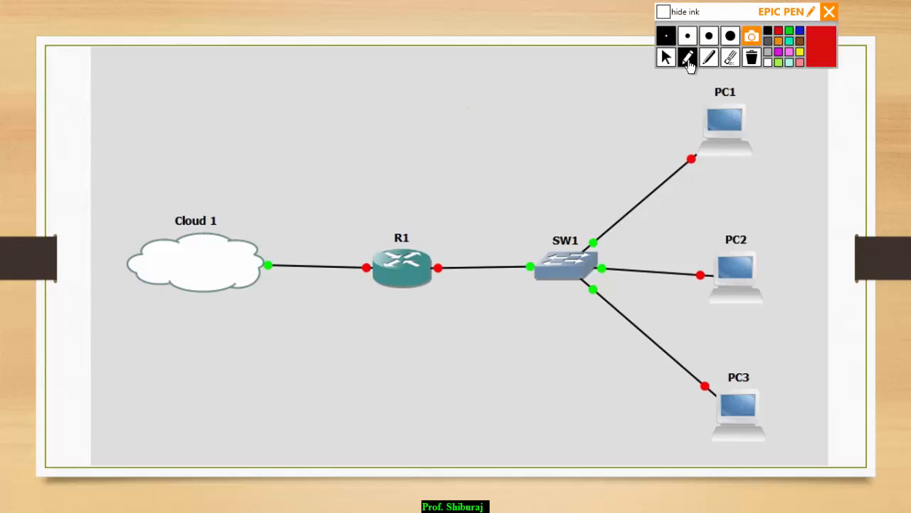
pyautogui.moveTo(389, 212)
pyautogui.mouseDown()
pyautogui.moveTo(394, 219)
pyautogui.moveTo(449, 149)
pyautogui.mouseUp()
pyautogui.moveTo(774, 275)
pyautogui.mouseDown()
pyautogui.moveTo(789, 292)
pyautogui.moveTo(821, 233)
pyautogui.mouseUp()
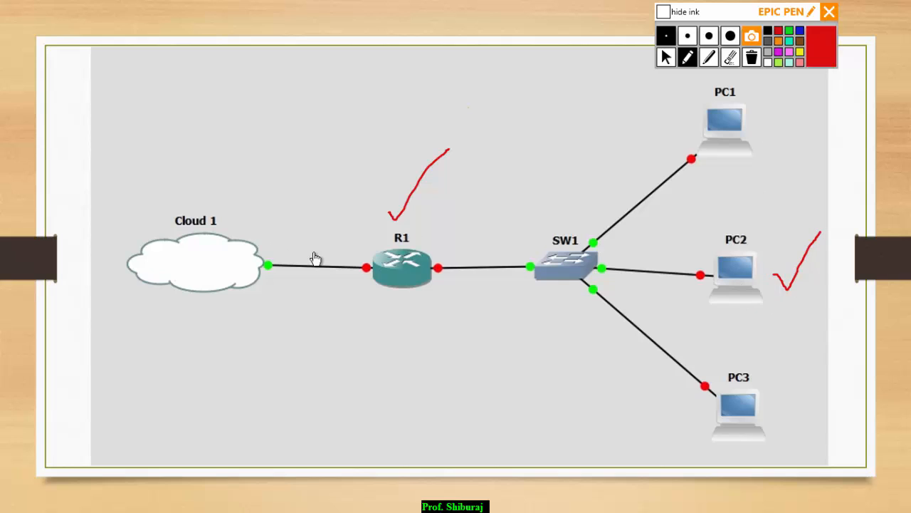
pyautogui.moveTo(709, 383); pyautogui.dragTo(789, 467)
pyautogui.moveTo(788, 391); pyautogui.dragTo(692, 458)
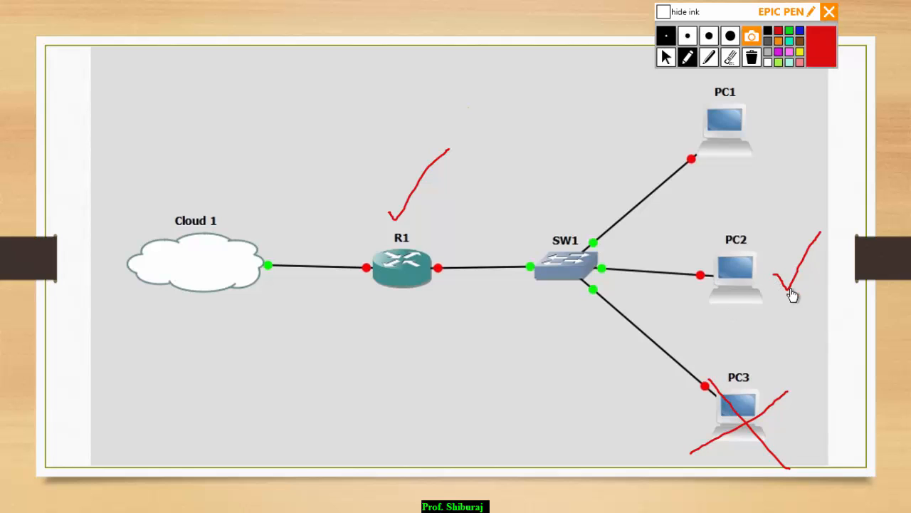
pyautogui.moveTo(738, 80)
pyautogui.mouseDown()
pyautogui.moveTo(682, 92)
pyautogui.moveTo(755, 174)
pyautogui.moveTo(746, 90)
pyautogui.moveTo(724, 80)
pyautogui.mouseUp()
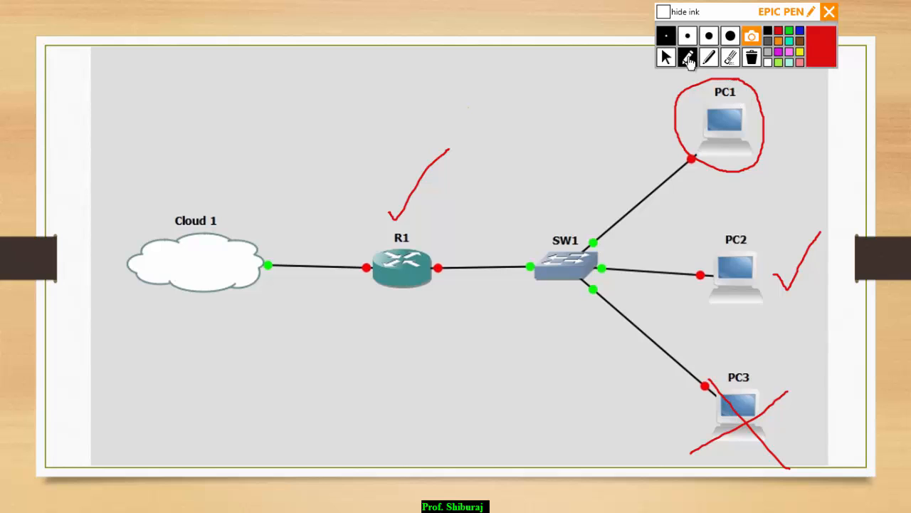
# Erase all the ink annotations and switch back to VirtualBox Manager.
pyautogui.click(752, 57)
pyautogui.click(666, 57)
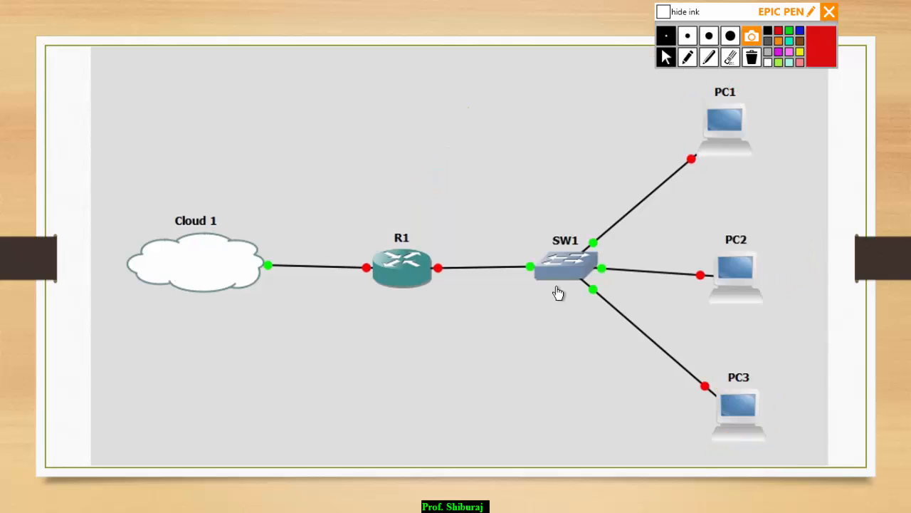
pyautogui.hotkey('alt', 'Tab')
pyautogui.hotkey('alt', 'Tab')
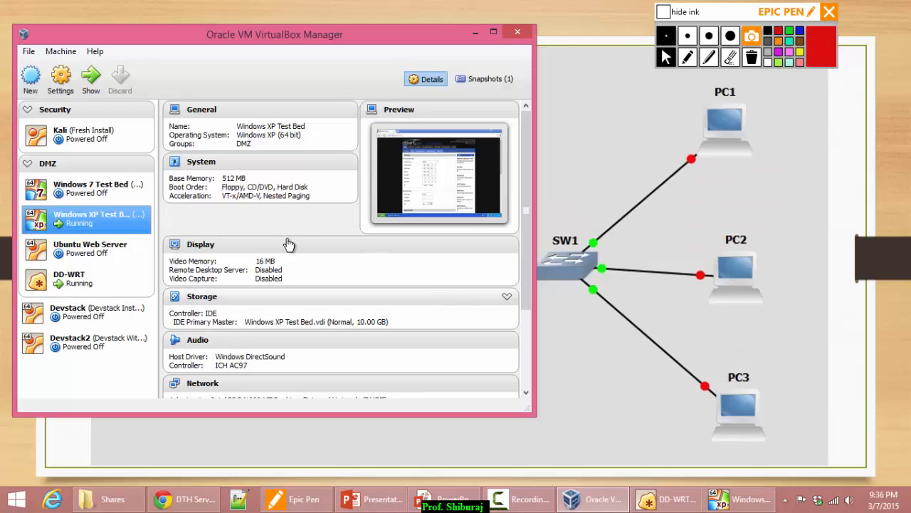
# Enable Ubuntu Web Server's Adapter 1 on Internal Network 'DMZ5', save, and boot the machine.
pyautogui.click(84, 248)
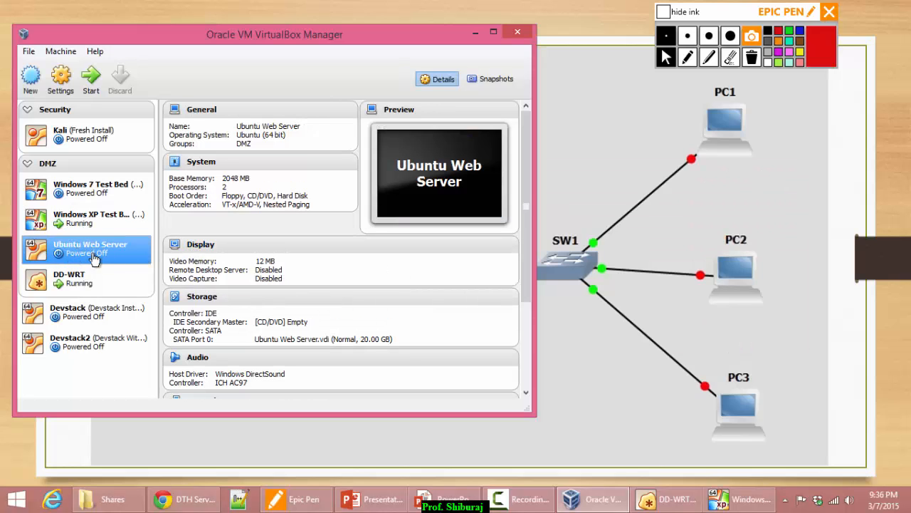
pyautogui.click(61, 79)
pyautogui.click(102, 176)
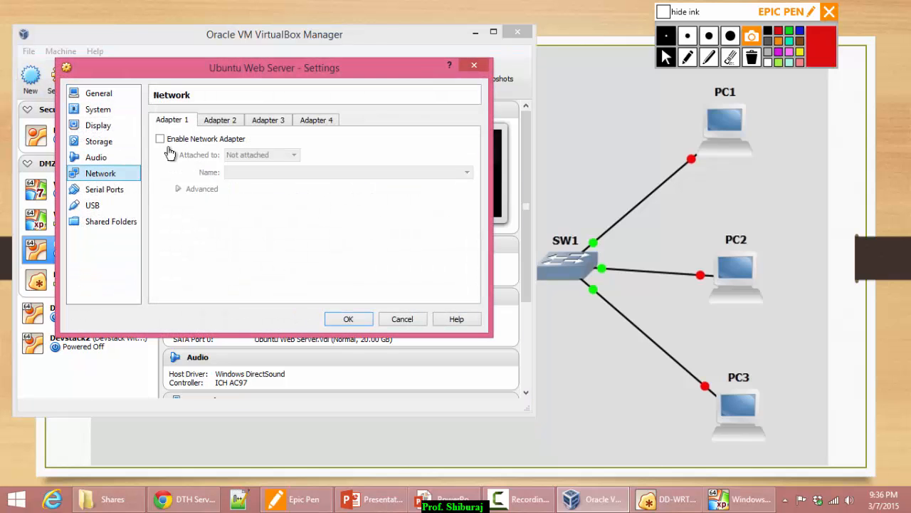
pyautogui.click(193, 141)
pyautogui.click(260, 154)
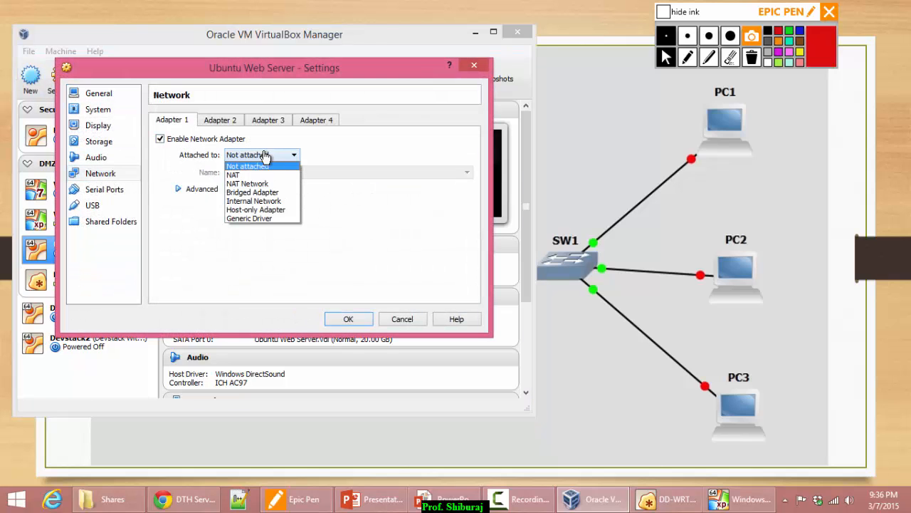
pyautogui.click(267, 202)
pyautogui.click(465, 175)
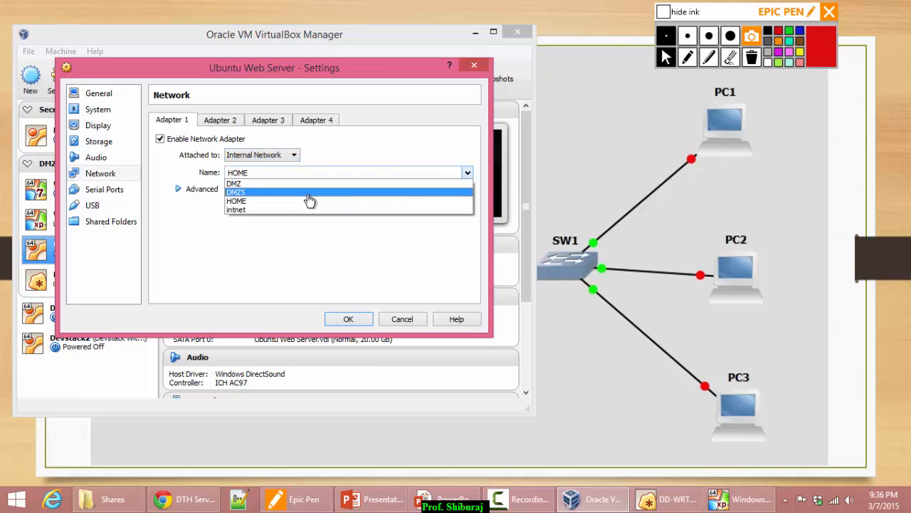
pyautogui.click(242, 198)
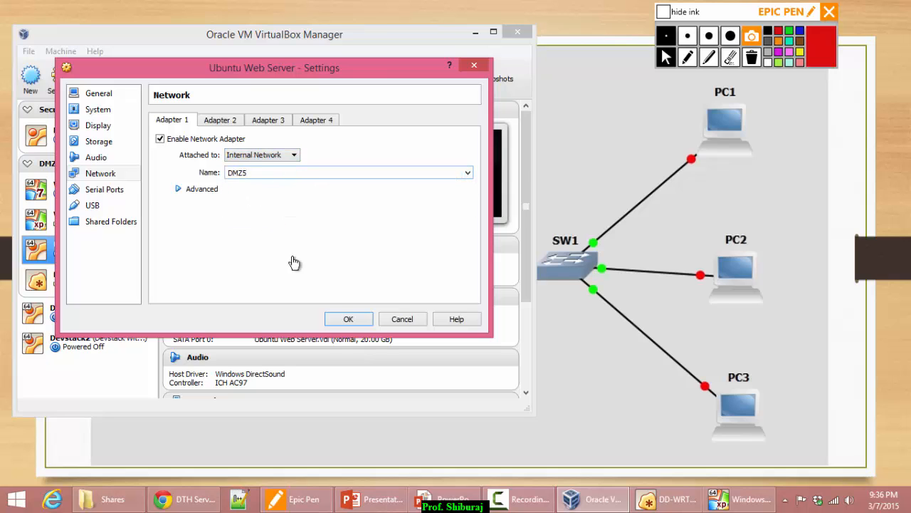
pyautogui.click(340, 318)
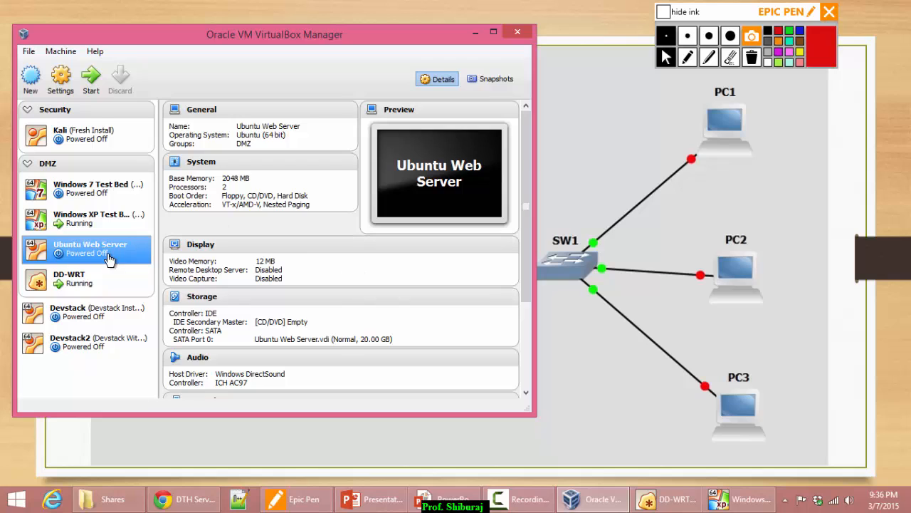
pyautogui.click(90, 77)
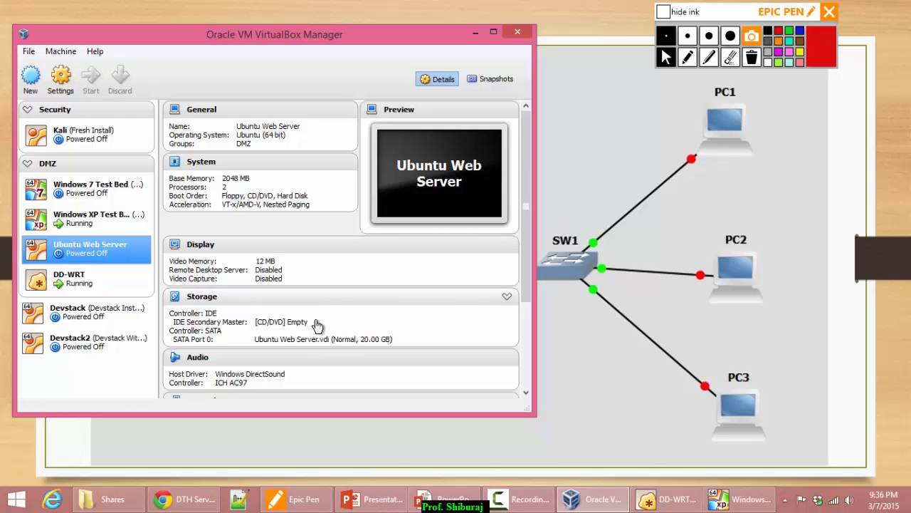
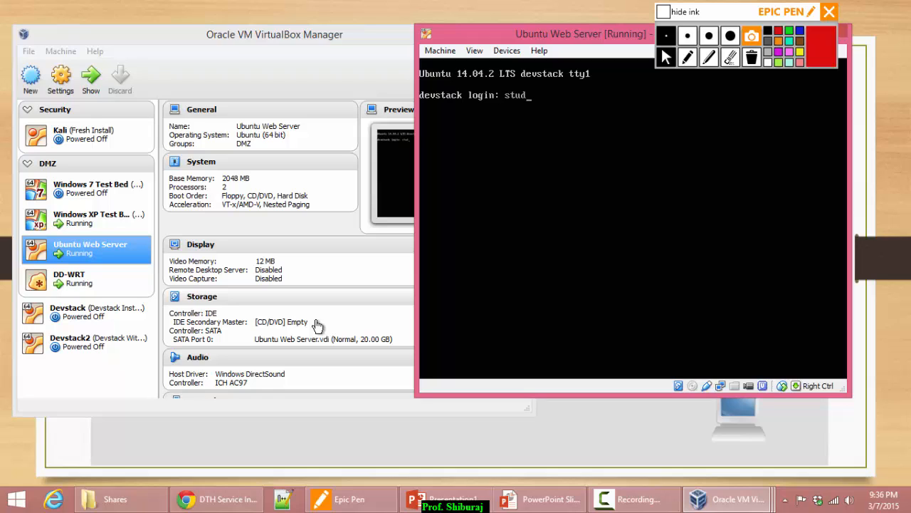
# Log into the Ubuntu Web Server as student and run ifconfig, showing eth0 at 192.168.2.122.
pyautogui.press('Return')
pyautogui.press('Return')
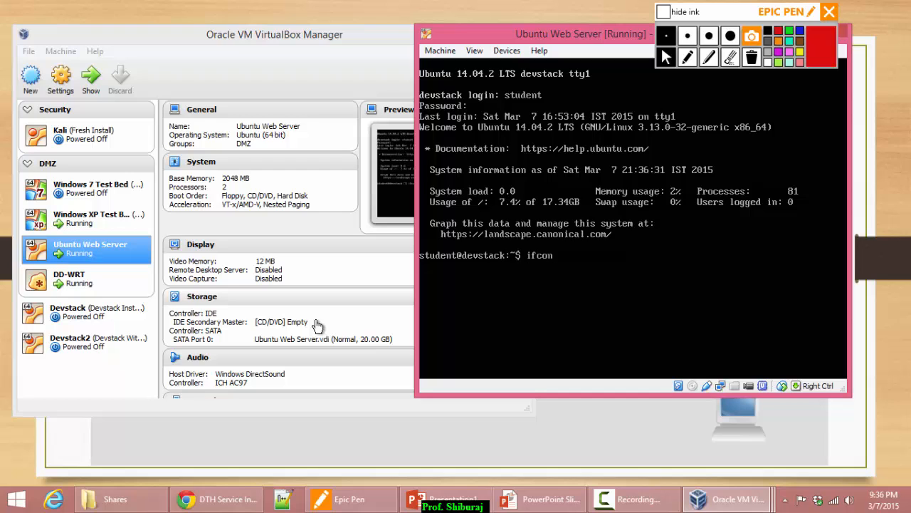
pyautogui.press('Return')
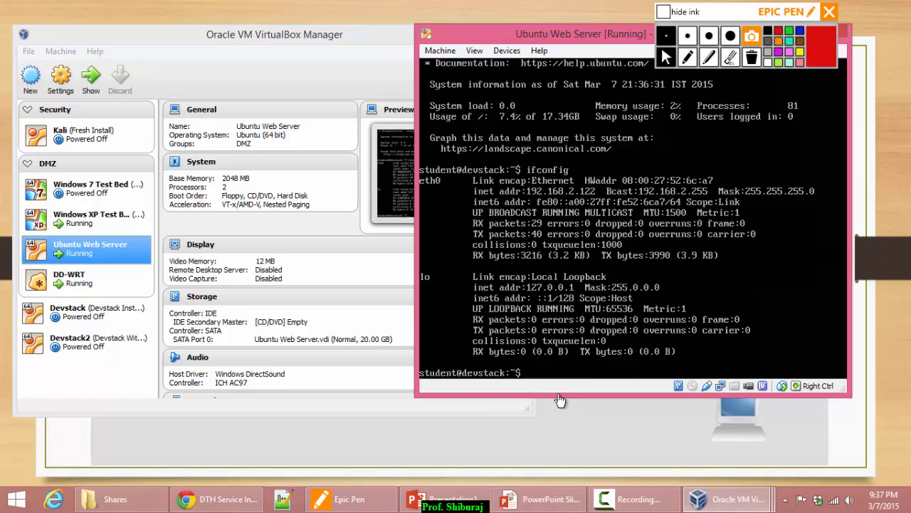
# In a new Chrome tab on the Windows XP Test Bed VM, load 192.168.2.122's Apache2 default page.
pyautogui.moveTo(228, 504)
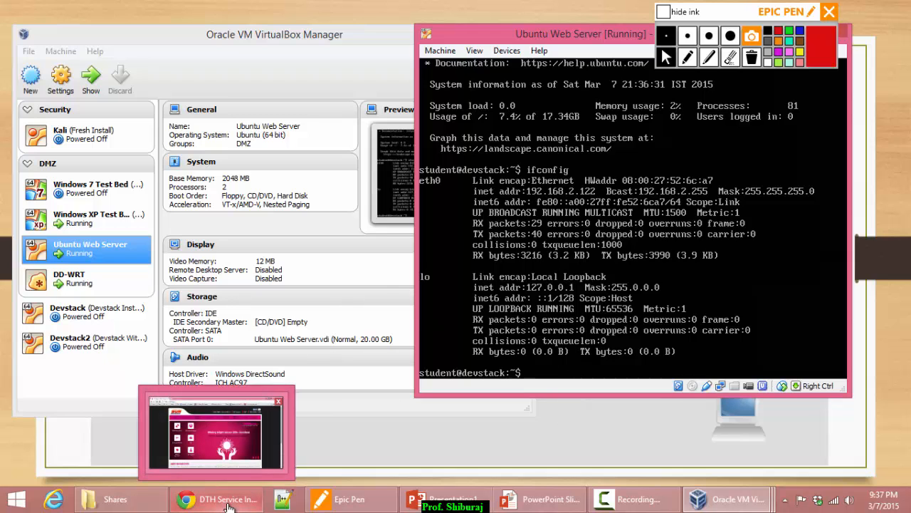
pyautogui.moveTo(752, 486)
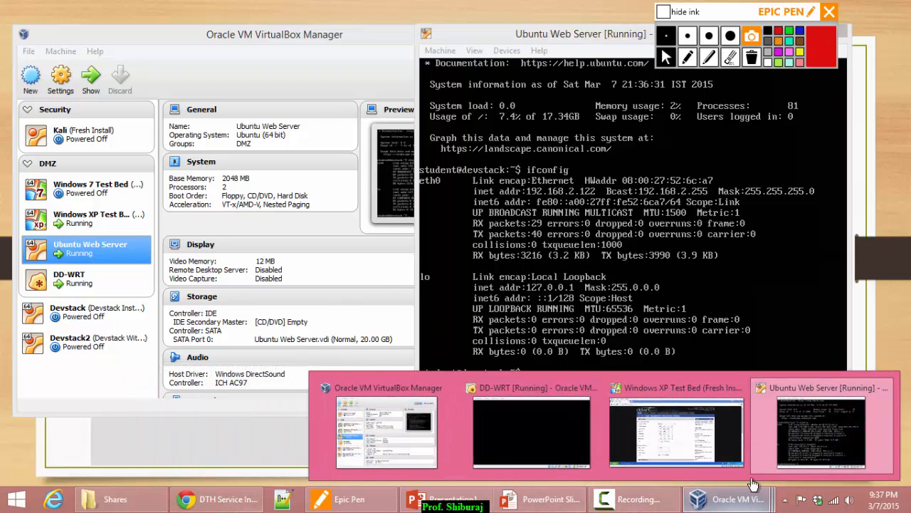
pyautogui.click(719, 420)
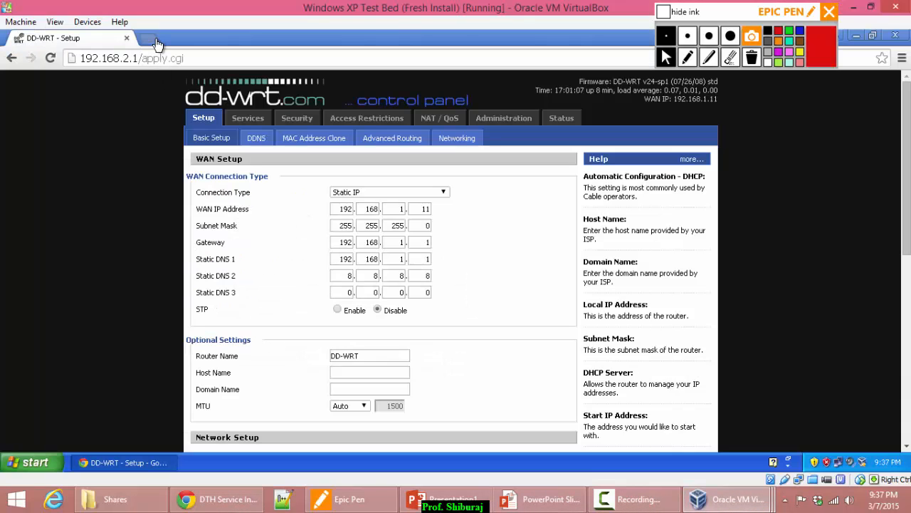
pyautogui.click(151, 40)
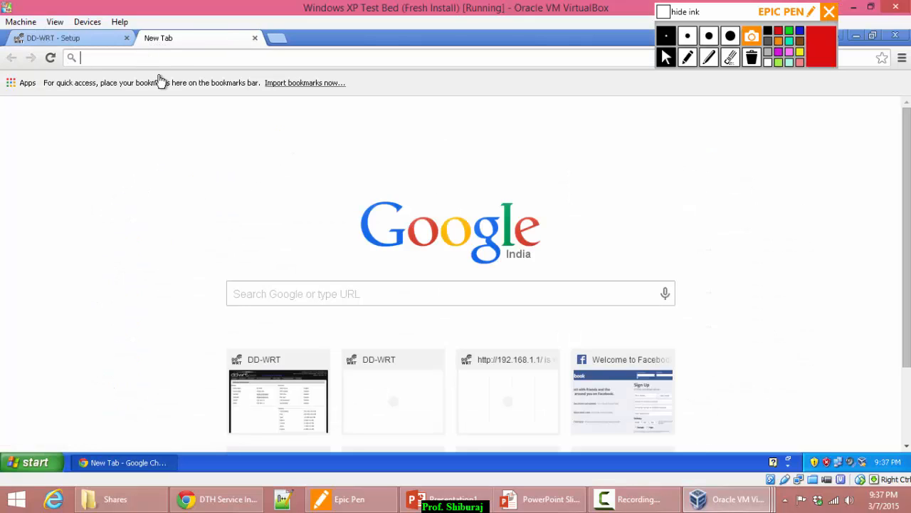
pyautogui.write('192.168.2.1')
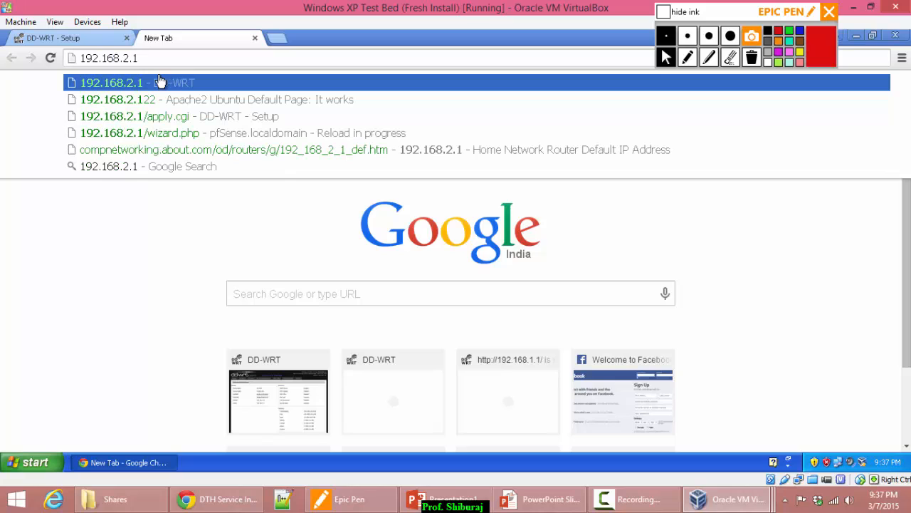
pyautogui.write('22')
pyautogui.click(161, 83)
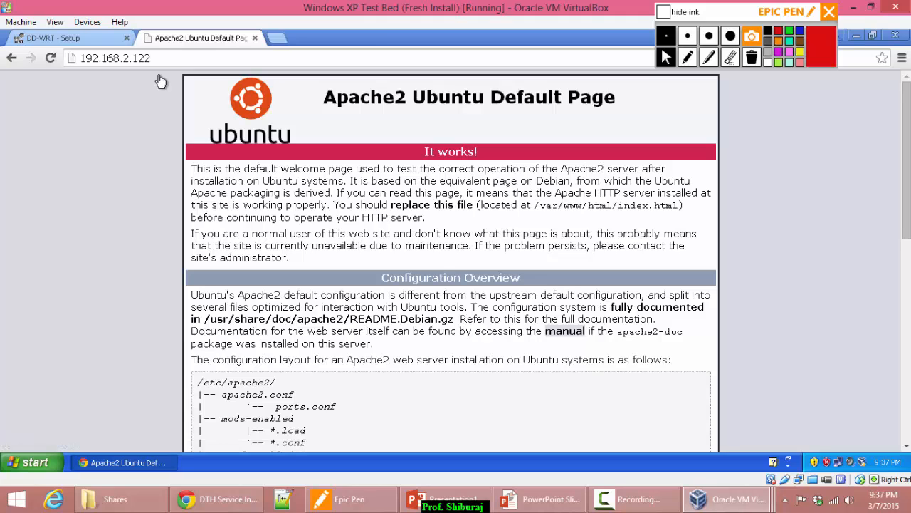
# On the network diagram slide, tick PC1, PC2 and R1 in red and draw arrows toward PC1 and above Cloud 1.
pyautogui.click(514, 497)
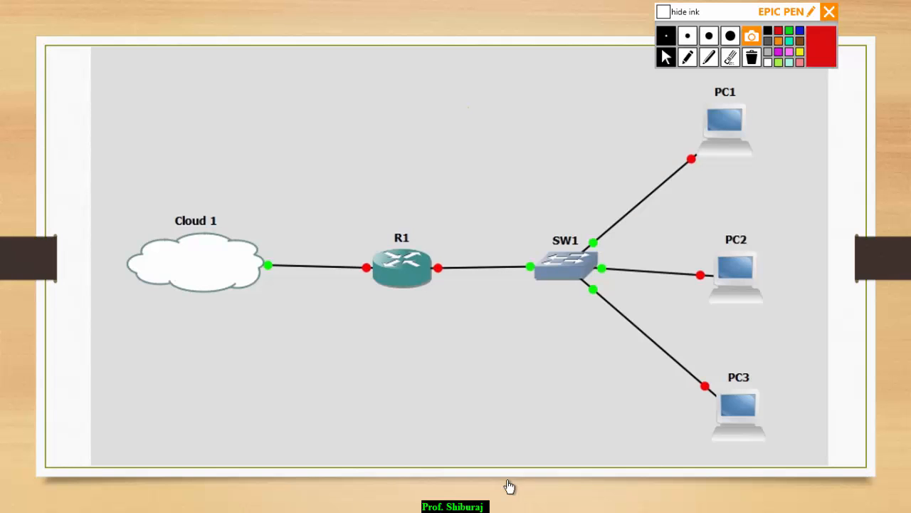
pyautogui.click(688, 60)
pyautogui.moveTo(761, 129); pyautogui.dragTo(836, 76)
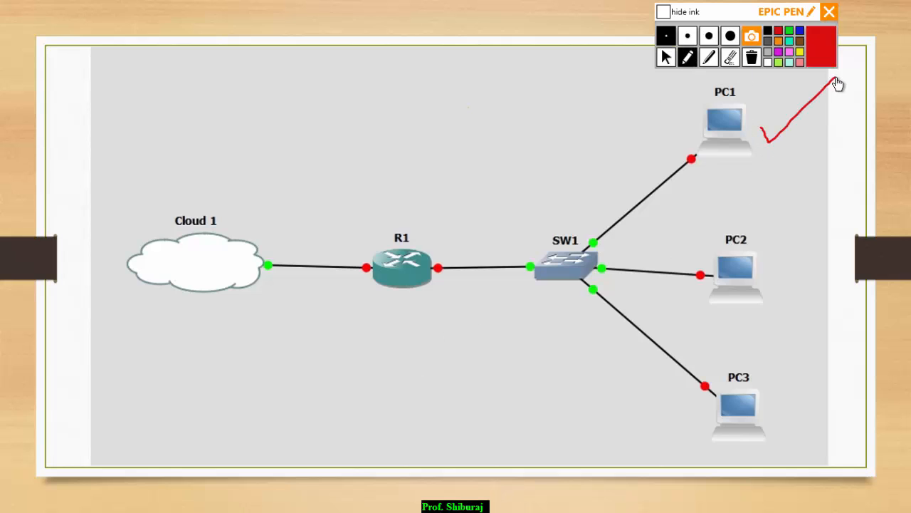
pyautogui.moveTo(791, 283); pyautogui.dragTo(847, 229)
pyautogui.moveTo(406, 215); pyautogui.dragTo(473, 151)
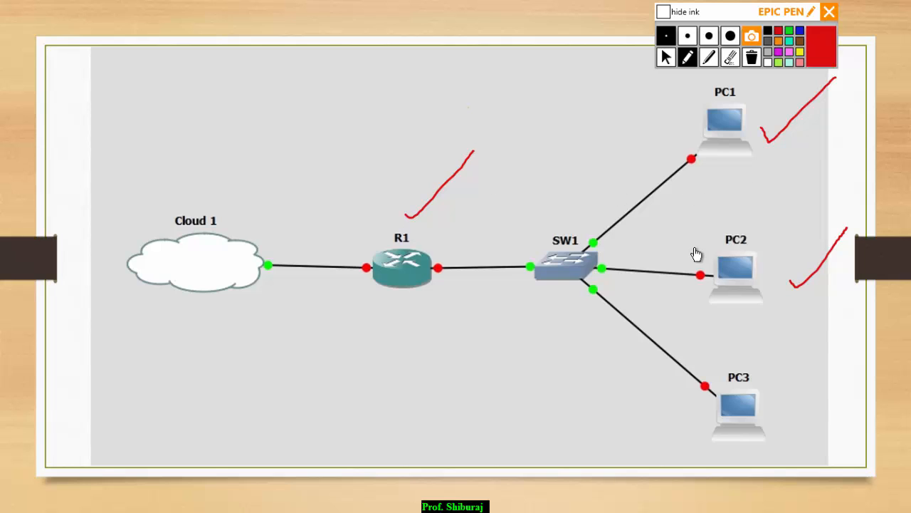
pyautogui.moveTo(703, 261)
pyautogui.mouseDown()
pyautogui.moveTo(643, 248)
pyautogui.moveTo(707, 183)
pyautogui.moveTo(717, 203)
pyautogui.mouseUp()
pyautogui.click(683, 182)
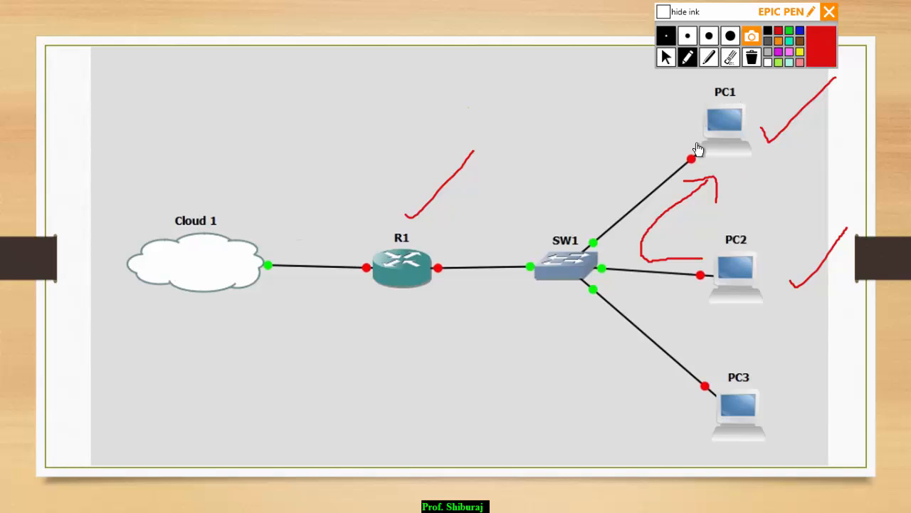
pyautogui.moveTo(171, 195)
pyautogui.mouseDown()
pyautogui.moveTo(244, 192)
pyautogui.moveTo(213, 211)
pyautogui.mouseUp()
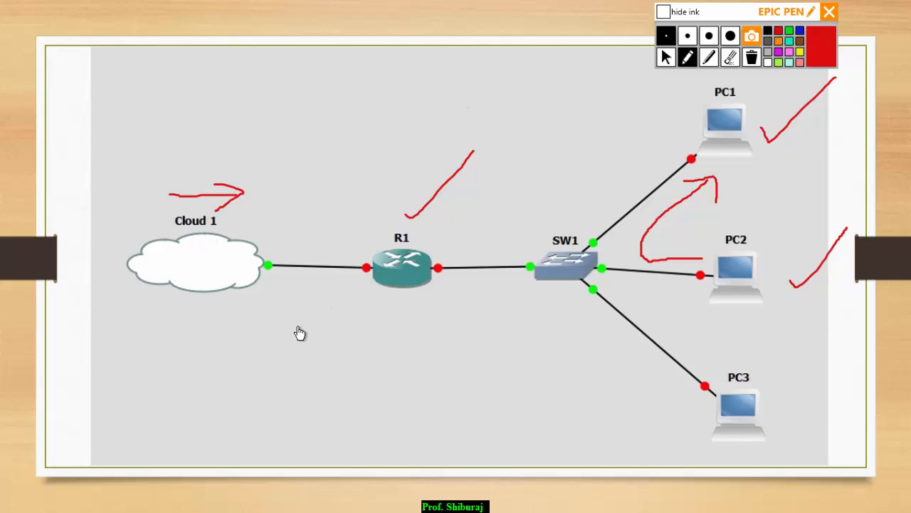
# Erase all the red annotations and leave Epic Pen's annotation mode.
pyautogui.click(752, 57)
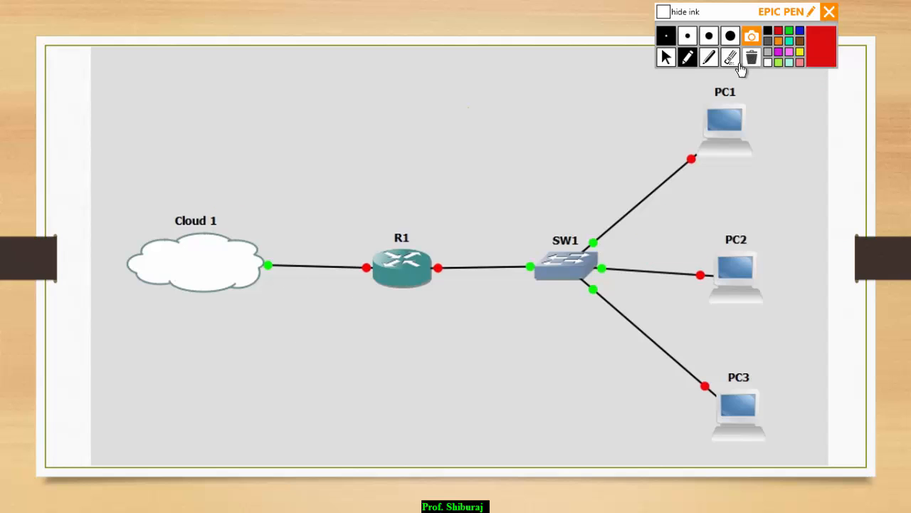
pyautogui.click(668, 59)
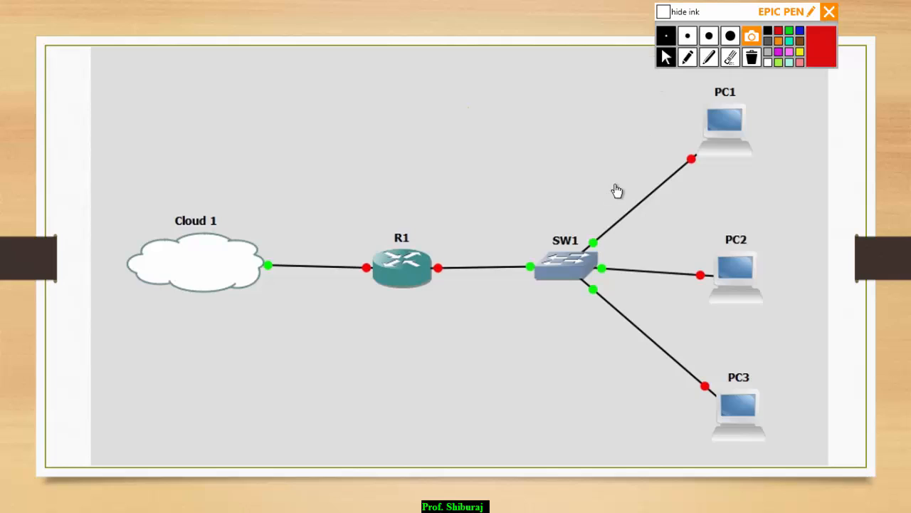
pyautogui.hotkey('alt', 'Tab')
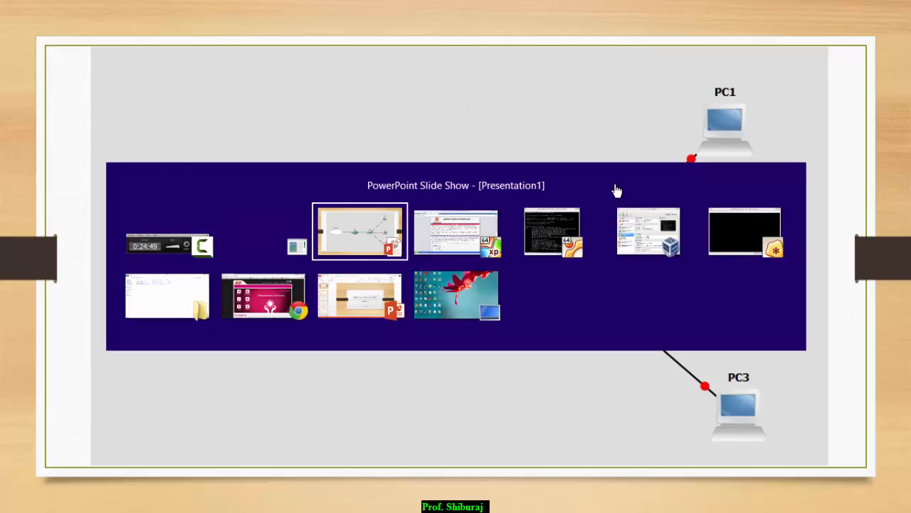
# Switch to the host's Chrome, open a fresh tab and close the Sun Direct tab.
pyautogui.press('Tab')
pyautogui.press('Tab')
pyautogui.press('Tab')
pyautogui.press('Tab')
pyautogui.press('Tab')
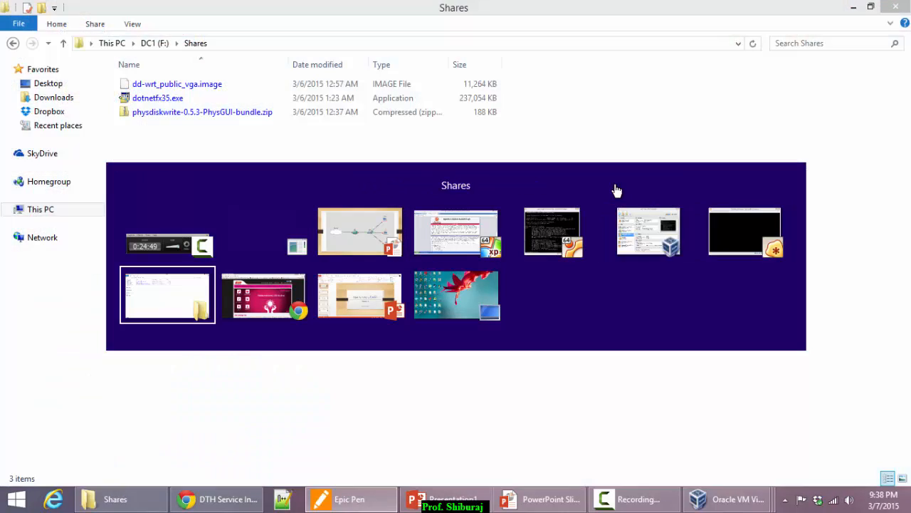
pyautogui.press('Tab')
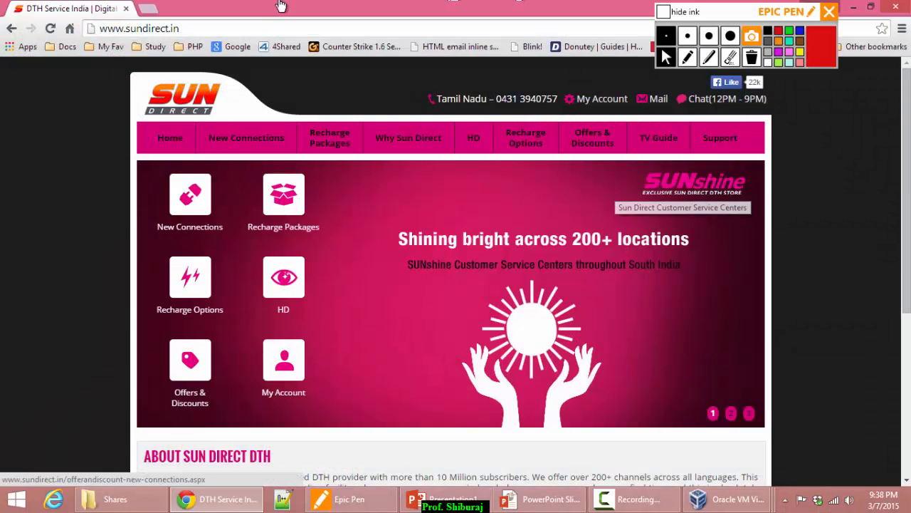
pyautogui.click(148, 9)
pyautogui.click(126, 8)
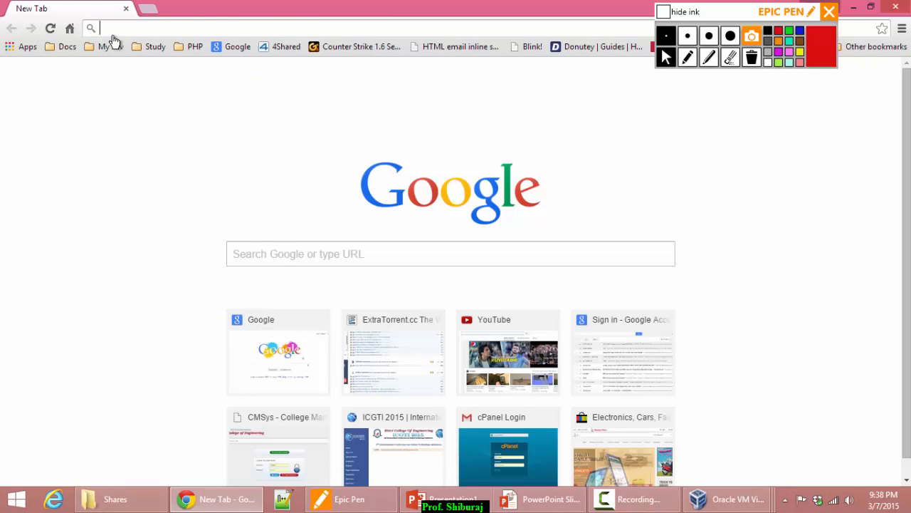
# Request 192.168.2.122 from the host's Chrome, then bring the Windows XP test VM forward.
pyautogui.write('192')
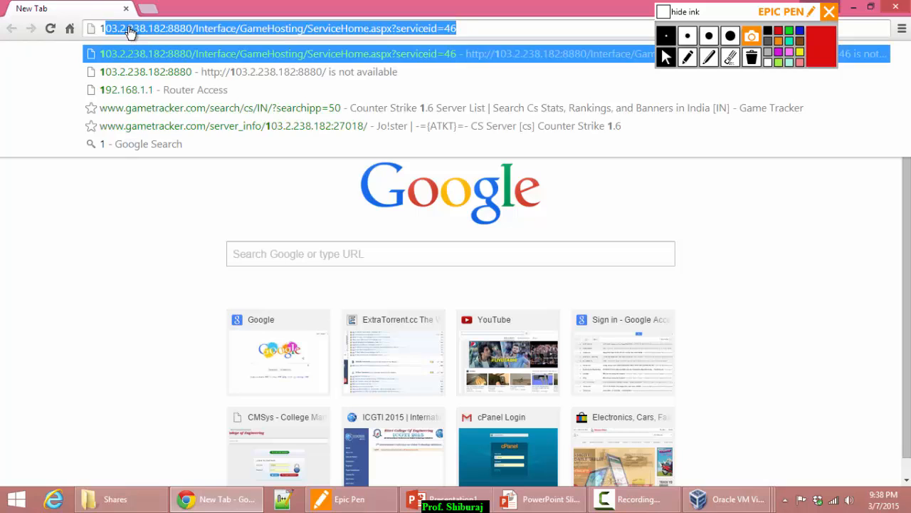
pyautogui.press('Right')
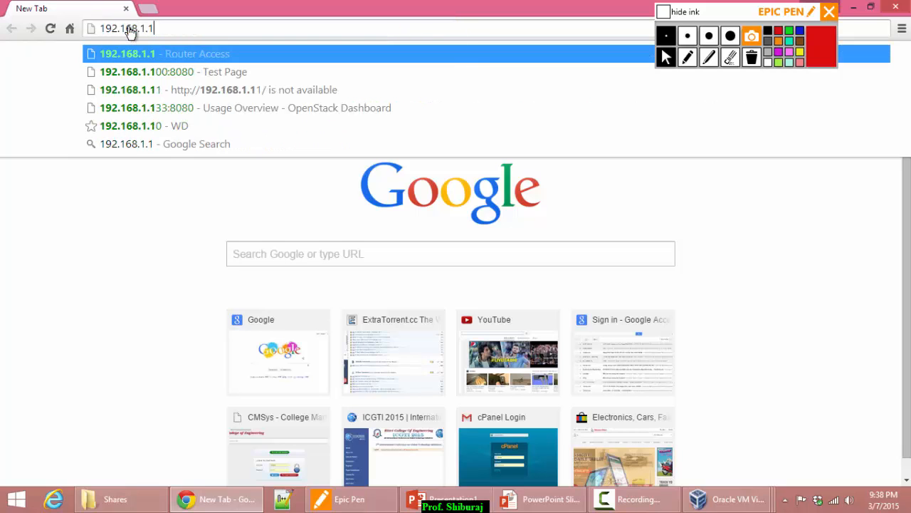
pyautogui.press('BackSpace')
pyautogui.press('BackSpace')
pyautogui.press('BackSpace')
pyautogui.write('2.')
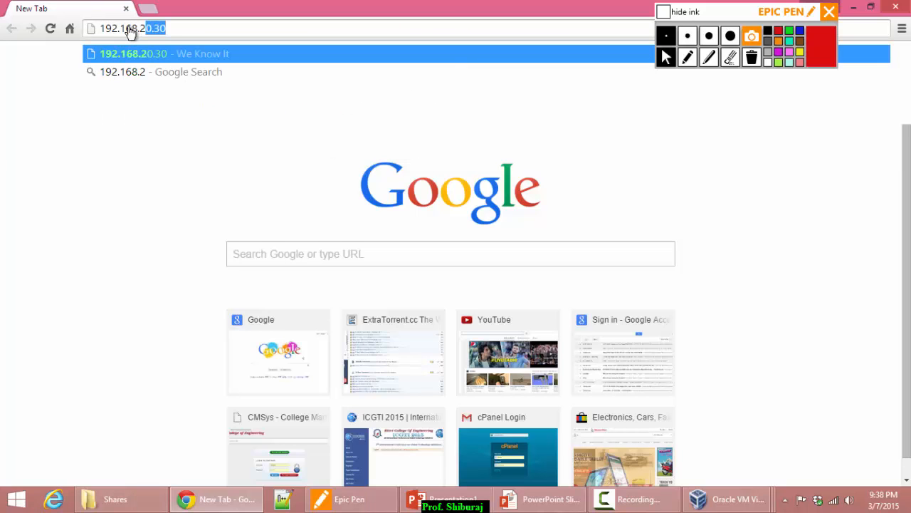
pyautogui.write('122')
pyautogui.press('Return')
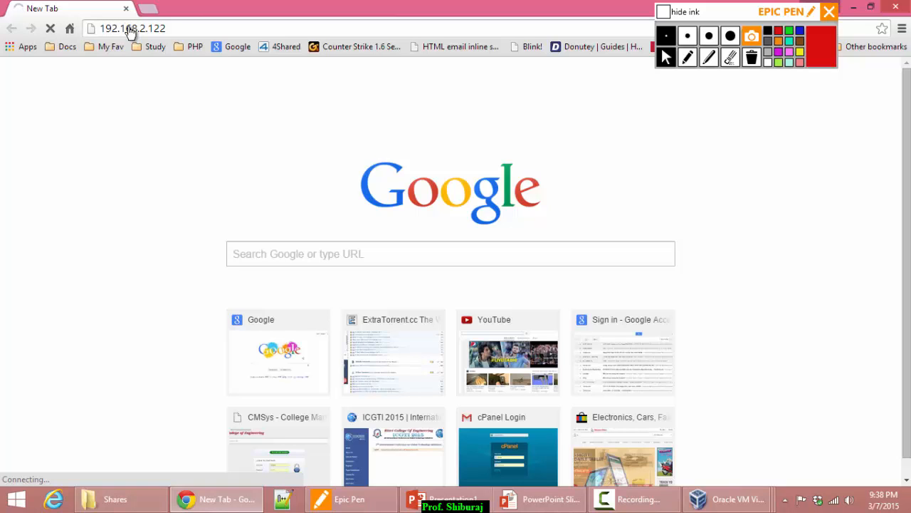
pyautogui.moveTo(698, 497)
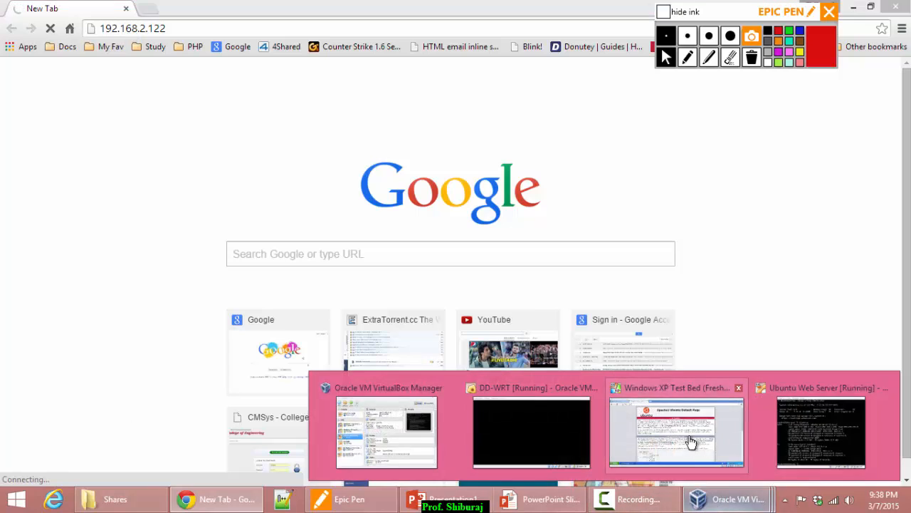
pyautogui.click(696, 448)
# Show the DD-WRT Basic Setup page with WAN IP 192.168.1.11, then return to the slideshow.
pyautogui.click(83, 41)
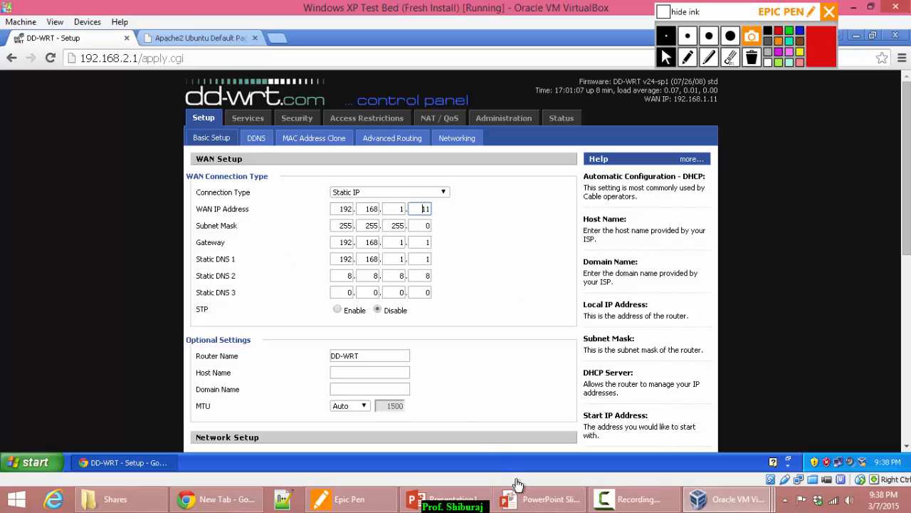
pyautogui.click(531, 499)
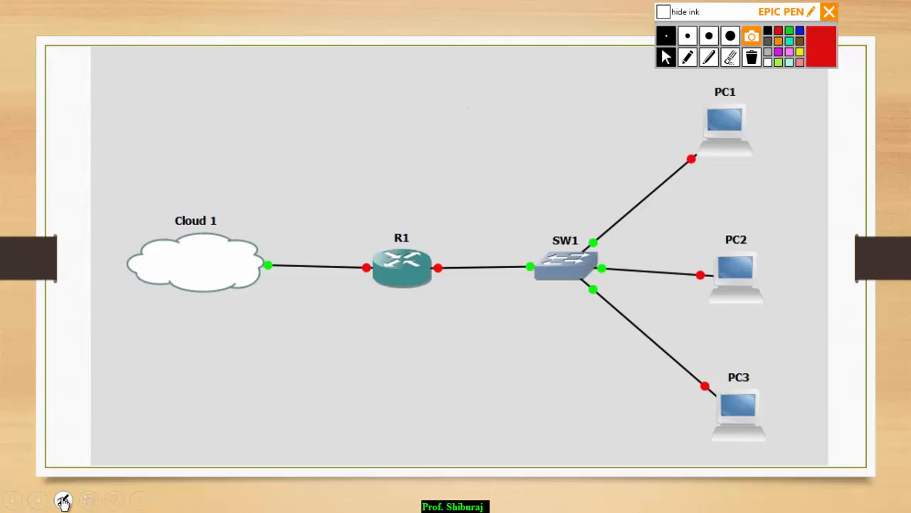
# Point at router R1 with the slideshow laser pointer, then return to Chrome's failed 192.168.2.122 page.
pyautogui.click(62, 499)
pyautogui.click(48, 375)
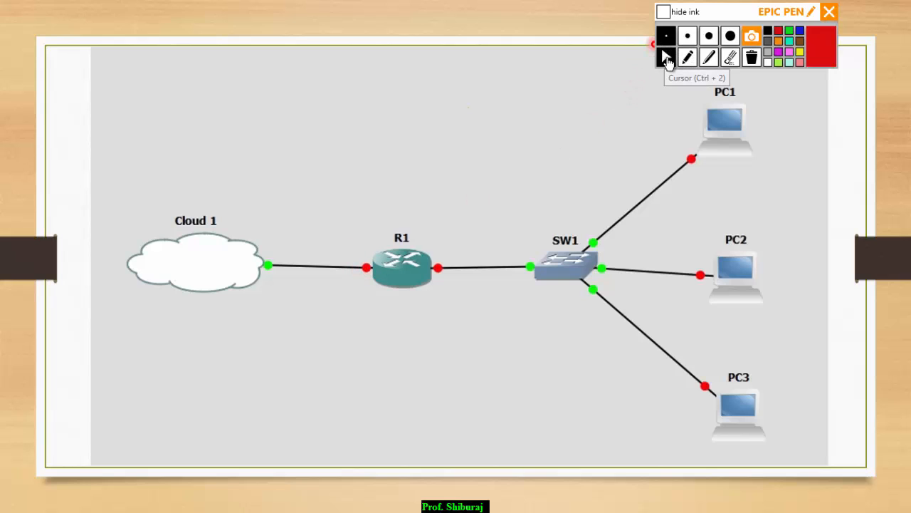
pyautogui.hotkey('alt', 'Tab')
pyautogui.hotkey('alt', 'Tab')
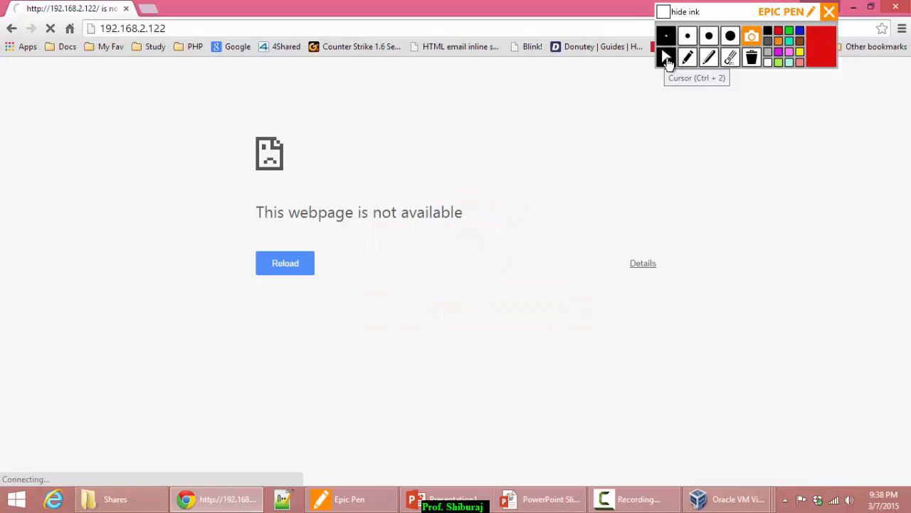
# Start changing the failed address to end in 1.11, then abandon the edit.
pyautogui.click(185, 32)
pyautogui.press('BackSpace')
pyautogui.press('BackSpace')
pyautogui.press('BackSpace')
pyautogui.press('BackSpace')
pyautogui.press('BackSpace')
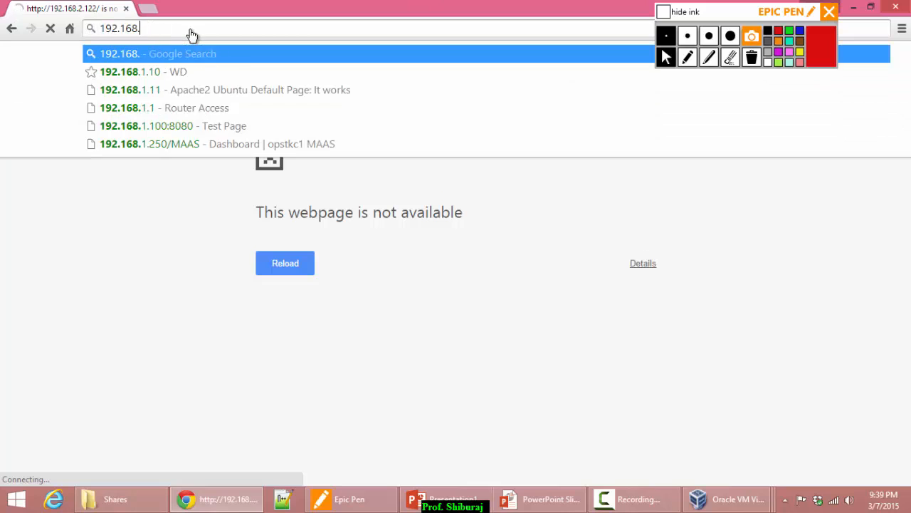
pyautogui.write('1.11')
pyautogui.press('Escape')
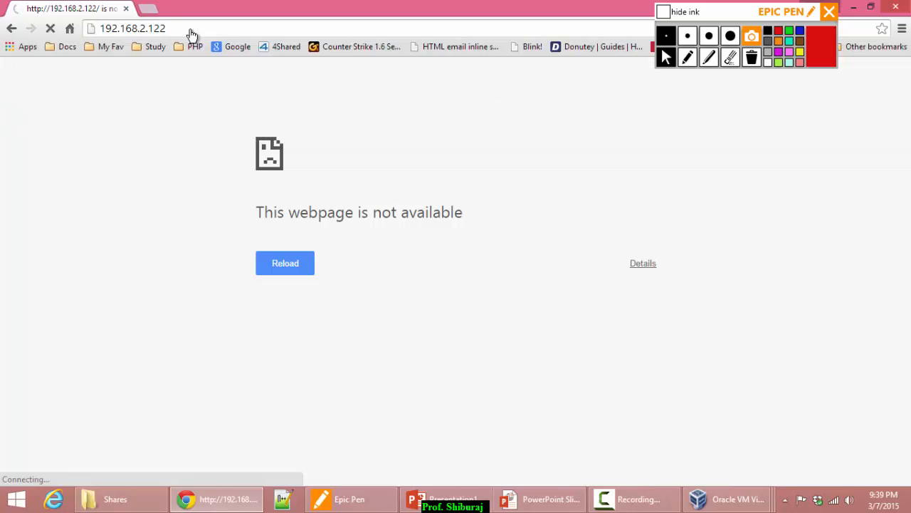
# Load the router's WAN address 192.168.1.11 in a new tab.
pyautogui.click(150, 10)
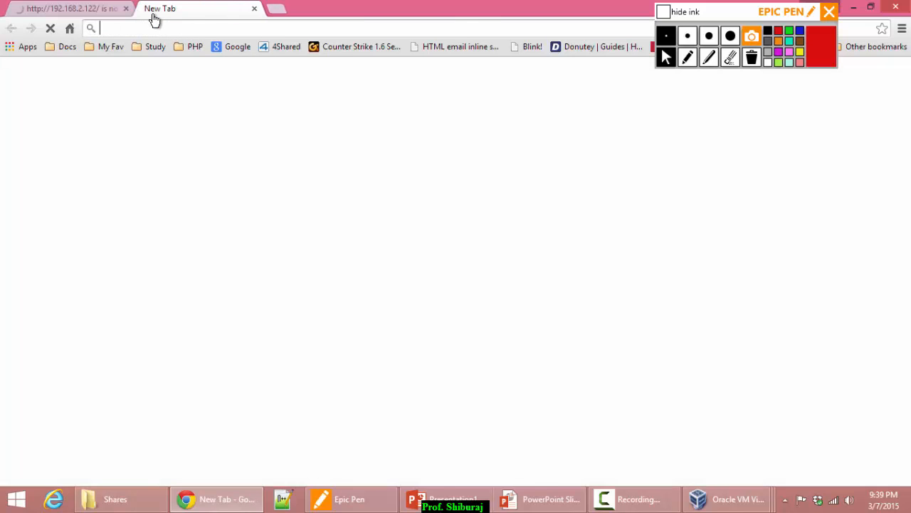
pyautogui.write('192.168.1.1')
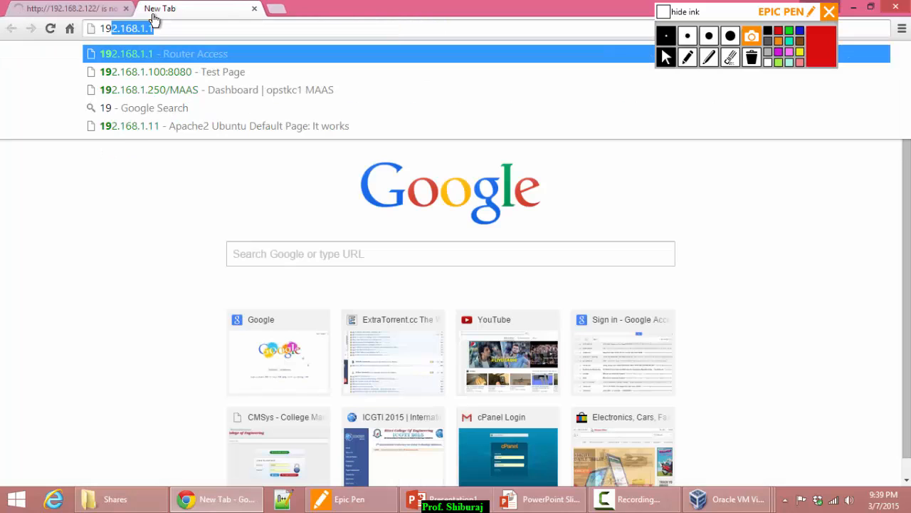
pyautogui.press('Right')
pyautogui.write('1')
pyautogui.press('Return')
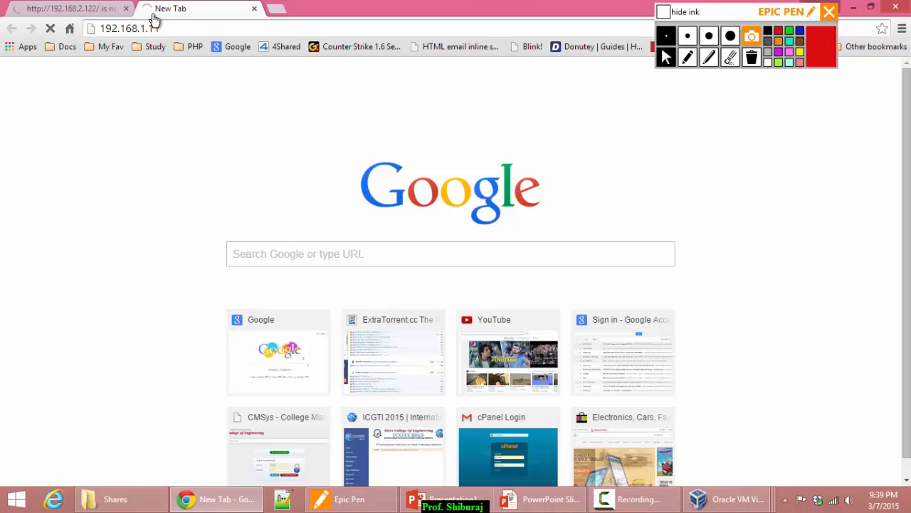
# Close the failed 192.168.2.122 tab and return to the network-diagram slideshow.
pyautogui.click(104, 10)
pyautogui.click(126, 9)
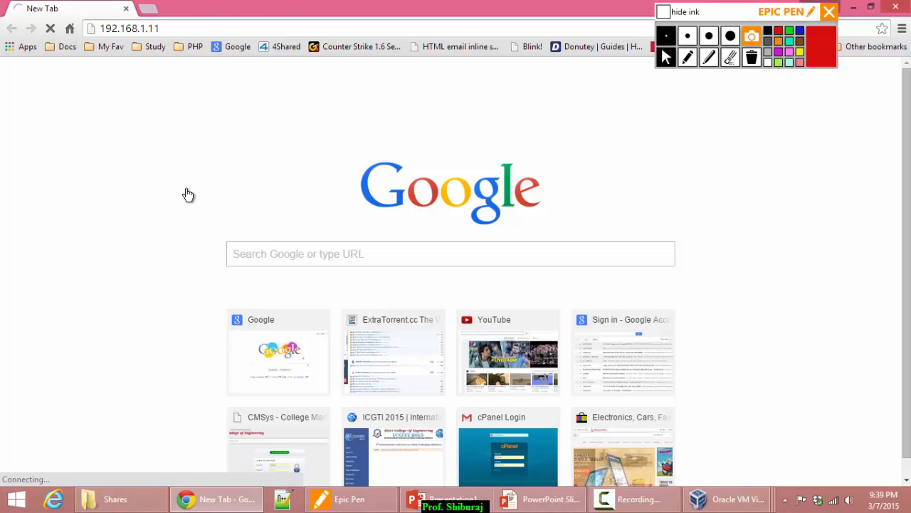
pyautogui.click(522, 498)
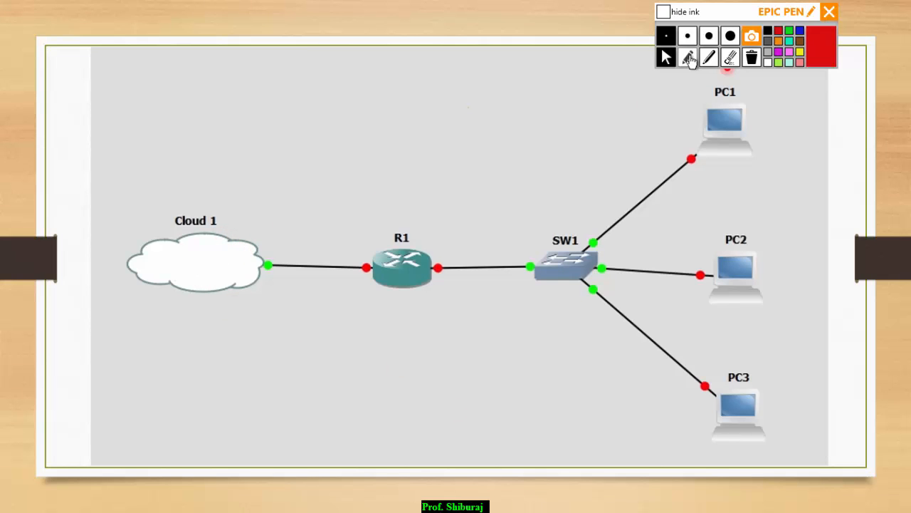
# Draw a red path from Cloud 1 to PC1 and write DMZ above R1, then clear the ink.
pyautogui.click(689, 58)
pyautogui.moveTo(241, 225)
pyautogui.mouseDown()
pyautogui.moveTo(431, 237)
pyautogui.moveTo(680, 145)
pyautogui.moveTo(683, 178)
pyautogui.mouseUp()
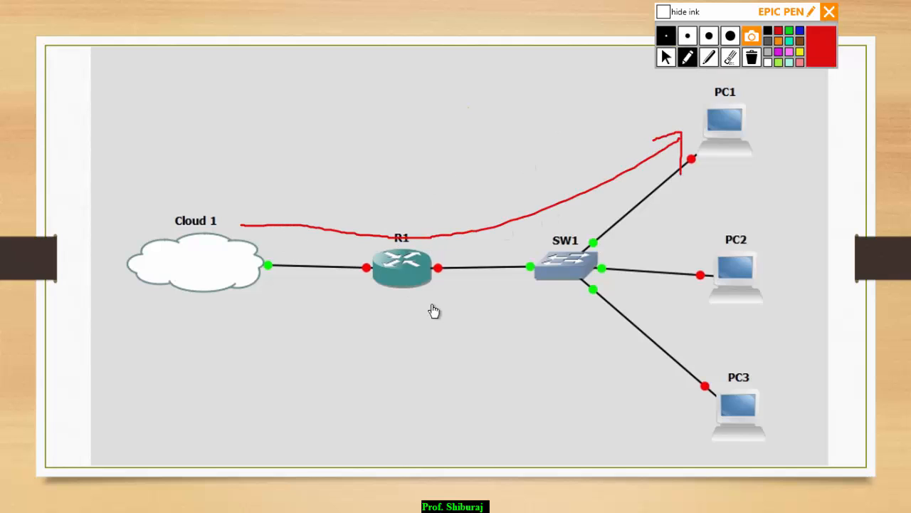
pyautogui.moveTo(397, 209)
pyautogui.mouseDown()
pyautogui.moveTo(407, 223)
pyautogui.moveTo(421, 209)
pyautogui.moveTo(456, 206)
pyautogui.moveTo(477, 177)
pyautogui.moveTo(490, 187)
pyautogui.mouseUp()
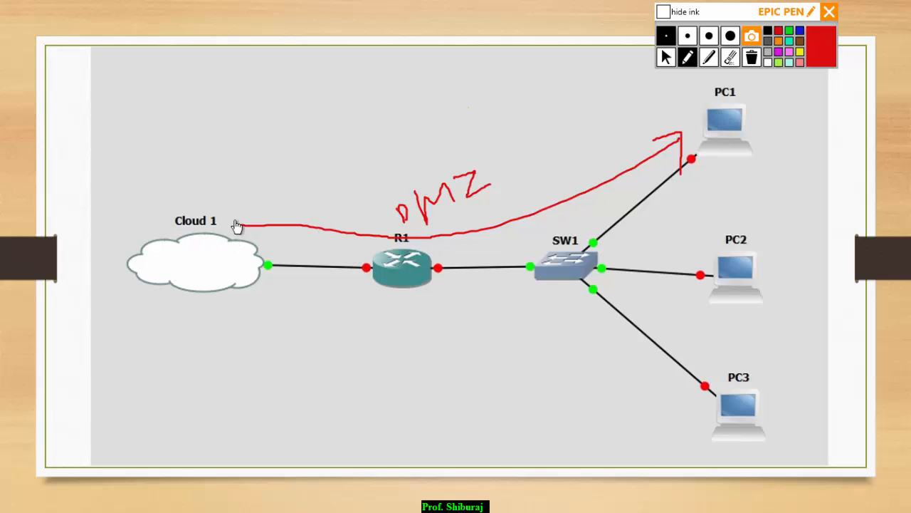
pyautogui.click(665, 57)
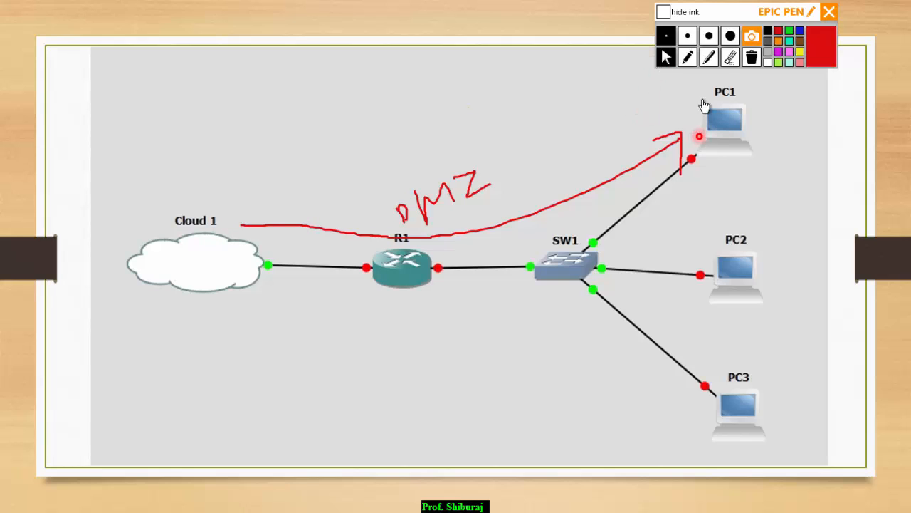
pyautogui.click(752, 58)
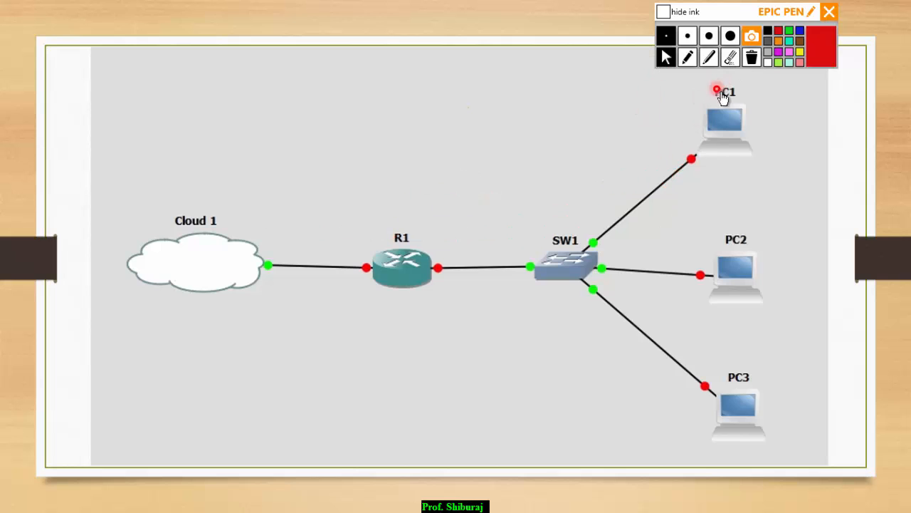
# Cycle through the open windows with Alt+Tab toward the Windows XP VM.
pyautogui.hotkey('alt', 'Tab')
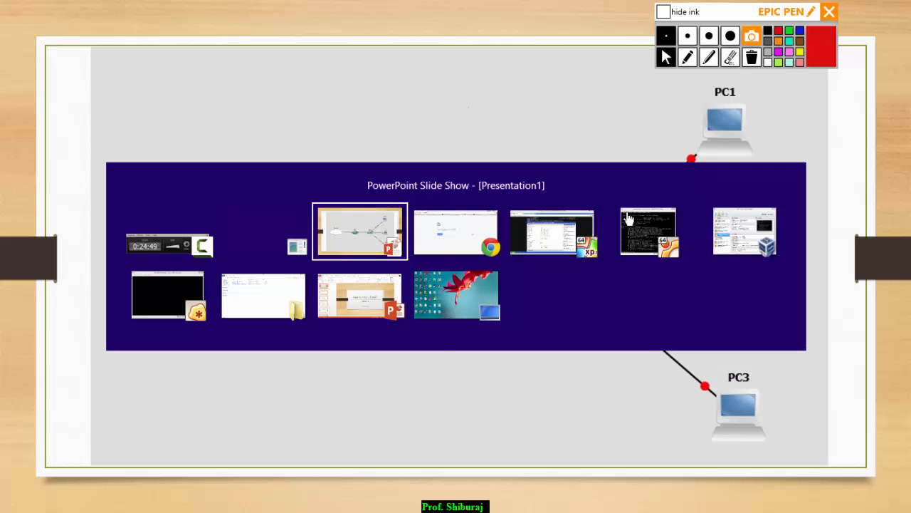
pyautogui.hotkey('alt', 'Tab')
pyautogui.hotkey('alt', 'Tab')
pyautogui.hotkey('alt', 'Tab')
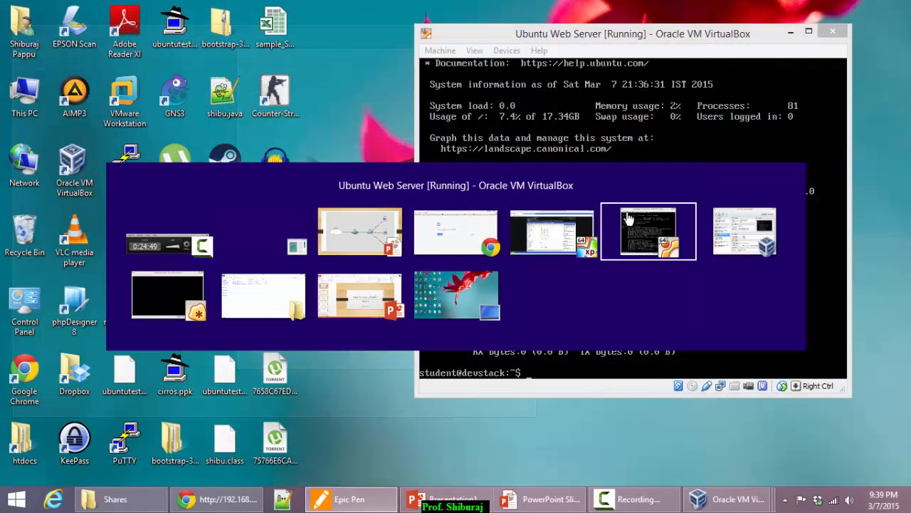
pyautogui.hotkey('alt', 'Tab')
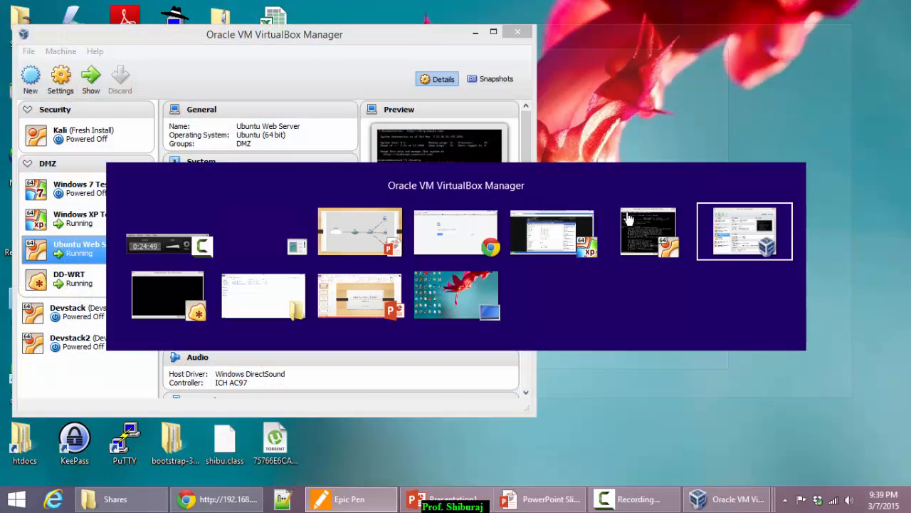
pyautogui.hotkey('alt', 'Tab')
pyautogui.hotkey('alt', 'Tab')
pyautogui.hotkey('alt', 'Tab')
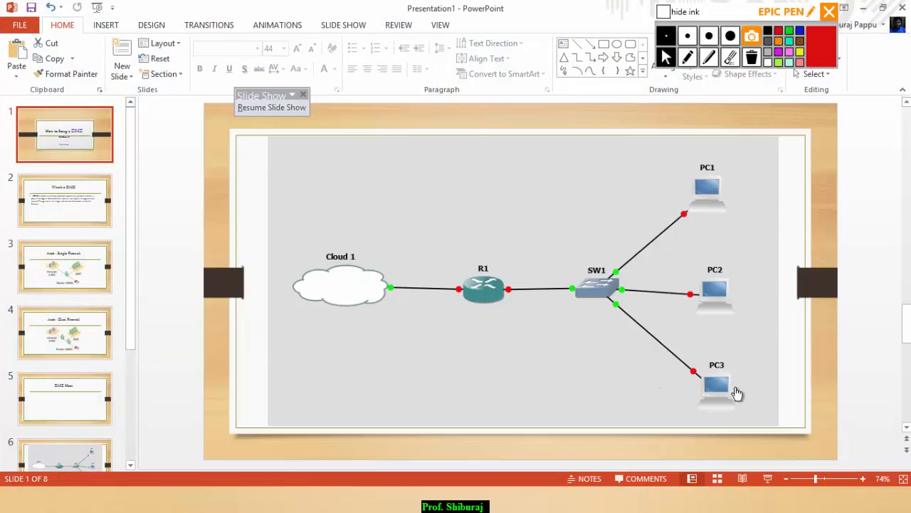
pyautogui.hotkey('alt', 'Tab')
pyautogui.hotkey('alt', 'Tab')
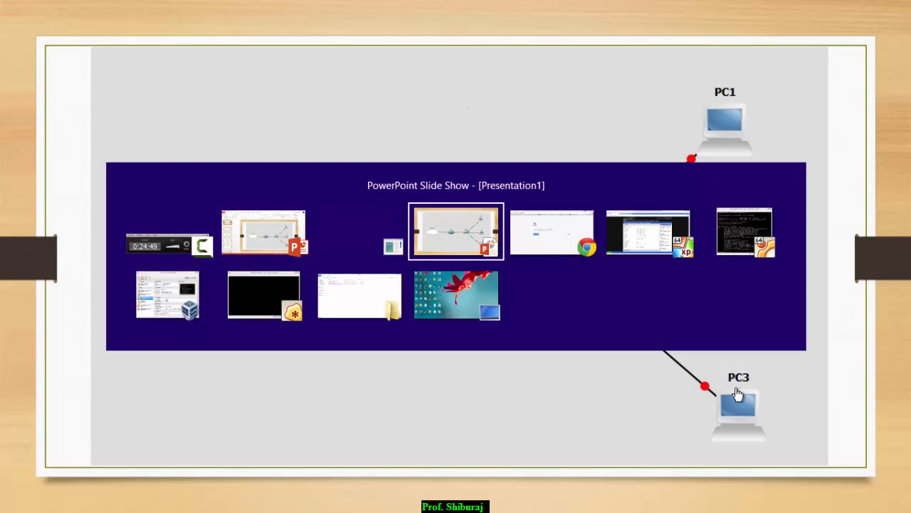
pyautogui.hotkey('alt', 'Tab')
pyautogui.hotkey('alt', 'Tab')
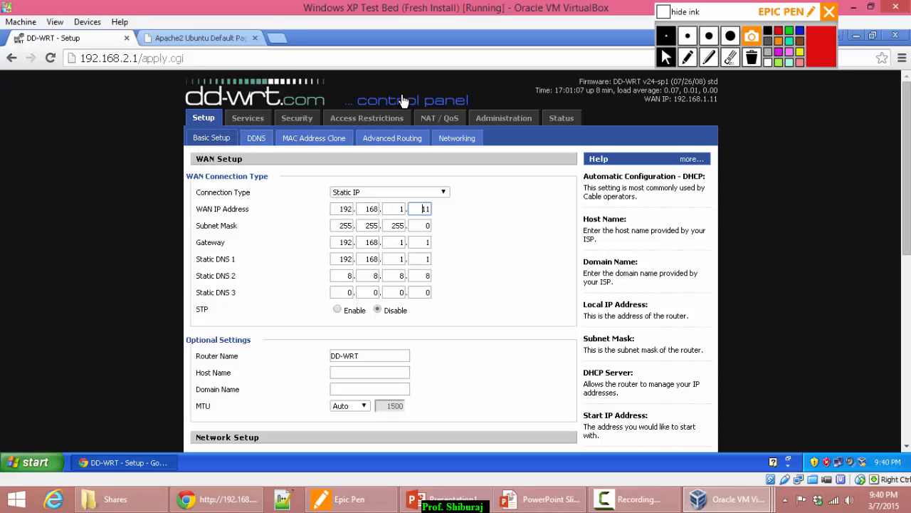
# On DD-WRT's NAT/QoS DMZ page, set the DMZ host address to 192.168.2.122.
pyautogui.click(436, 118)
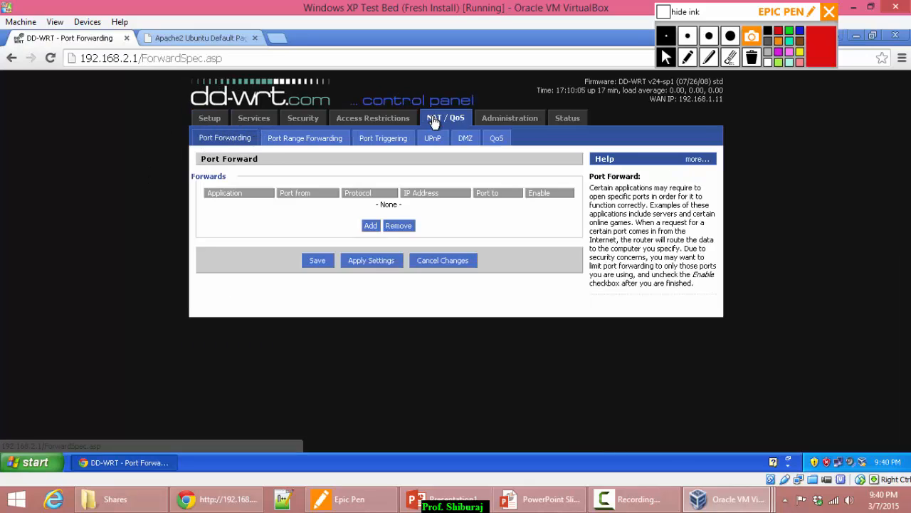
pyautogui.click(462, 140)
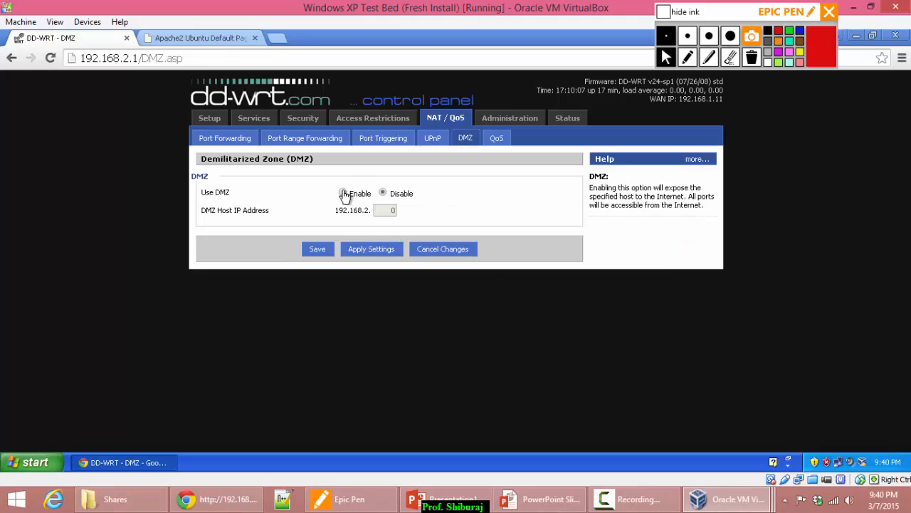
pyautogui.doubleClick(383, 211)
pyautogui.click(178, 40)
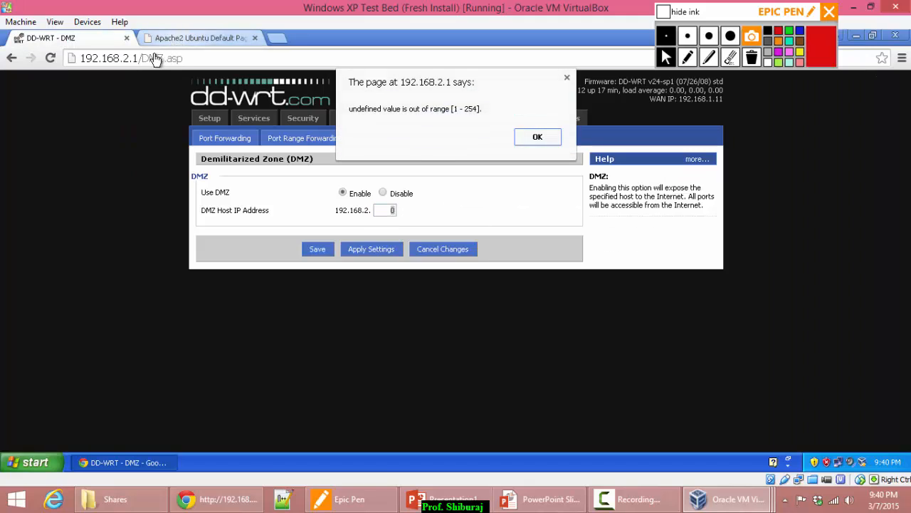
pyautogui.click(536, 141)
pyautogui.click(202, 45)
pyautogui.click(534, 137)
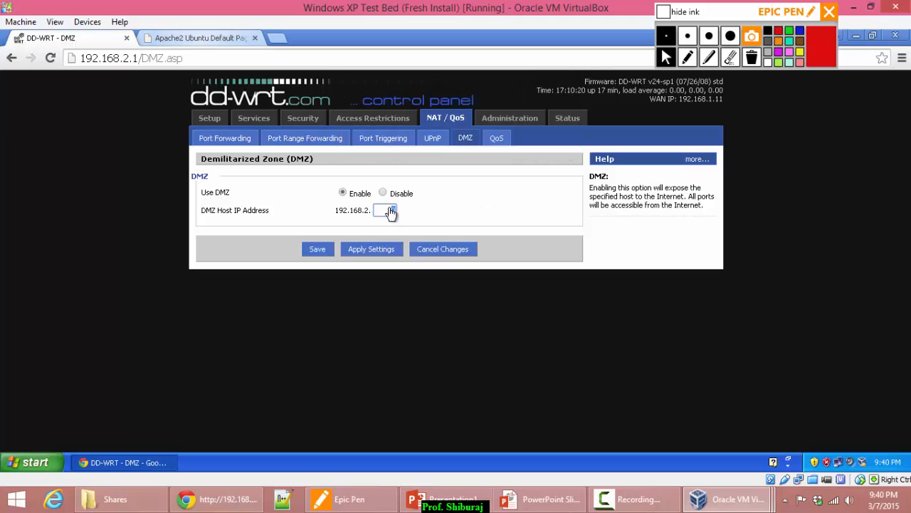
pyautogui.click(392, 212)
pyautogui.click(174, 39)
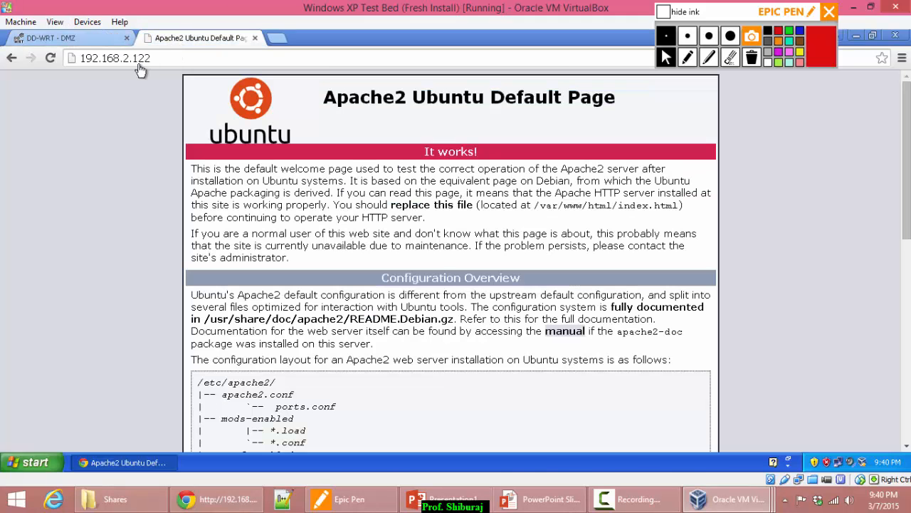
pyautogui.click(113, 38)
# Apply the DMZ settings, then reload the Apache page and the host's 192.168.1.11 page.
pyautogui.click(367, 254)
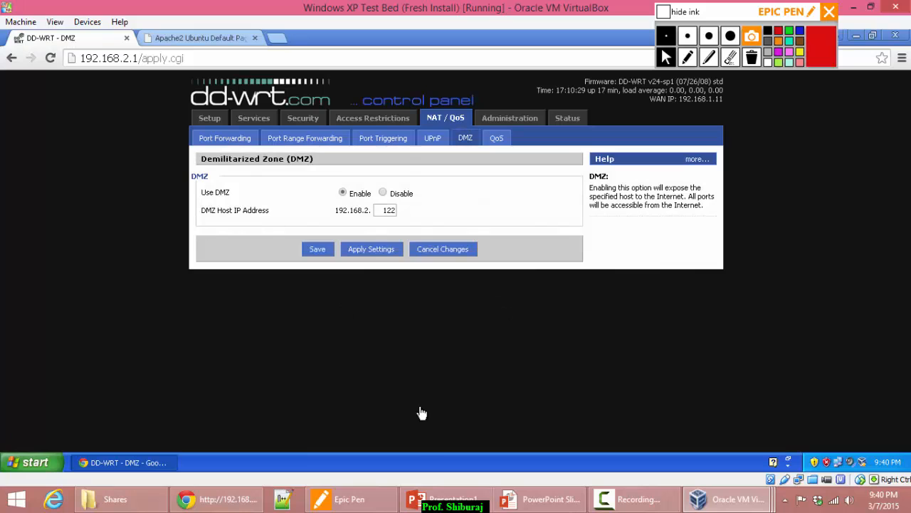
pyautogui.click(198, 38)
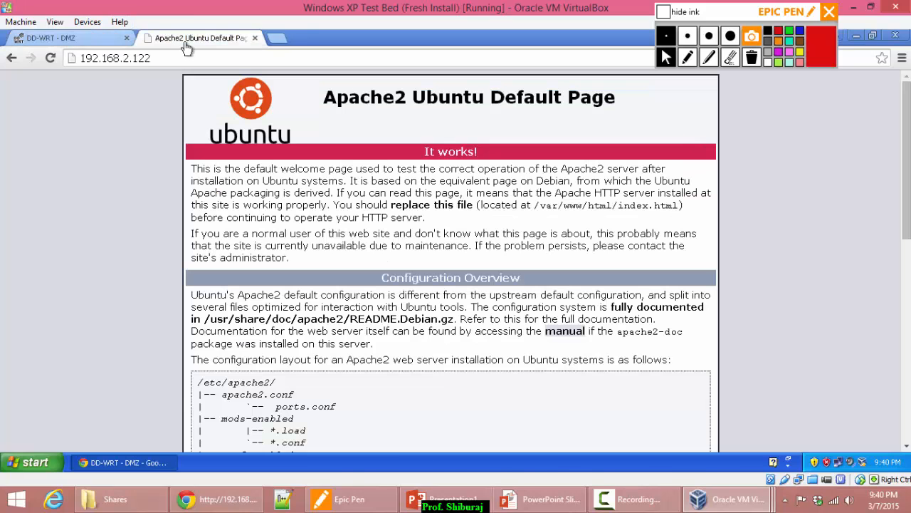
pyautogui.click(50, 61)
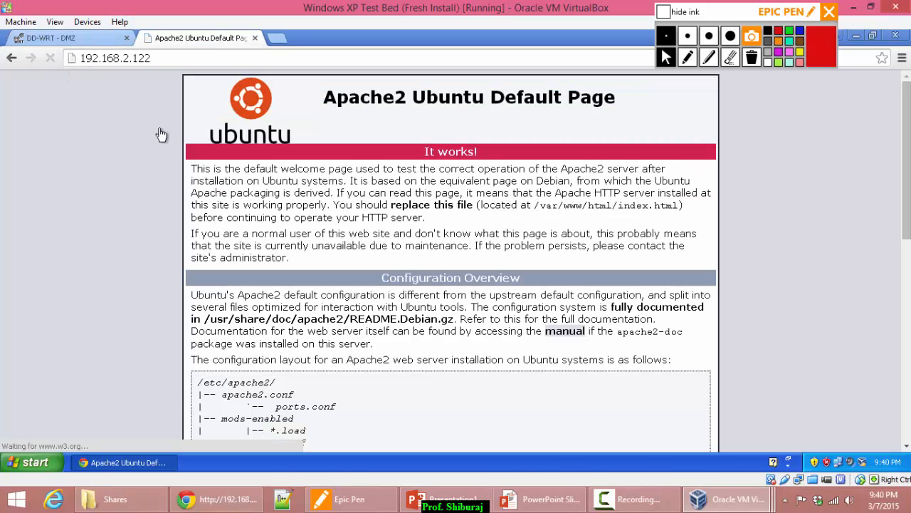
pyautogui.click(239, 499)
pyautogui.click(50, 28)
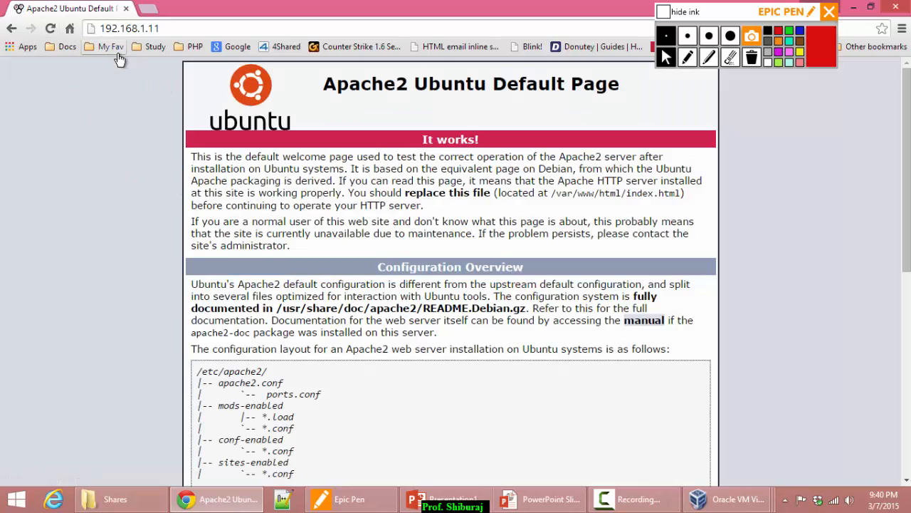
pyautogui.click(182, 28)
pyautogui.click(380, 136)
pyautogui.tripleClick(371, 92)
pyautogui.click(486, 215)
pyautogui.moveTo(291, 246); pyautogui.dragTo(191, 156)
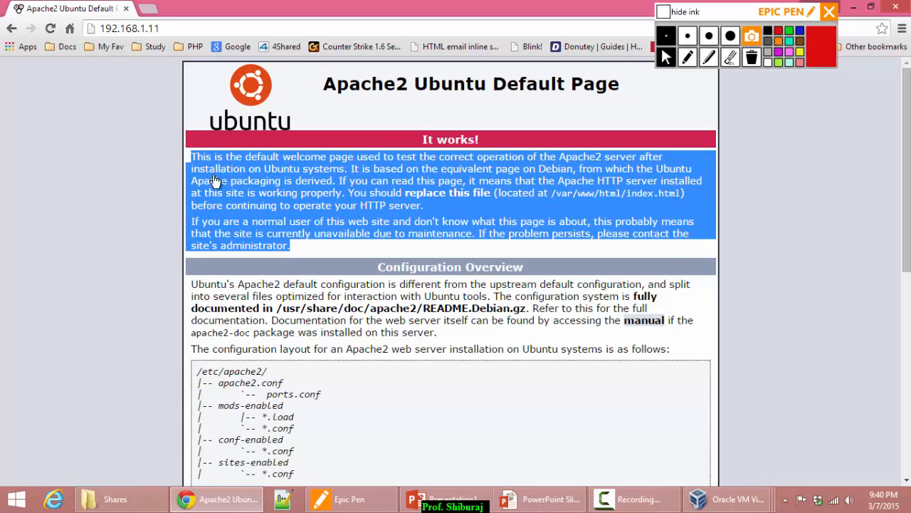
pyautogui.click(211, 177)
pyautogui.click(158, 32)
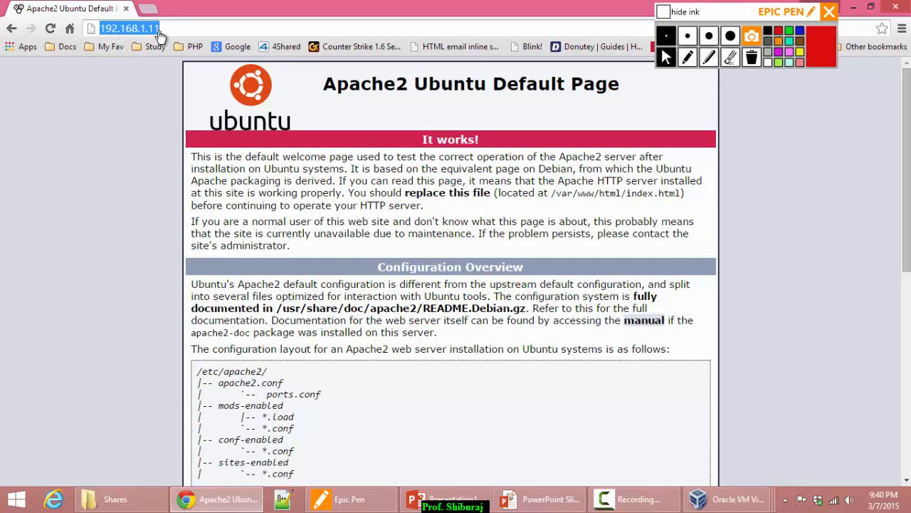
pyautogui.click(132, 183)
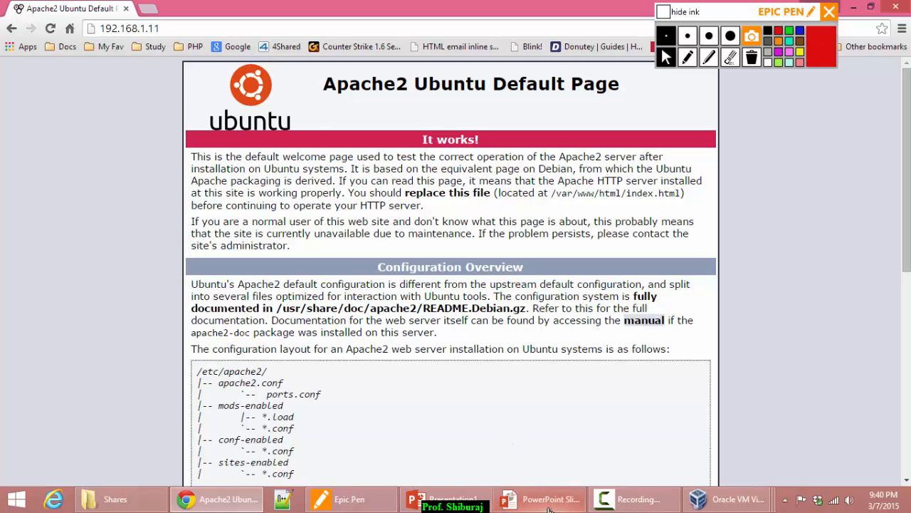
pyautogui.moveTo(548, 505)
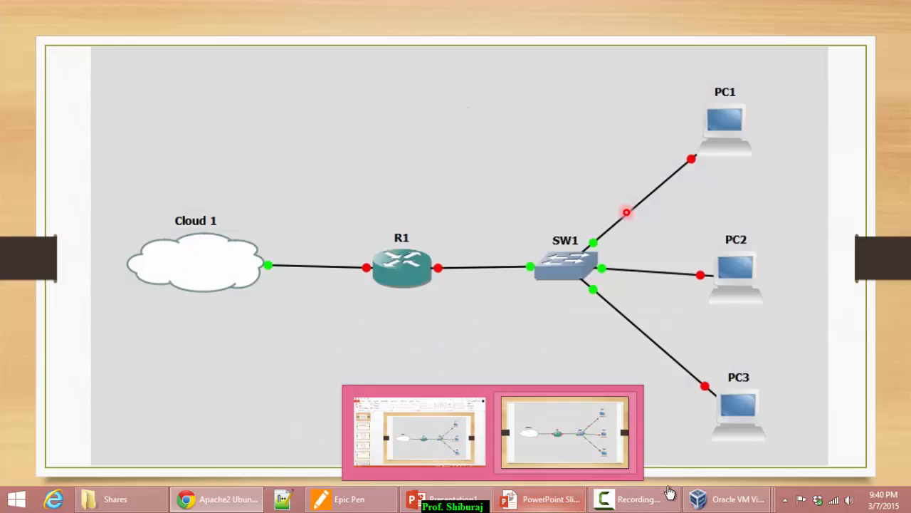
pyautogui.moveTo(729, 502)
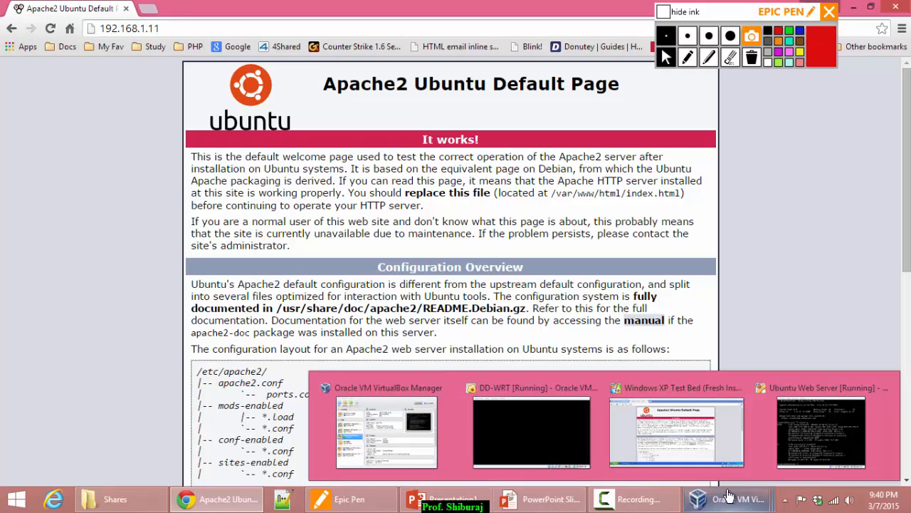
# Reopen DD-WRT's NAT/QoS DMZ page in the XP VM to confirm DMZ host 122 is enabled.
pyautogui.click(720, 388)
pyautogui.click(84, 44)
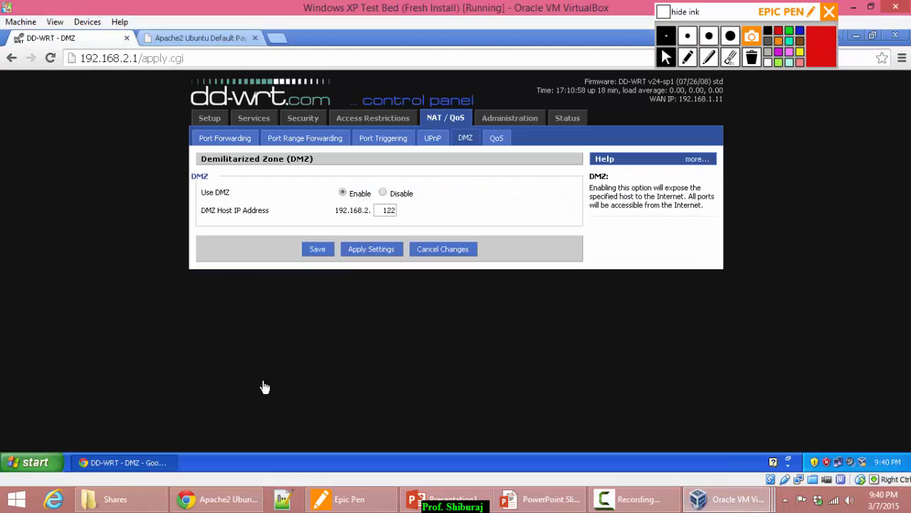
pyautogui.click(206, 118)
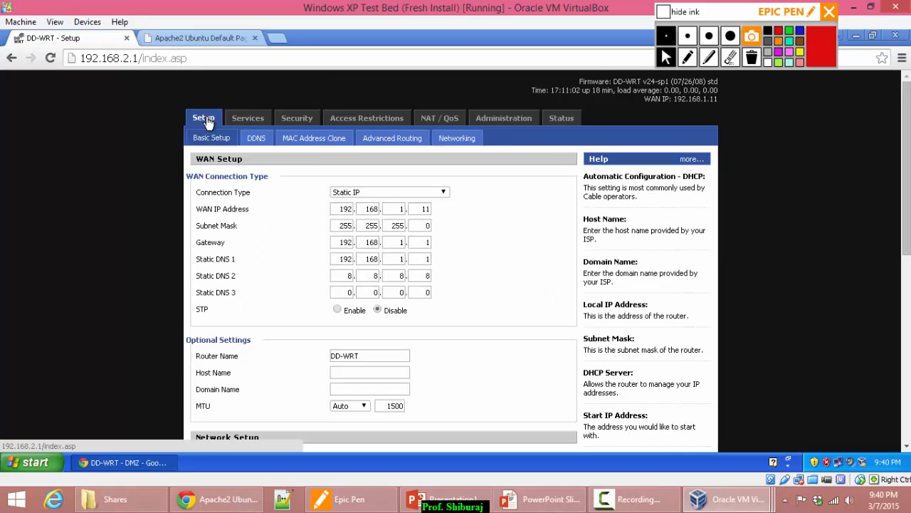
pyautogui.click(437, 118)
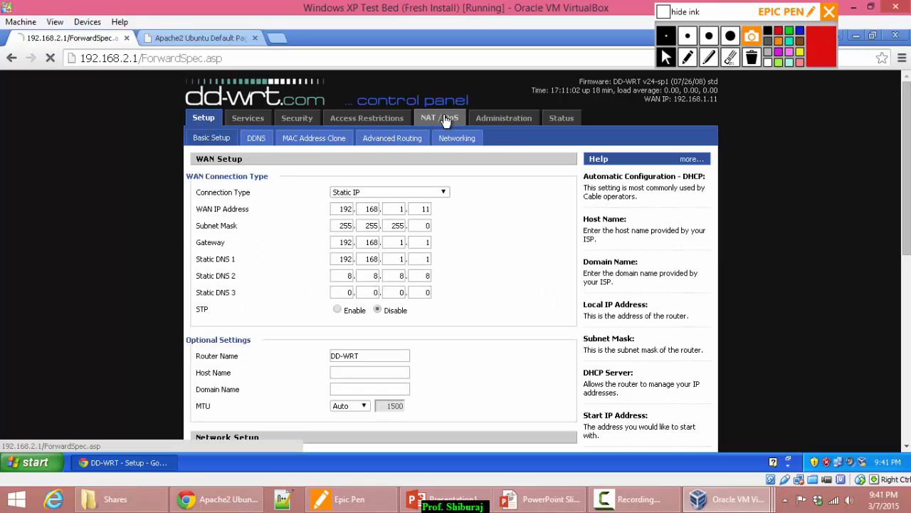
pyautogui.click(465, 139)
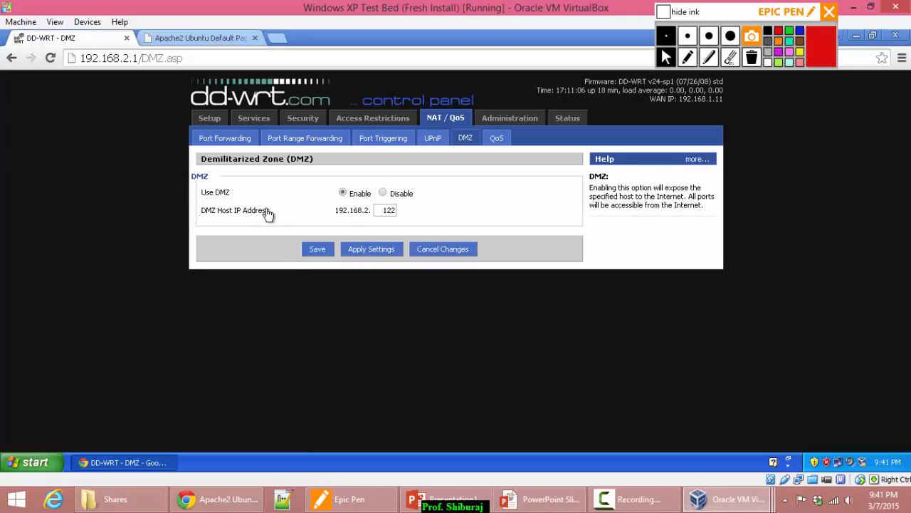
pyautogui.moveTo(383, 213); pyautogui.dragTo(429, 212)
pyautogui.click(442, 210)
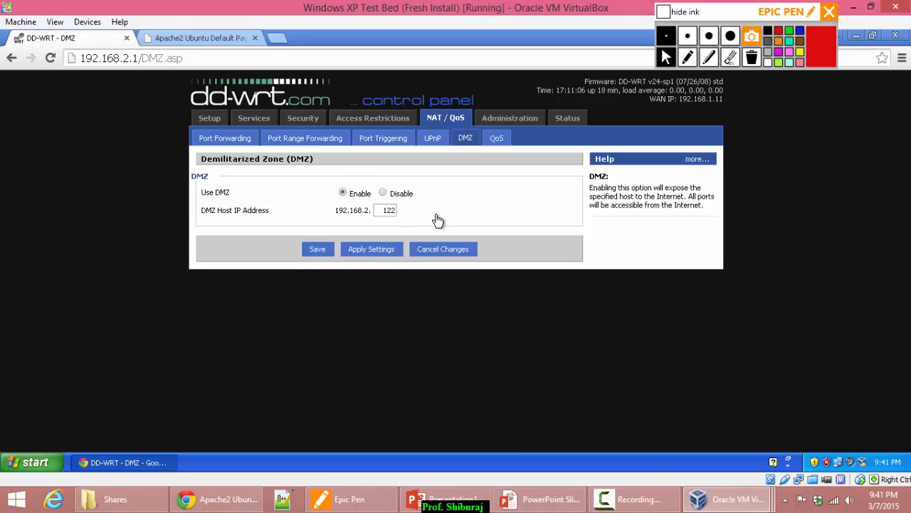